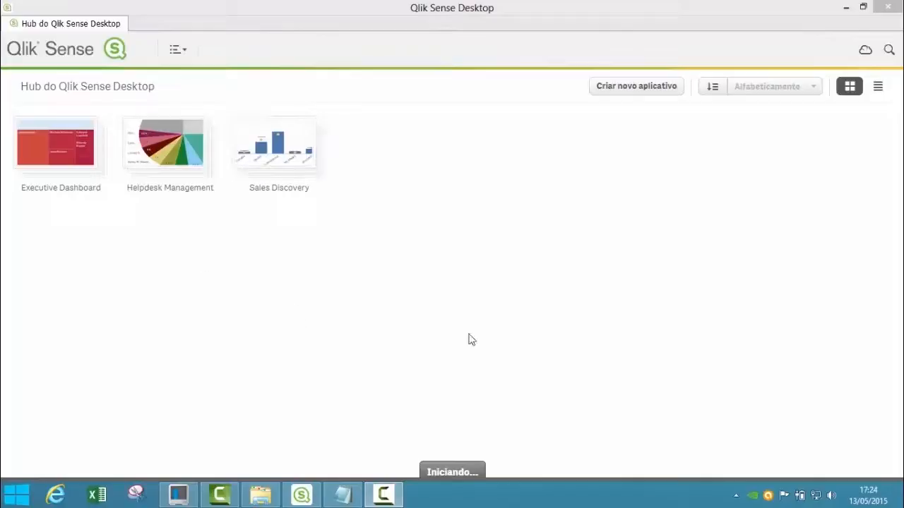
Create a new app named Demonstração and open it
left_click(635, 88)
type("Demonstração")
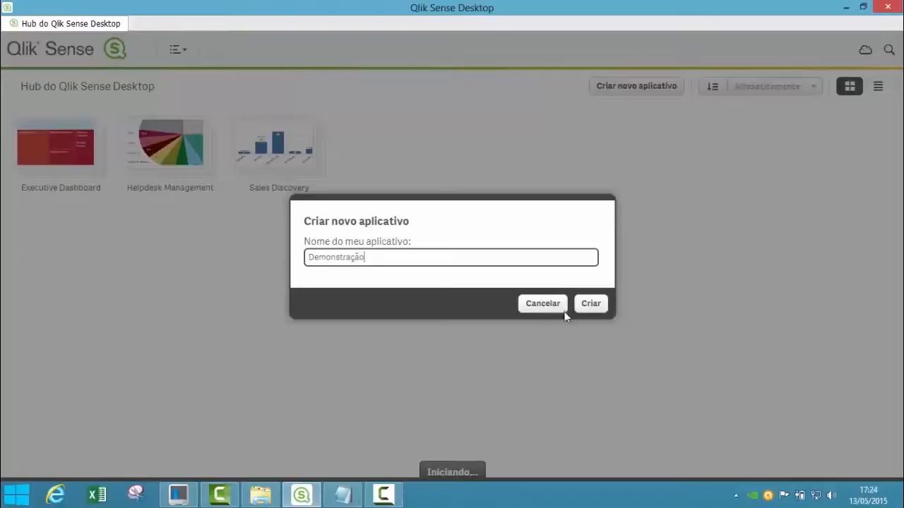
left_click(590, 305)
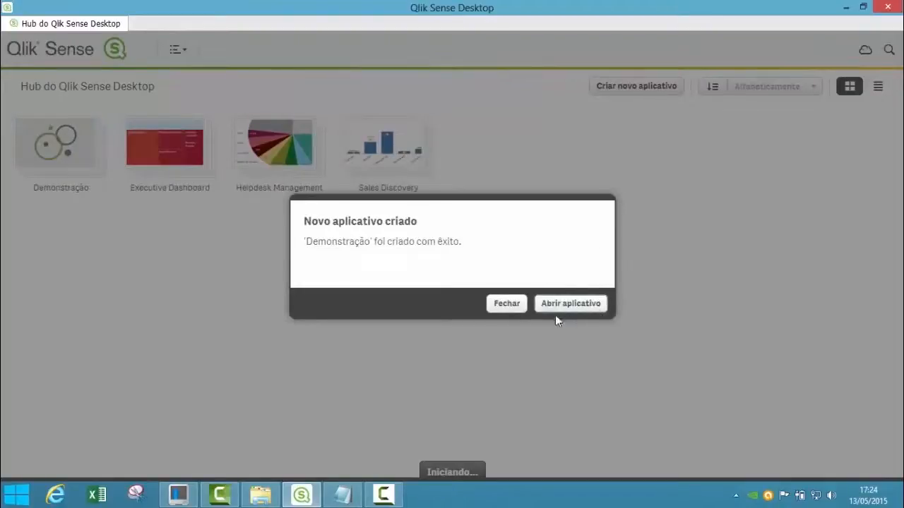
left_click(565, 307)
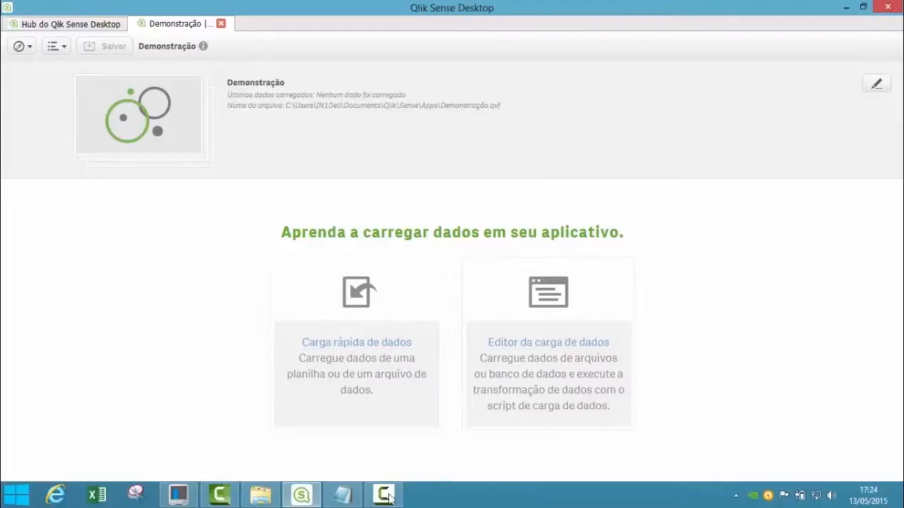
Bring Faturamento.qvd from the Base Sense folder into the Demonstração app as a quick data load
left_click(261, 494)
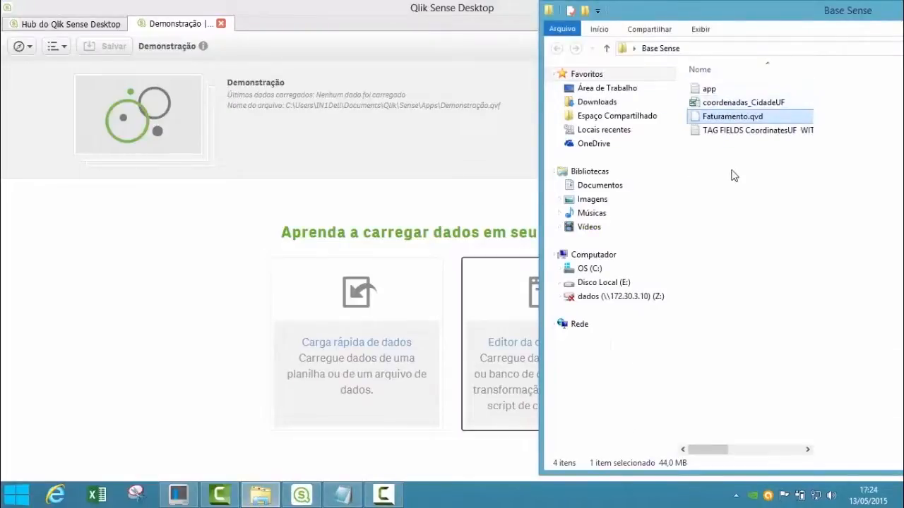
left_click(748, 105)
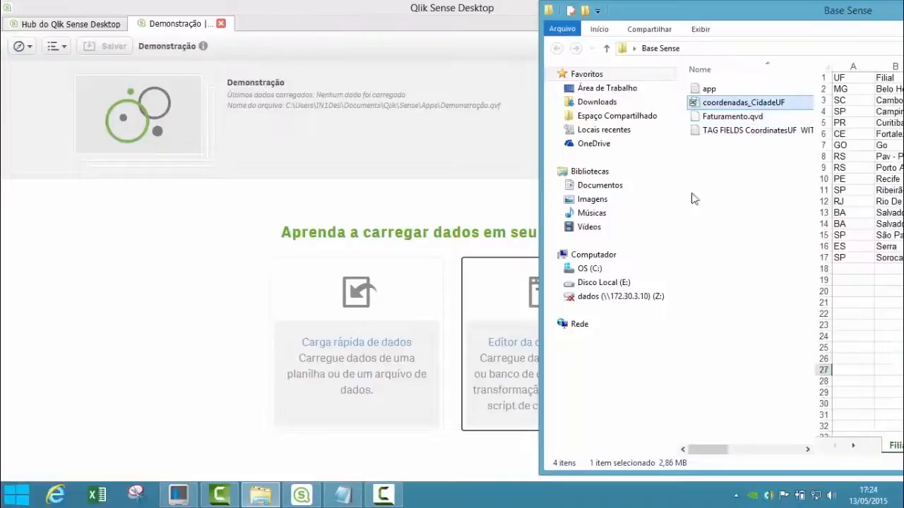
left_click_drag(732, 116, 365, 288)
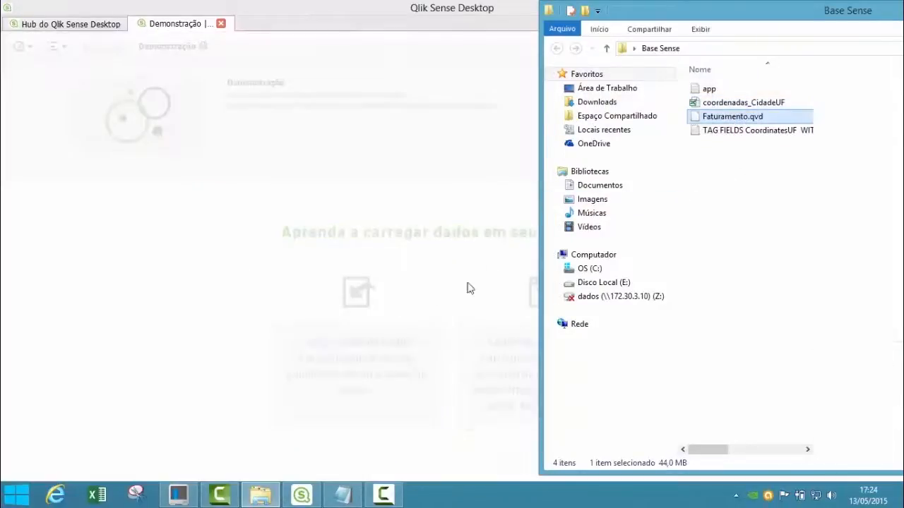
left_click(382, 7)
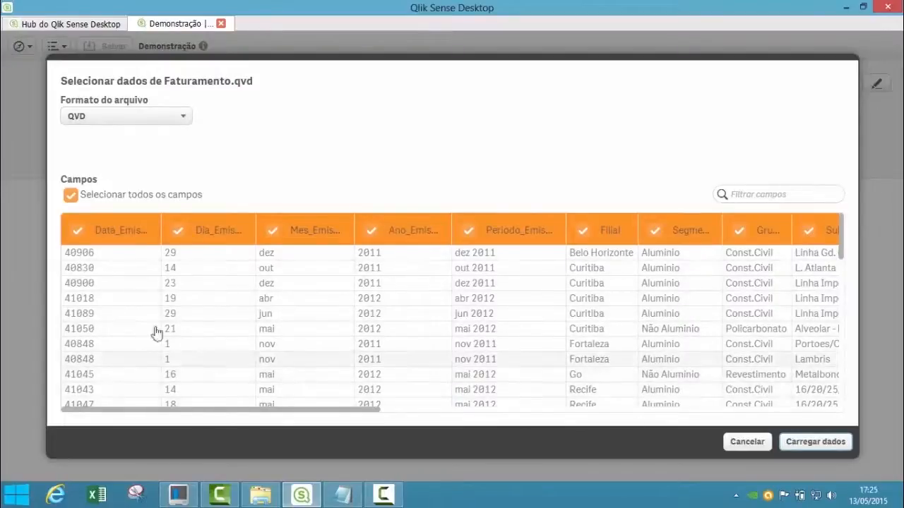
Rename the emission day, month and year fields to Dia, Mes and Ano, and load all Faturamento.qvd fields
left_click(77, 230)
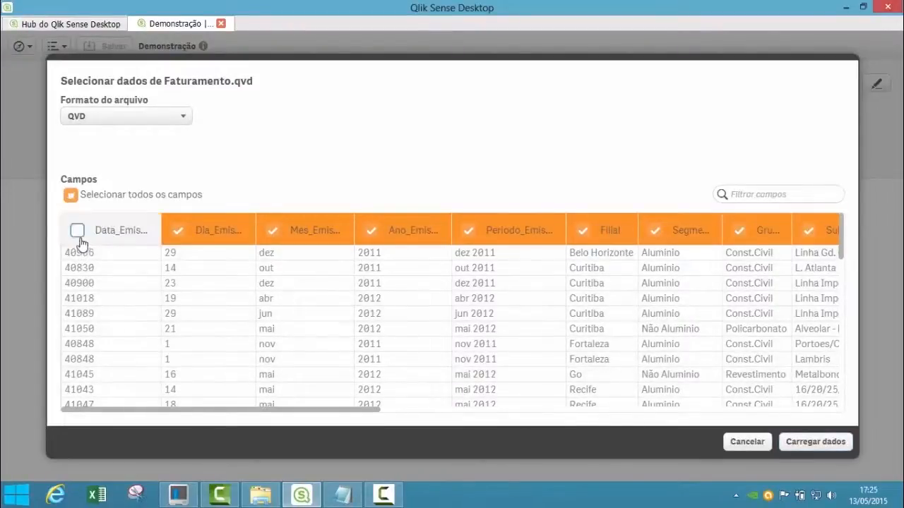
left_click(84, 234)
left_click(214, 234)
left_click_drag(209, 233, 394, 248)
key("BackSpace")
left_click(308, 238)
key("BackSpace")
left_click(373, 237)
key("BackSpace")
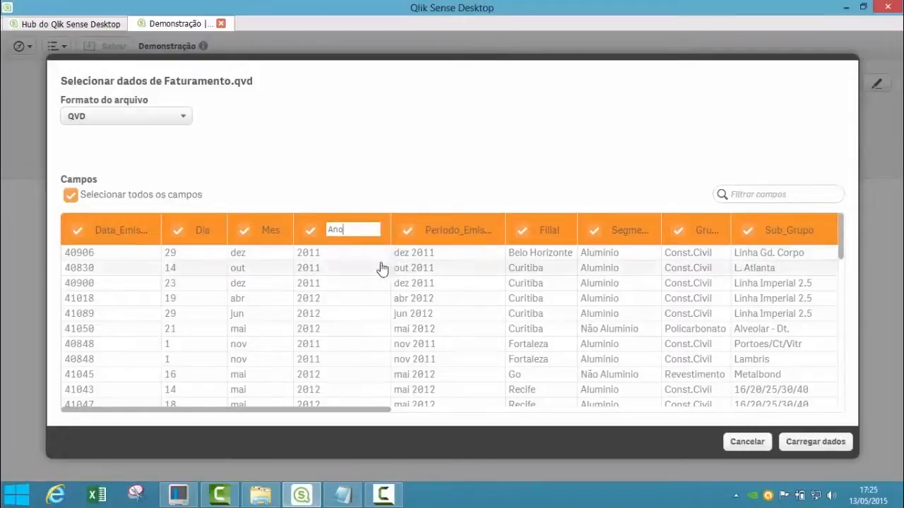
left_click(389, 171)
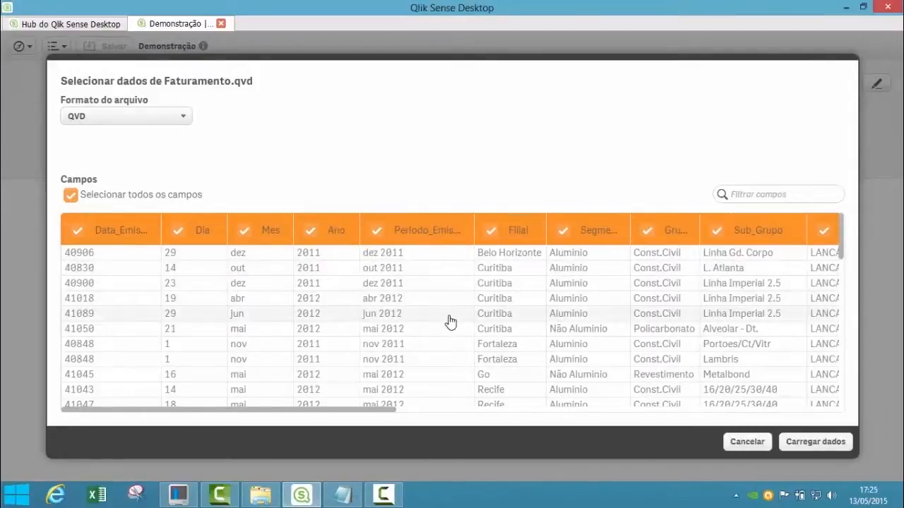
left_click(811, 447)
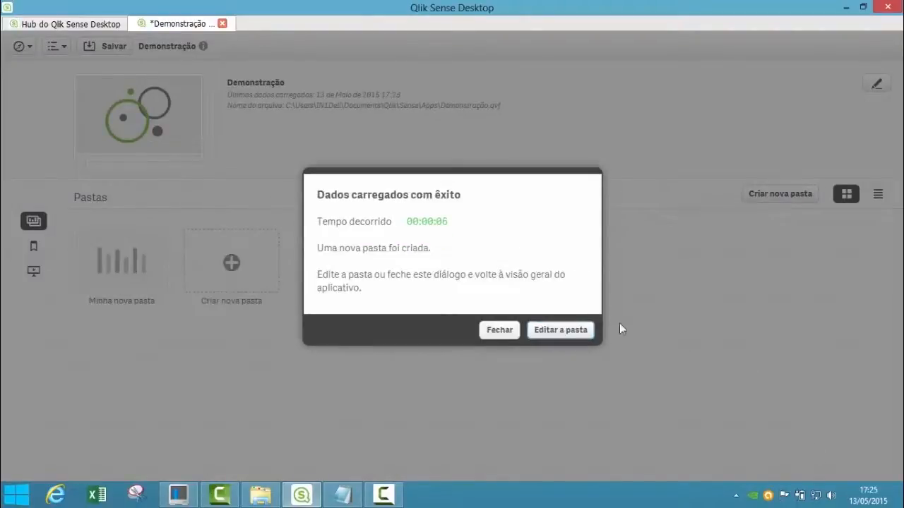
left_click(500, 332)
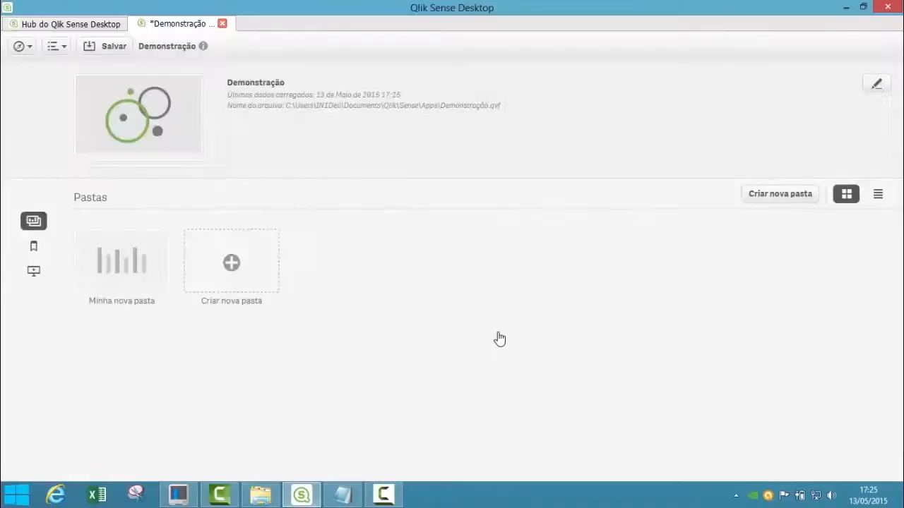
Add coordenadas_CidadeUF from the Base Sense folder to the existing app data, loading its Filiais$ and Poligonos$ tables
left_click(261, 495)
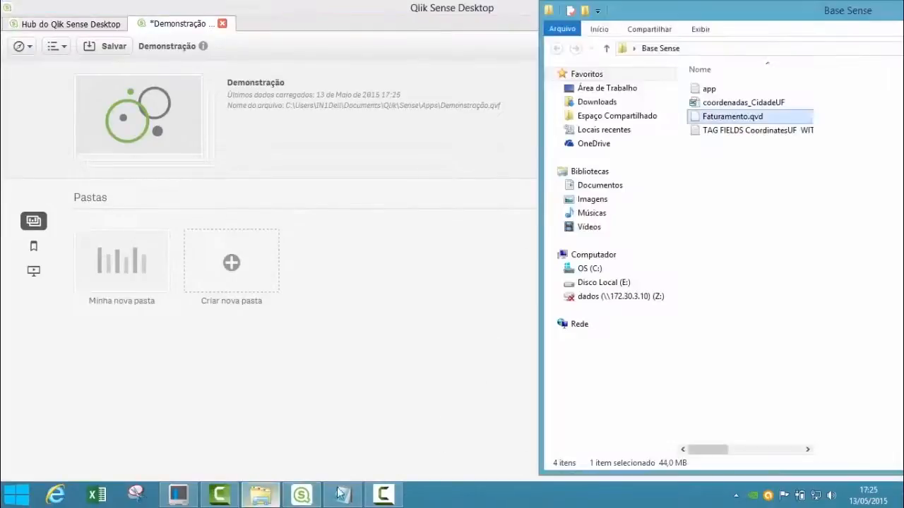
left_click_drag(741, 102, 392, 280)
left_click(341, 8)
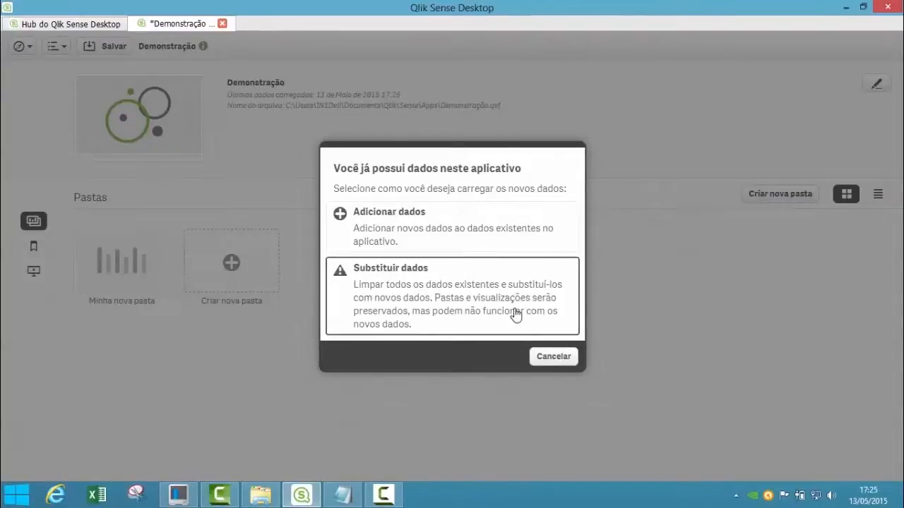
left_click(415, 234)
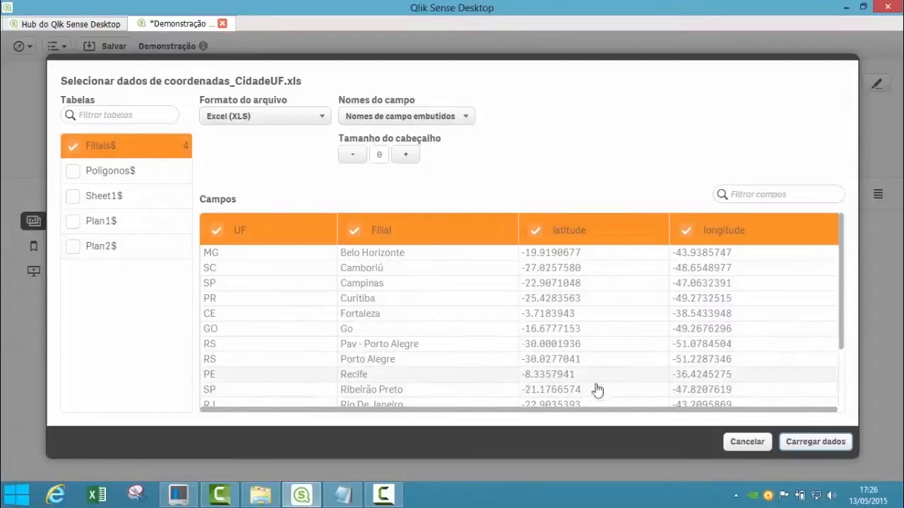
left_click(73, 172)
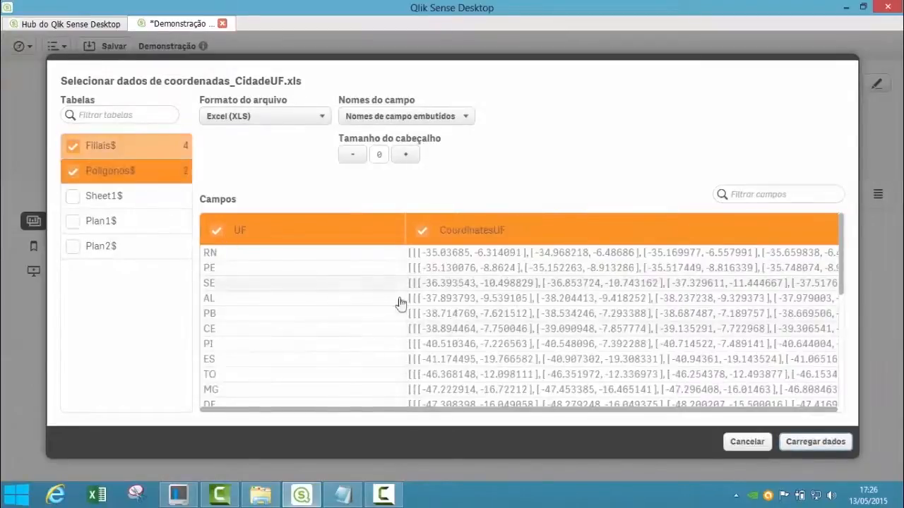
left_click(815, 443)
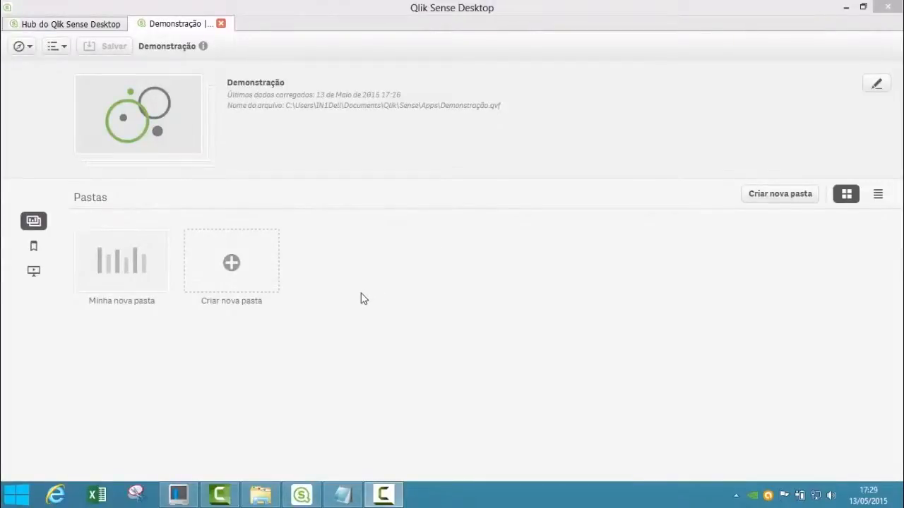
Open the data load editor, review the Faturamento.qvd script section and go to the coordenadas_CidadeUF.xls section
left_click(21, 46)
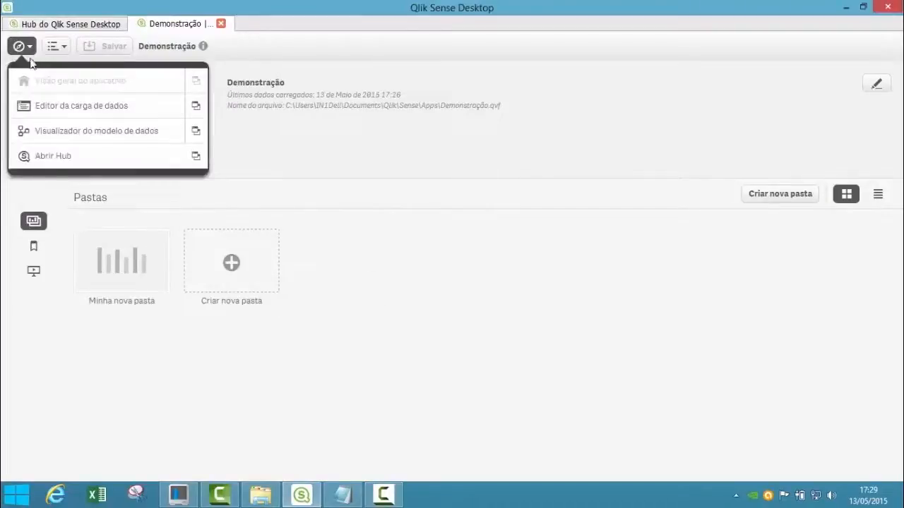
left_click(103, 114)
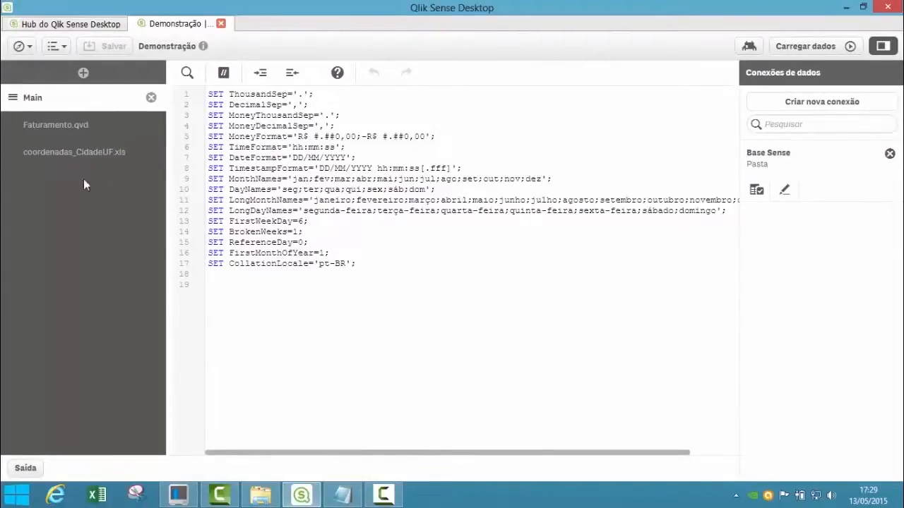
left_click(79, 134)
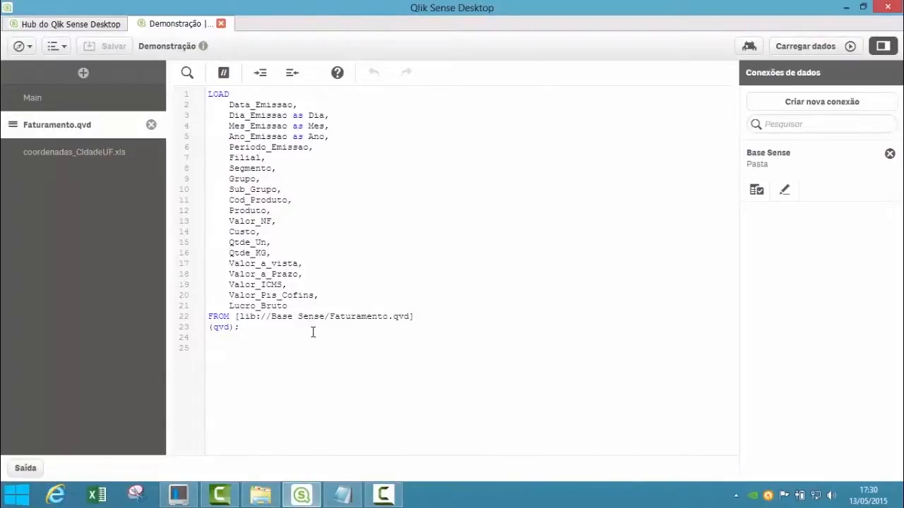
left_click(76, 163)
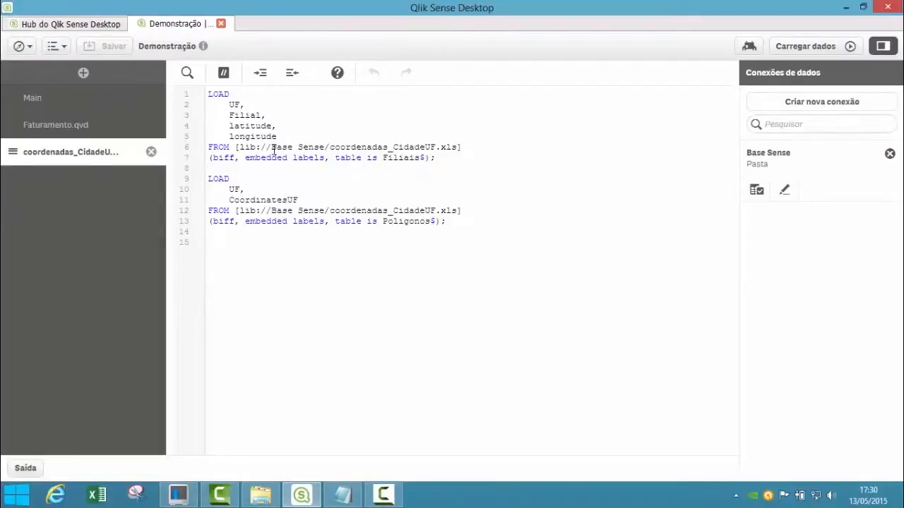
In the Filiais$ load statement, replace the latitude and longitude fields with GeoMakePoint(latitude,longitude) As GeoKey
left_click_drag(285, 137, 202, 125)
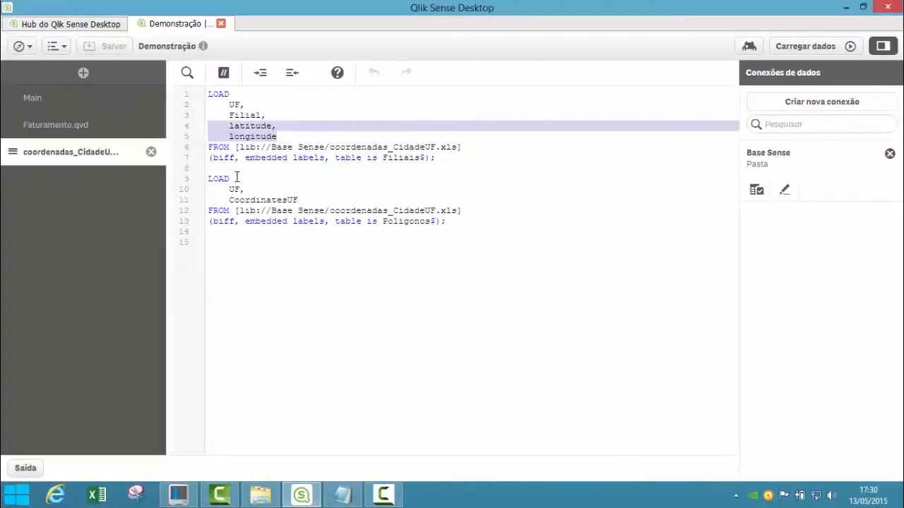
key("Tab")
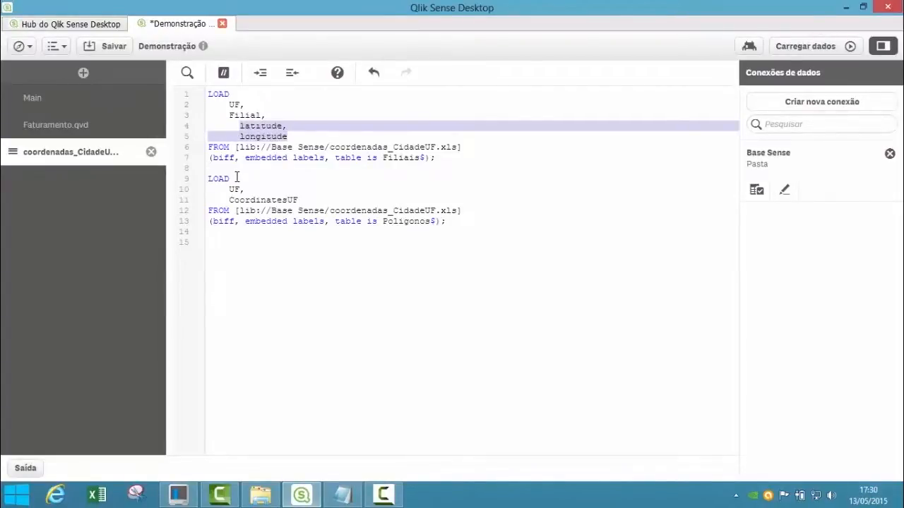
key("Left")
type("Geom")
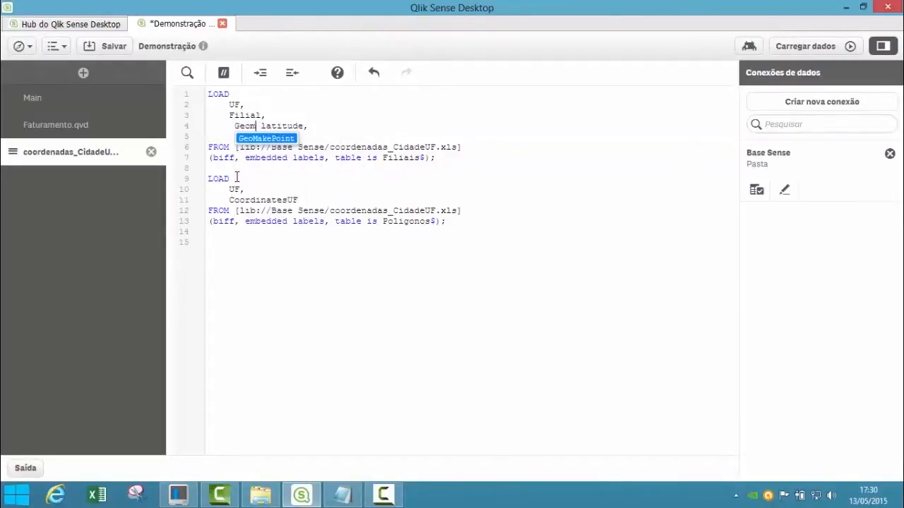
key("Return")
type("(")
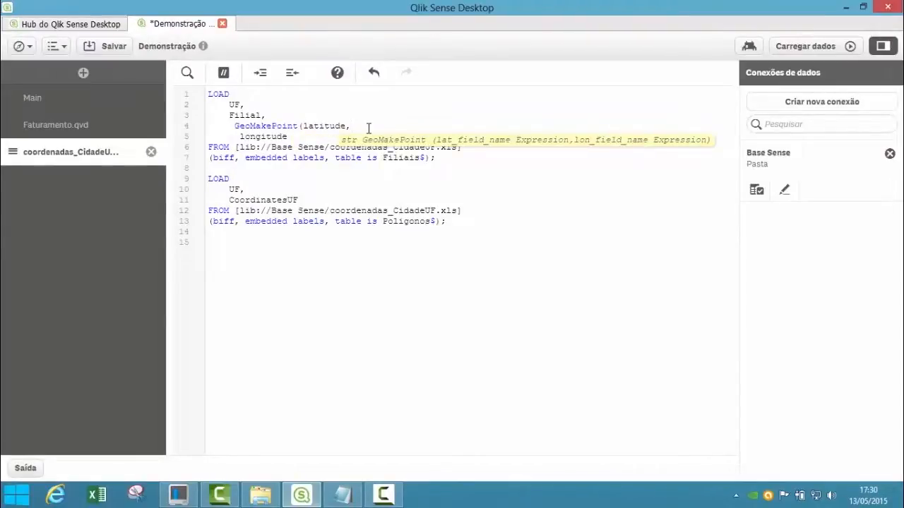
key("Delete")
key("Delete")
key("Delete")
key("Delete")
key("Delete")
key("Delete")
key("Delete")
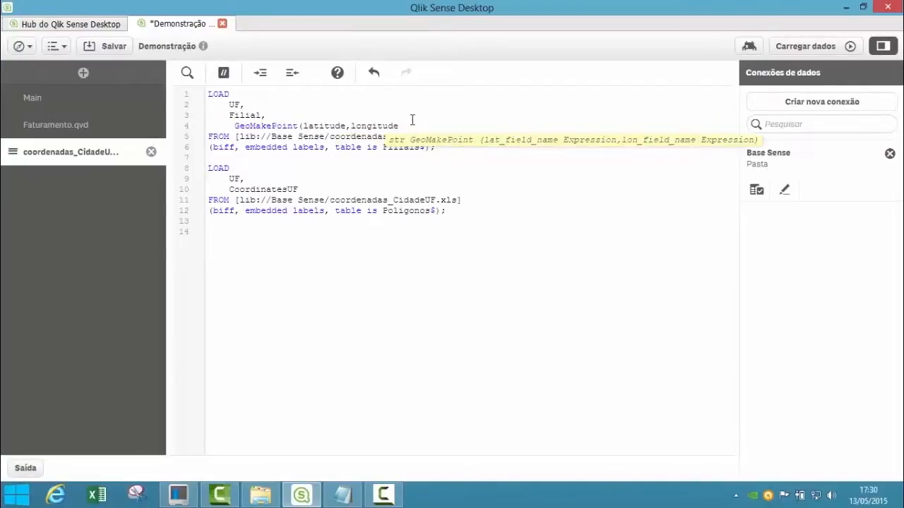
type(")")
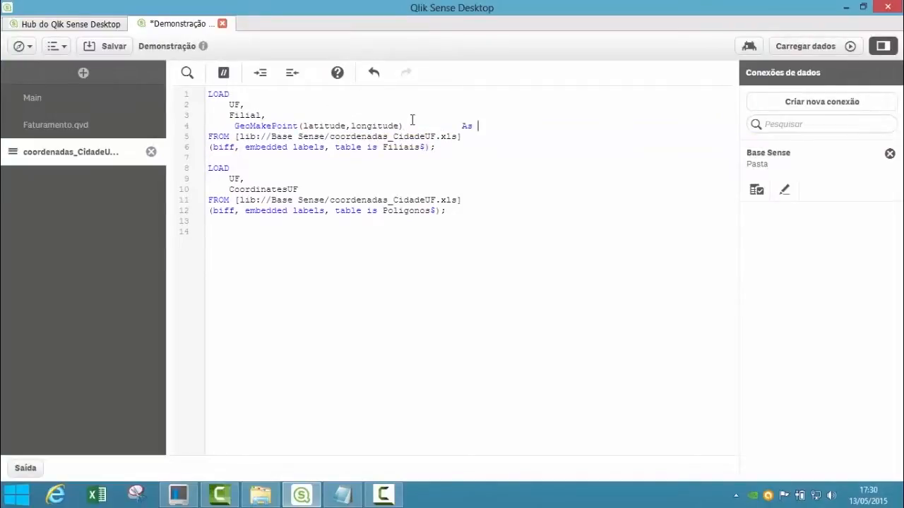
type("As Ge")
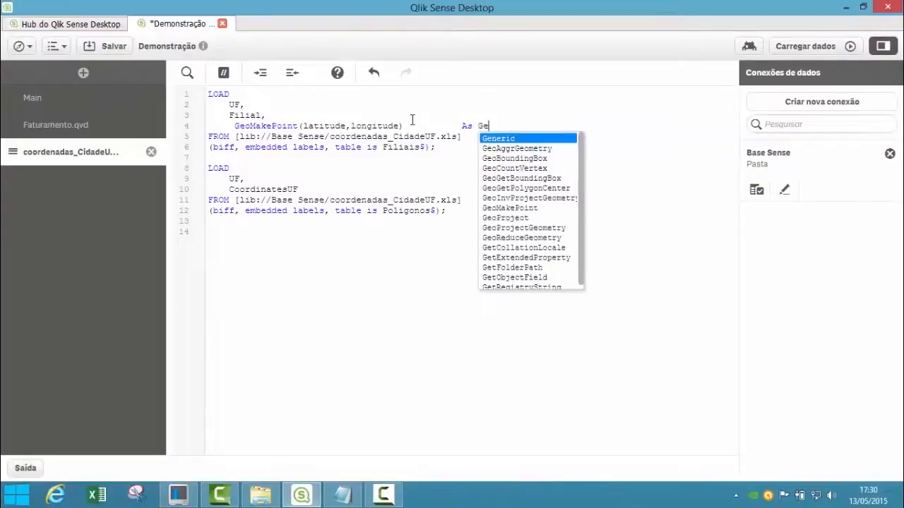
type("oKey")
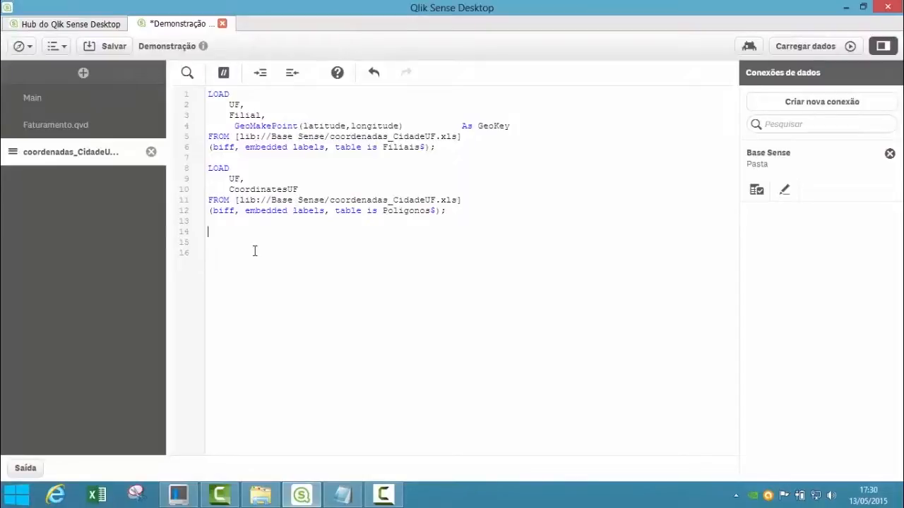
Add "TAG FIELDS CoordinatesUF WITH $geomultipolygon;" one blank line below the Poligonos$ load, then run the data load
type("TAG FIELDS CoordinatesUF  WITH $geomultipolygon;")
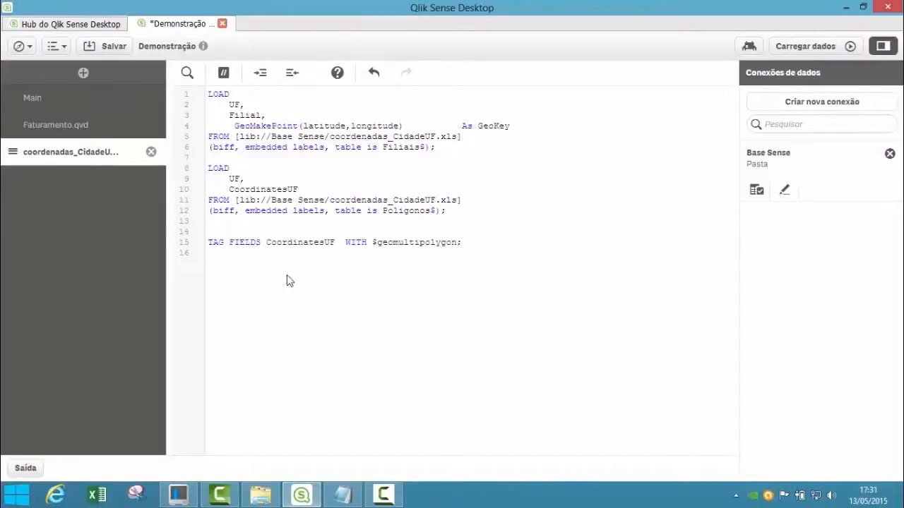
double_click(264, 190)
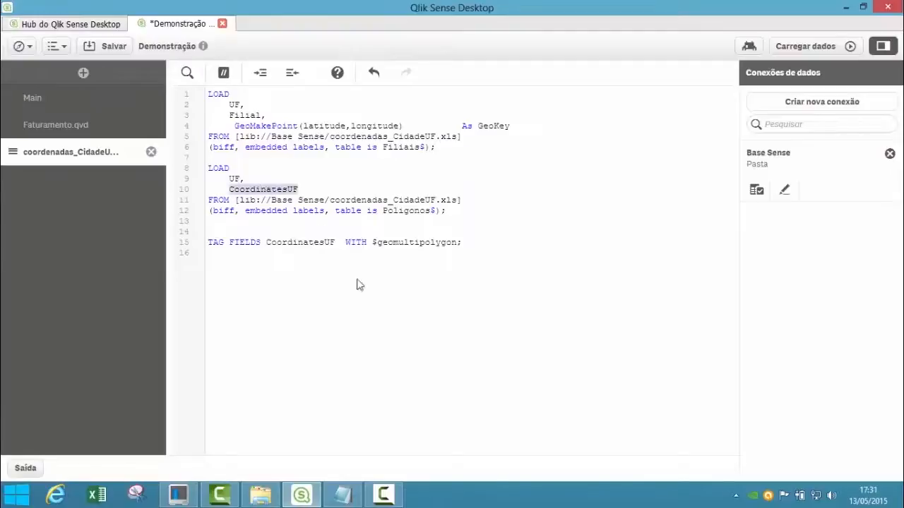
left_click(415, 243)
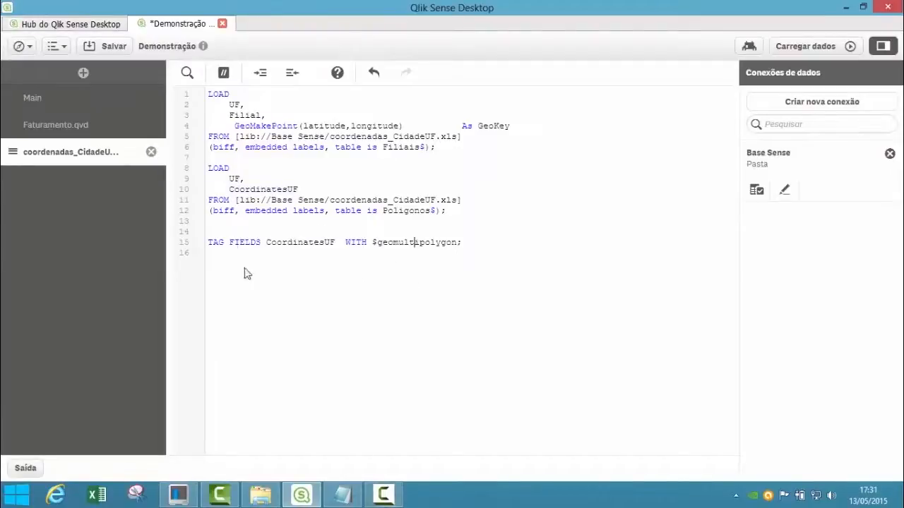
key("BackSpace")
key("BackSpace")
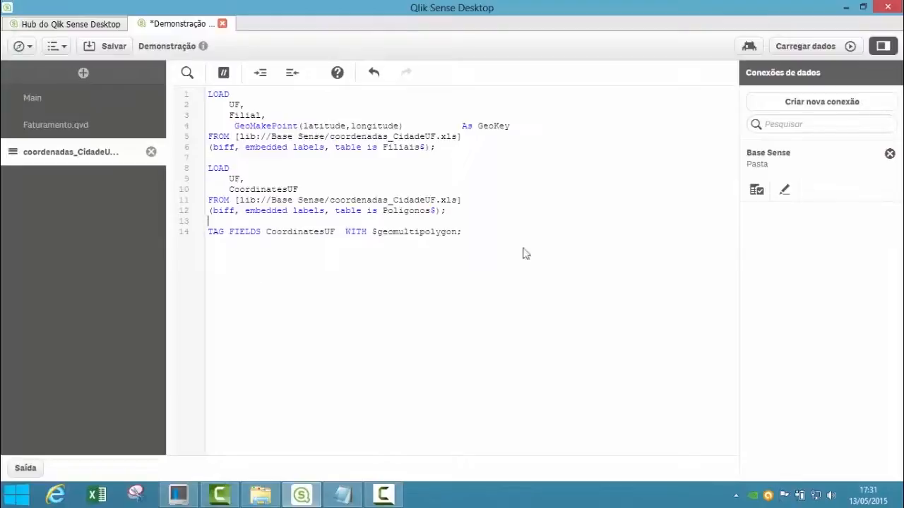
left_click(805, 46)
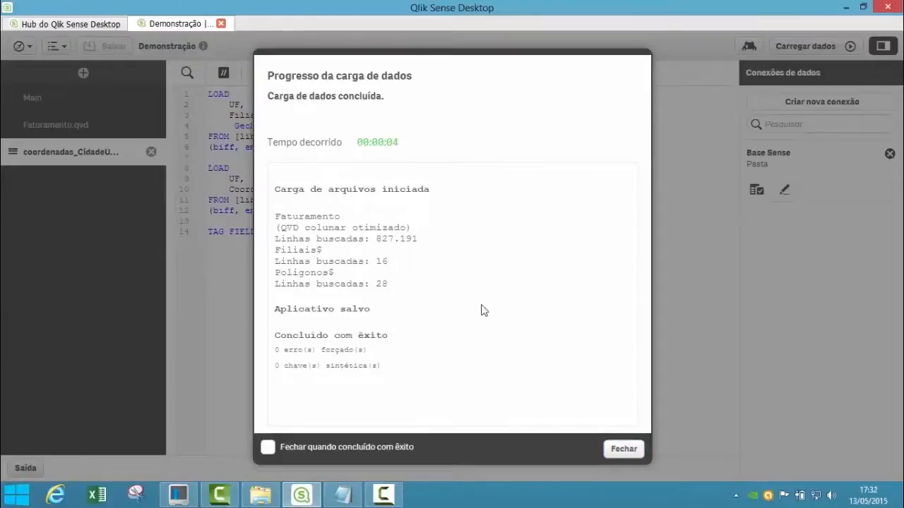
left_click(627, 455)
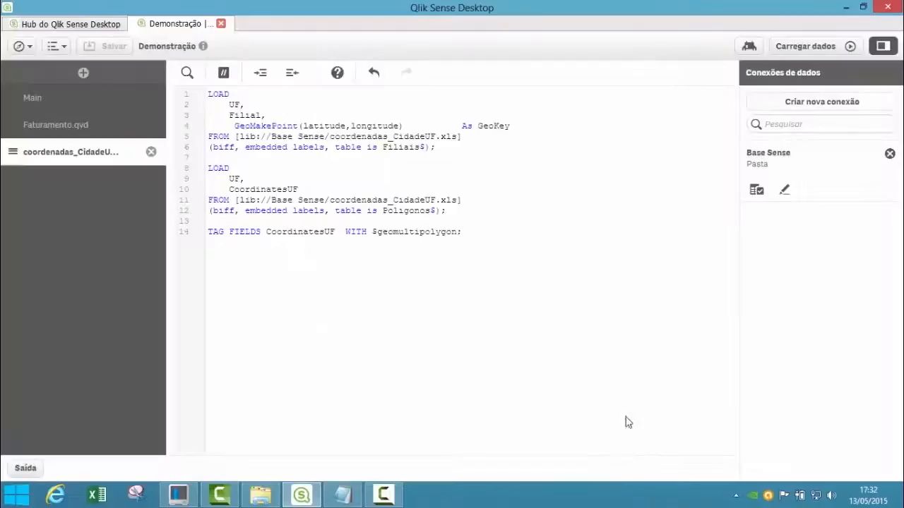
Open the data model viewer, expand all tables, move the Faturamento table up level with Filiais$, and save the app
left_click(20, 47)
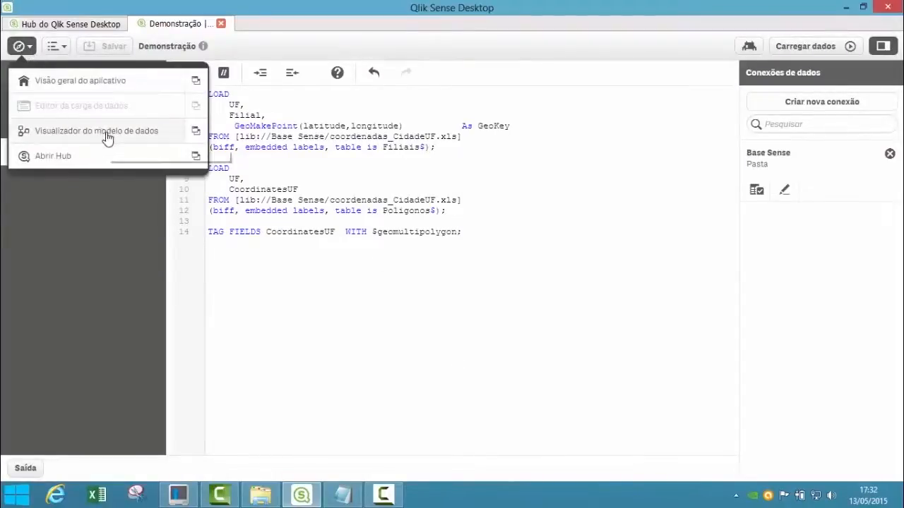
left_click(107, 132)
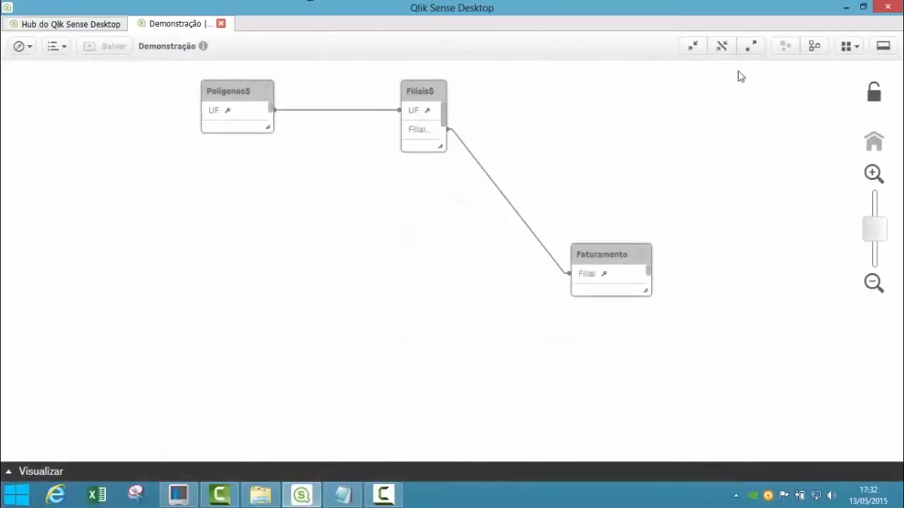
left_click(751, 47)
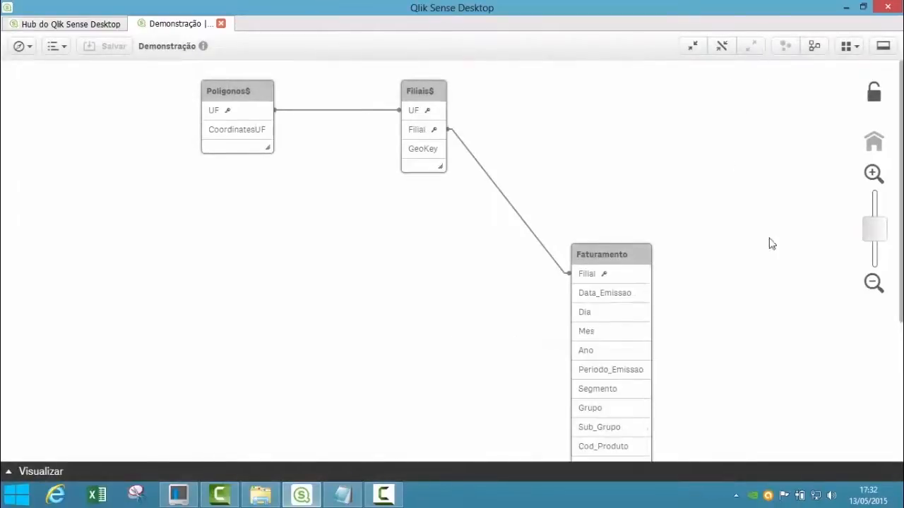
mouse_move(875, 242)
left_mouse_down()
mouse_move(874, 224)
mouse_move(867, 251)
mouse_move(874, 228)
left_mouse_up()
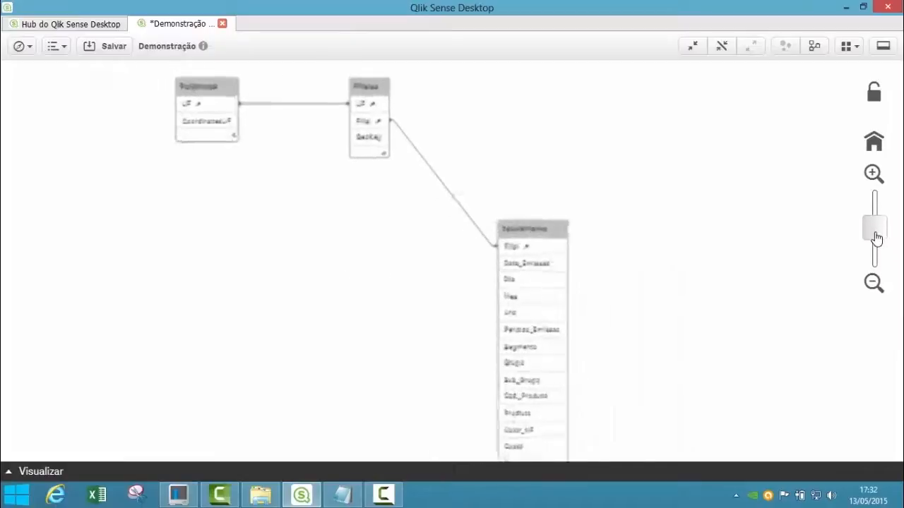
left_click_drag(670, 277, 675, 92)
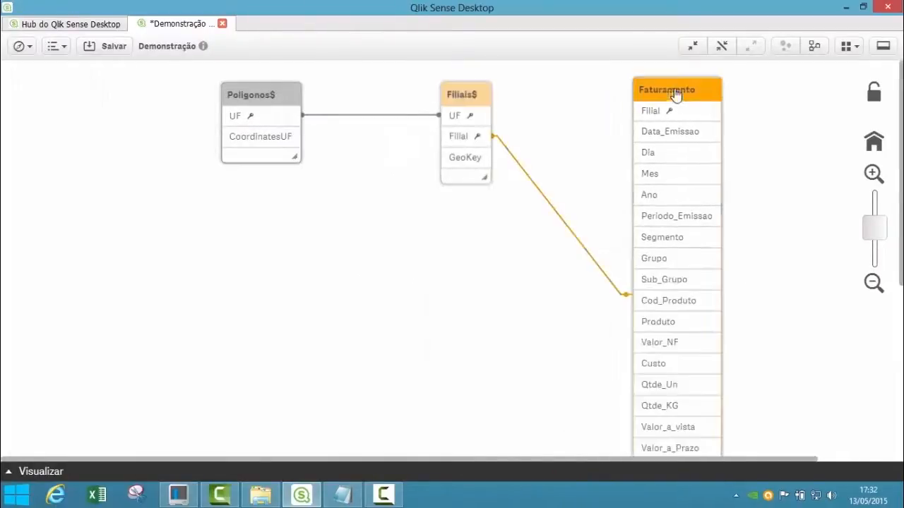
left_click(113, 46)
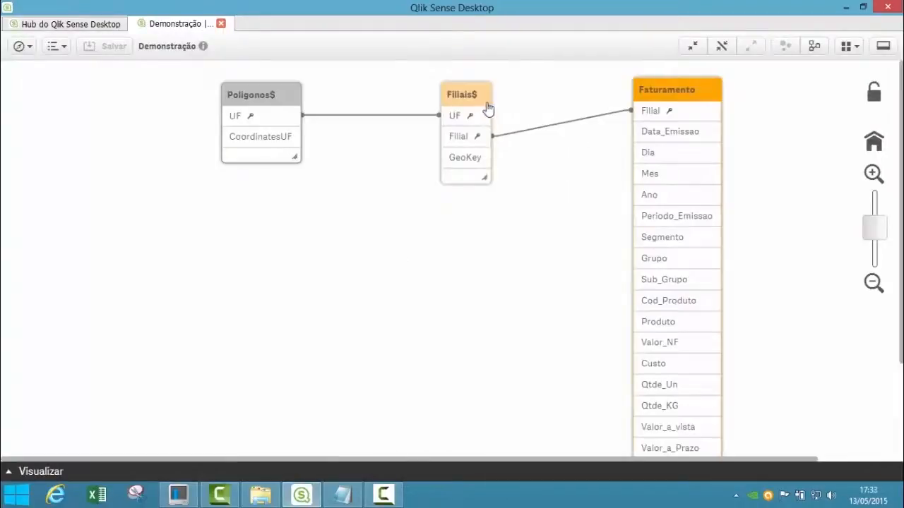
Move the Filiais$ table closer to Poligonos$ in the data model and save the layout
left_click_drag(487, 108, 449, 112)
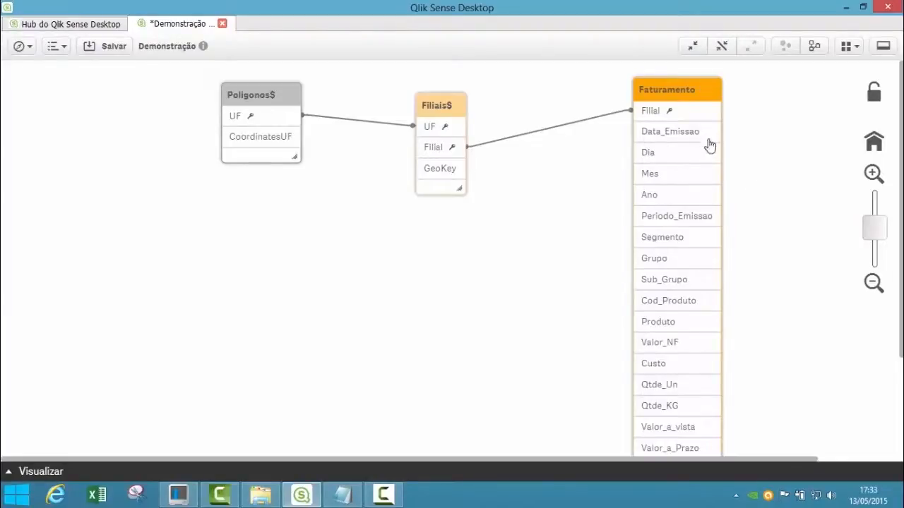
left_click(459, 201)
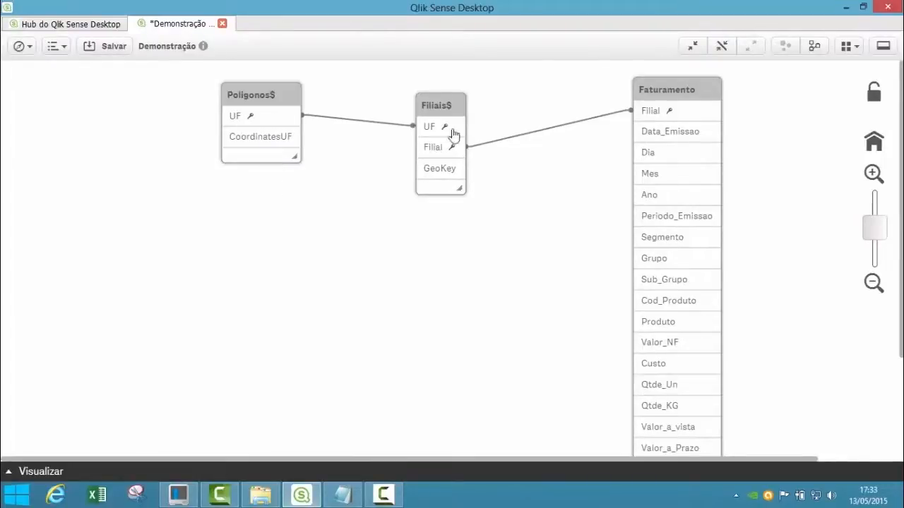
left_click_drag(450, 108, 436, 100)
left_click(110, 48)
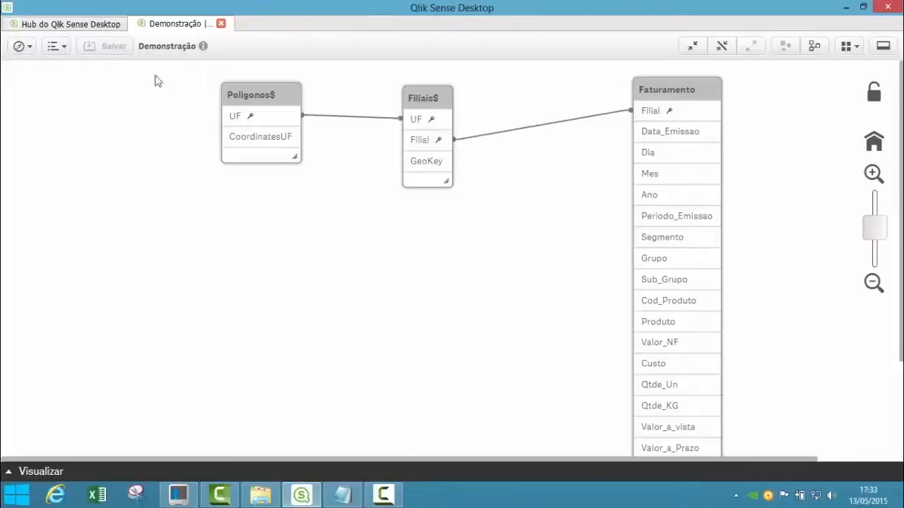
Go to the app overview, open the sheet Minha nova pasta and put it in edit mode
left_click(27, 51)
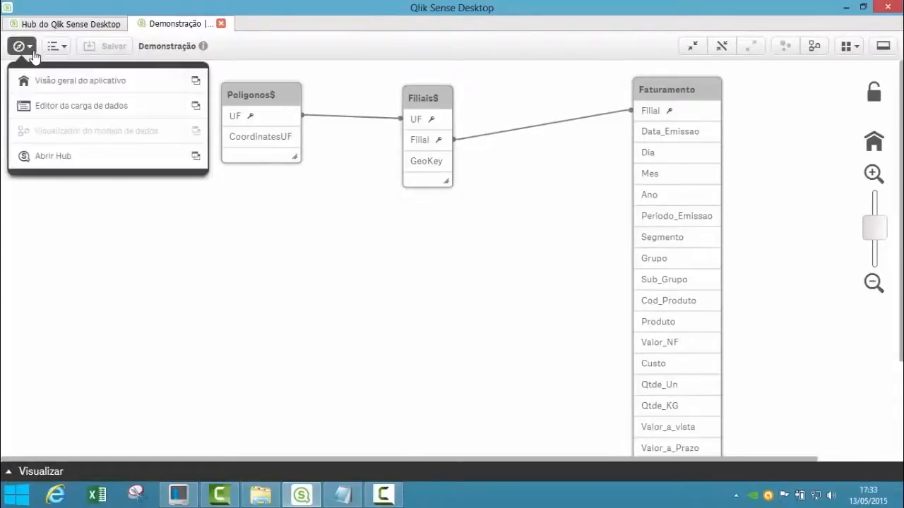
left_click(94, 89)
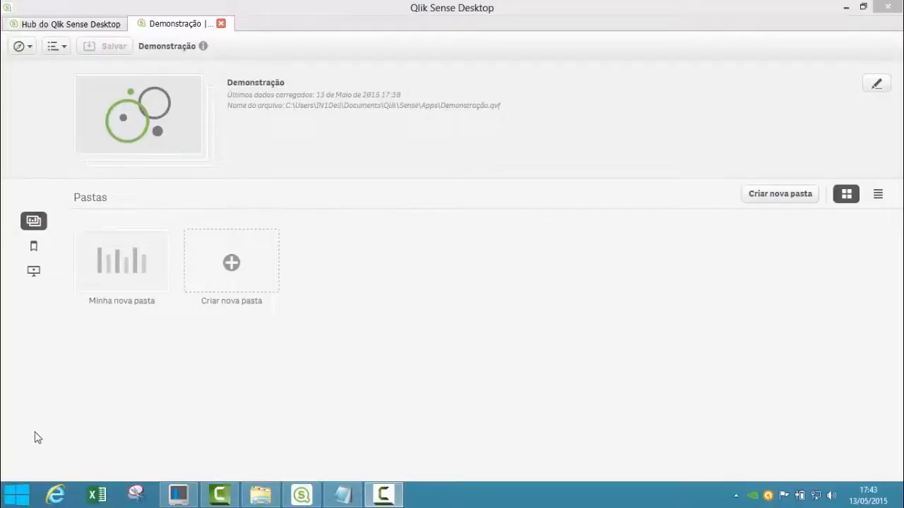
left_click(123, 266)
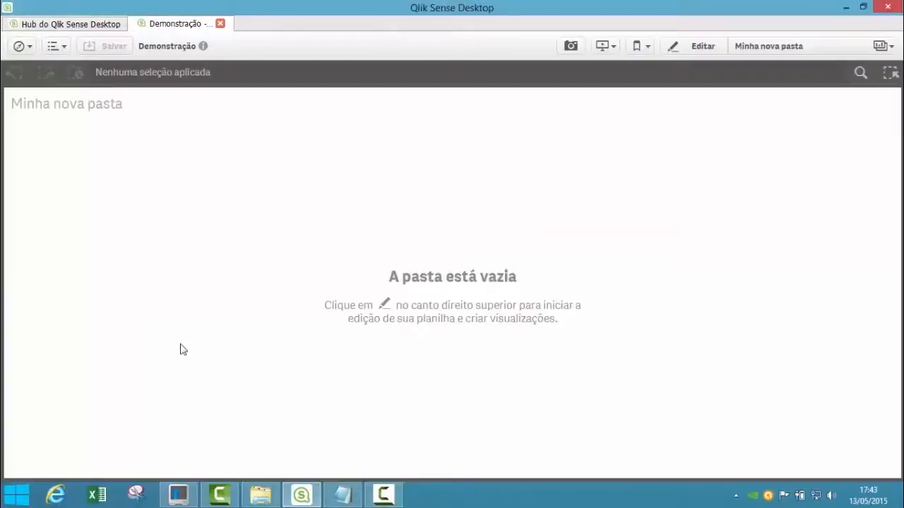
left_click(686, 46)
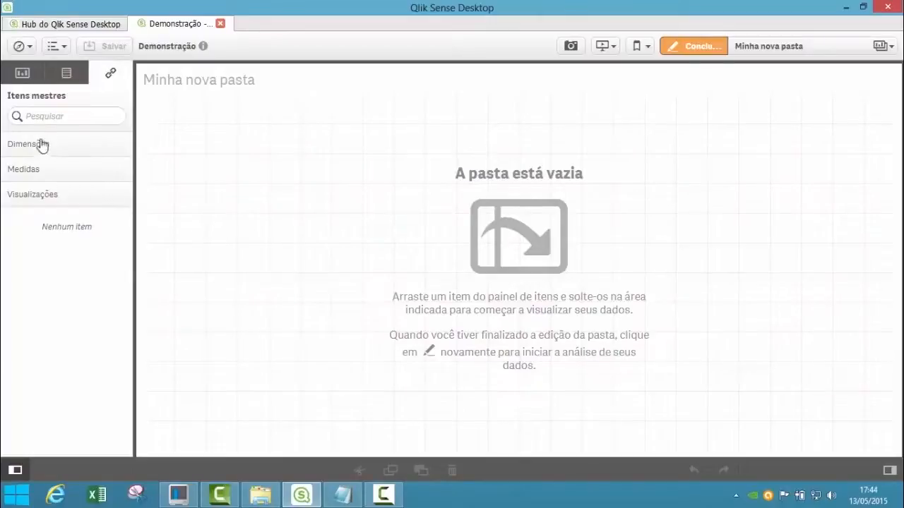
Review the available chart types and data fields, search the fields for Filial, and clear the search
left_click(24, 74)
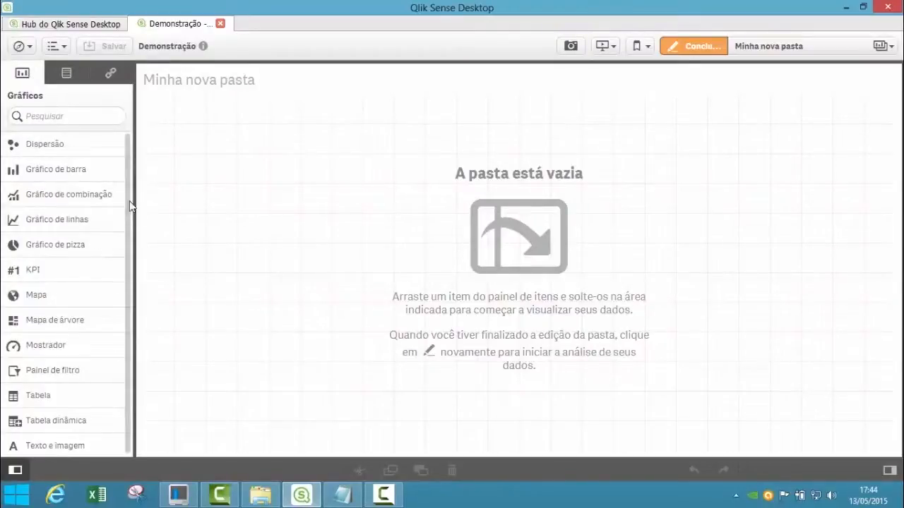
left_click_drag(128, 211, 130, 266)
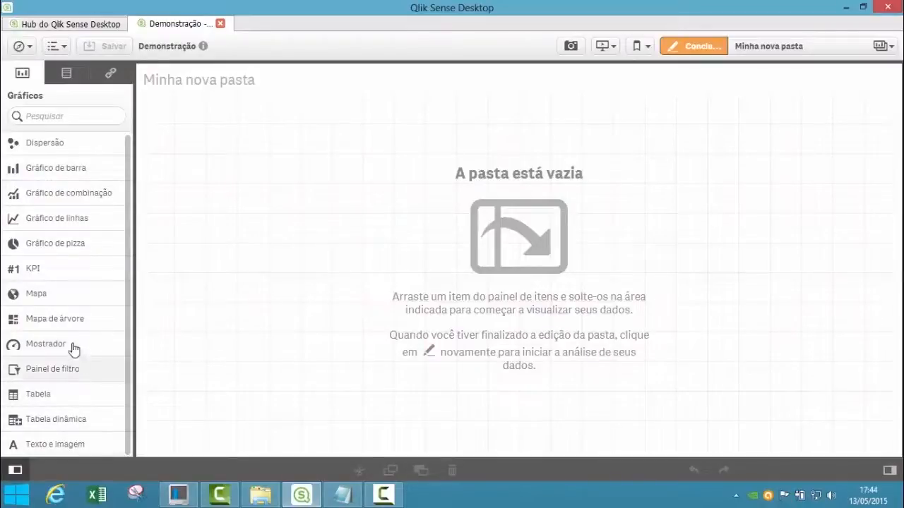
left_click(71, 73)
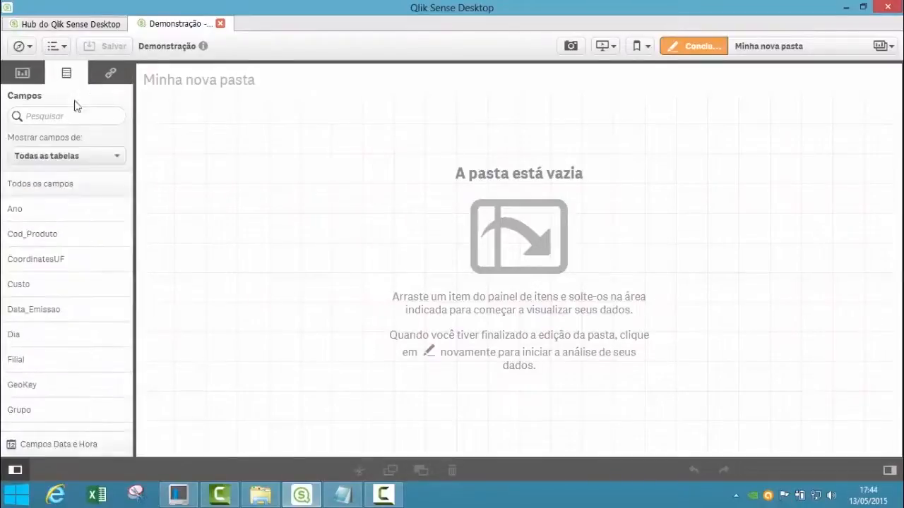
left_click_drag(130, 226, 122, 159)
left_click(120, 156)
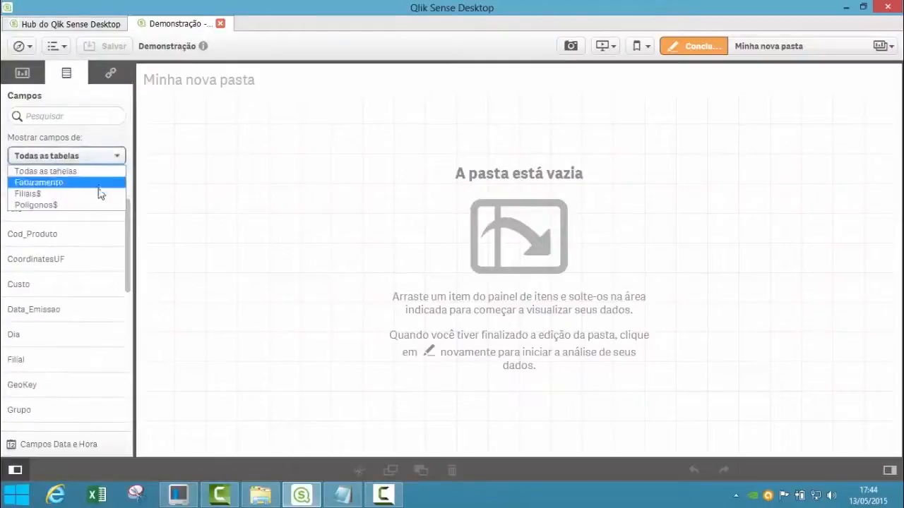
left_click(72, 116)
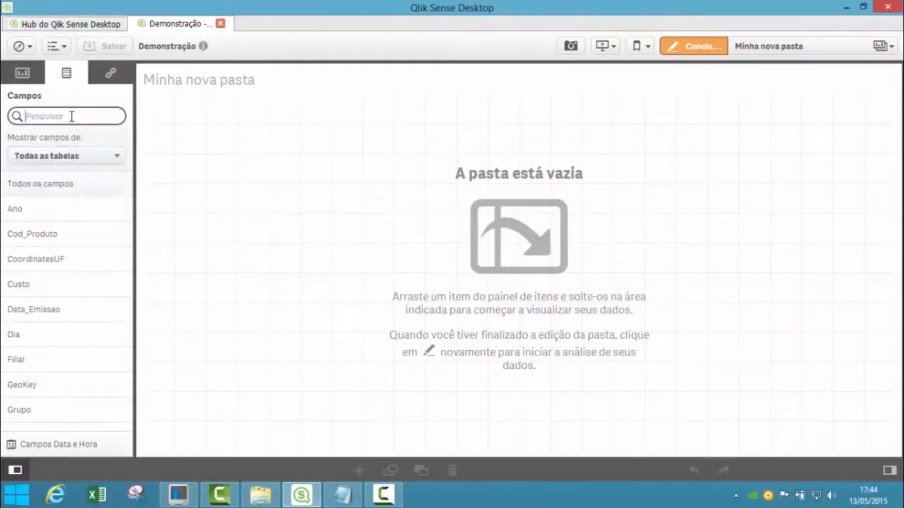
type("Filial")
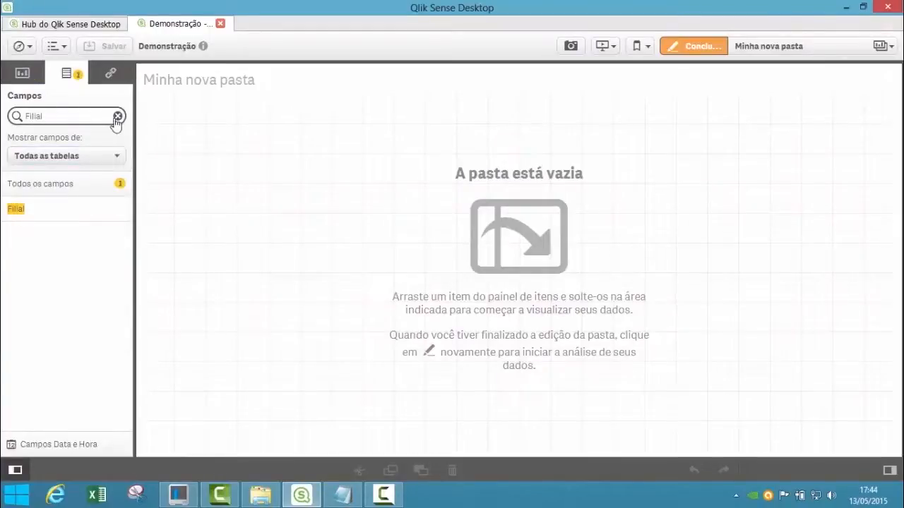
left_click(117, 116)
In the master items, create a single dimension from the Cod_Produto field
left_click(111, 75)
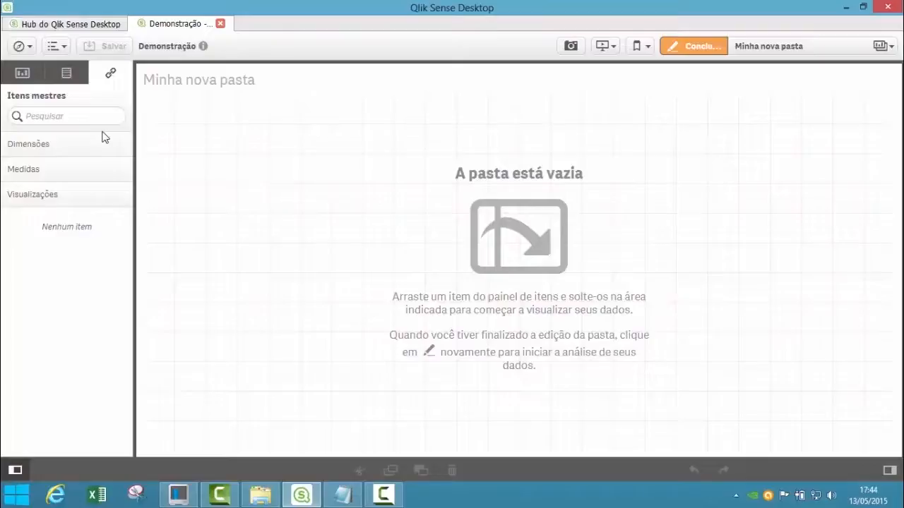
left_click(77, 145)
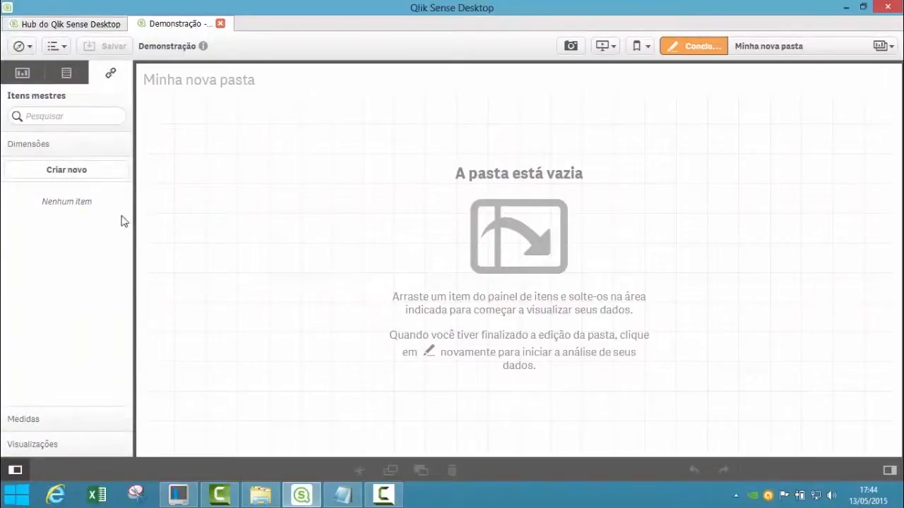
left_click(73, 174)
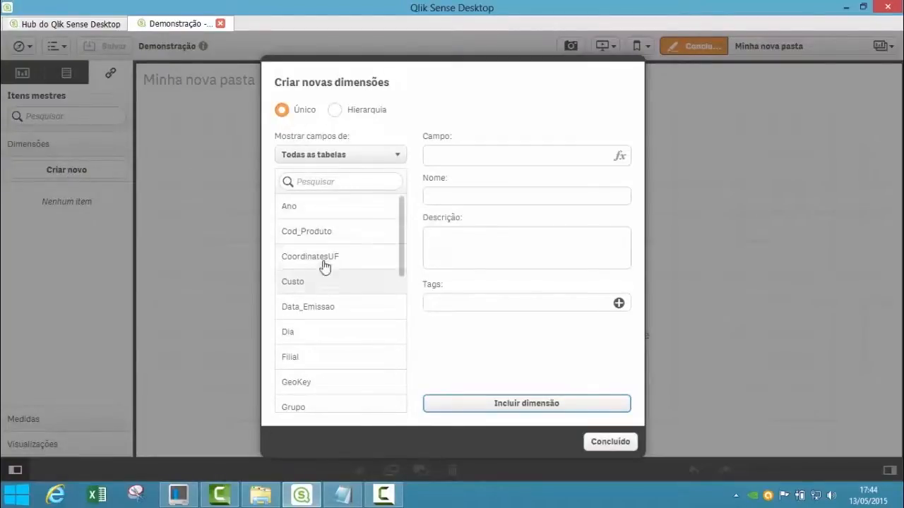
left_click(330, 233)
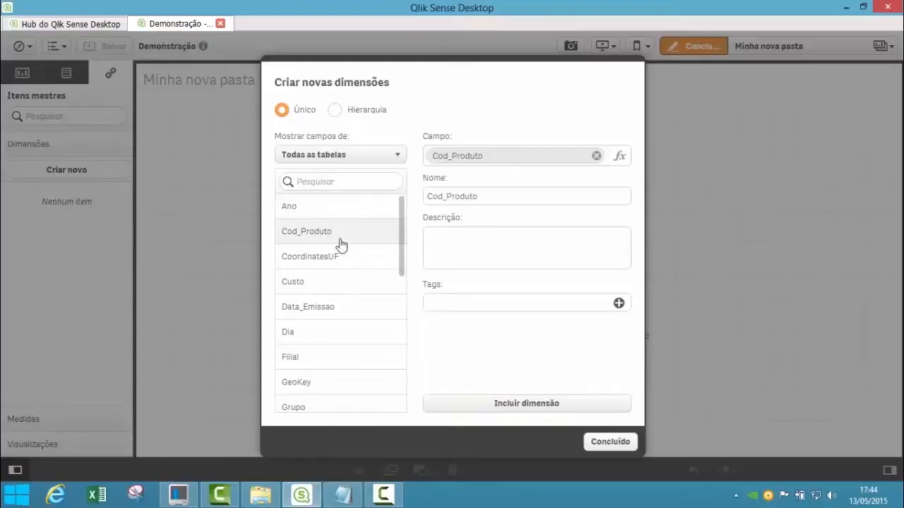
left_click(498, 401)
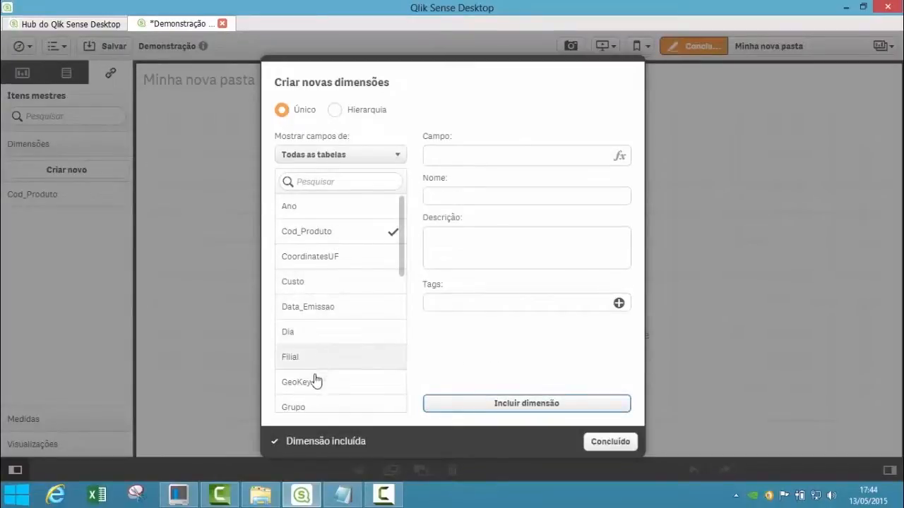
Add the Grupo and Produto fields as single master dimensions
scroll(403, 299, "down", 2)
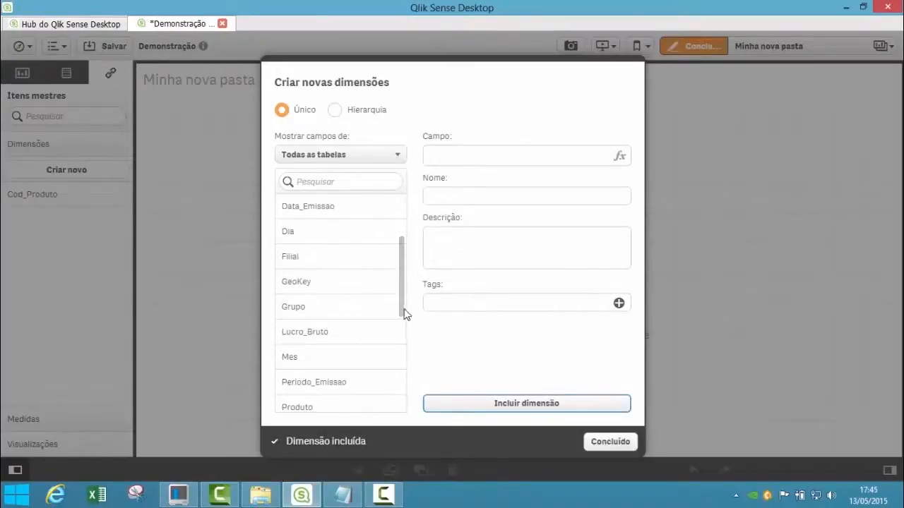
left_click(317, 310)
left_click(476, 404)
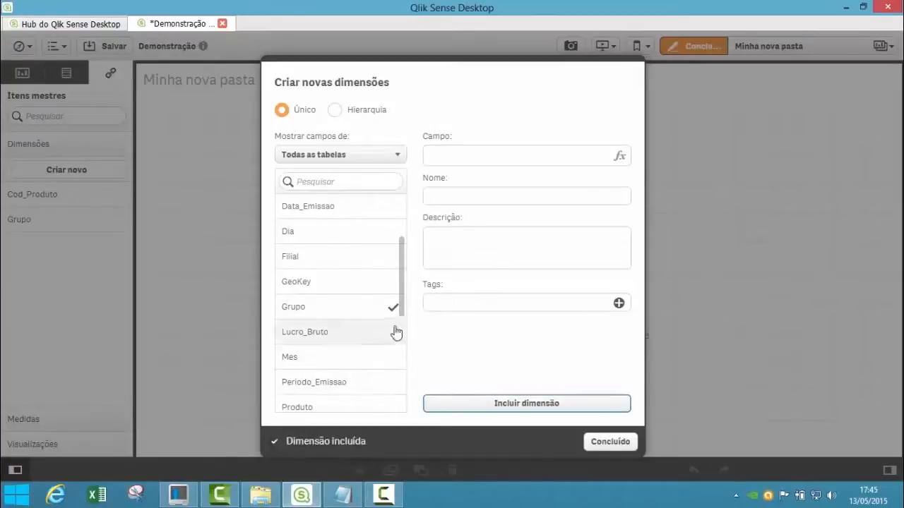
scroll(402, 322, "down", 2)
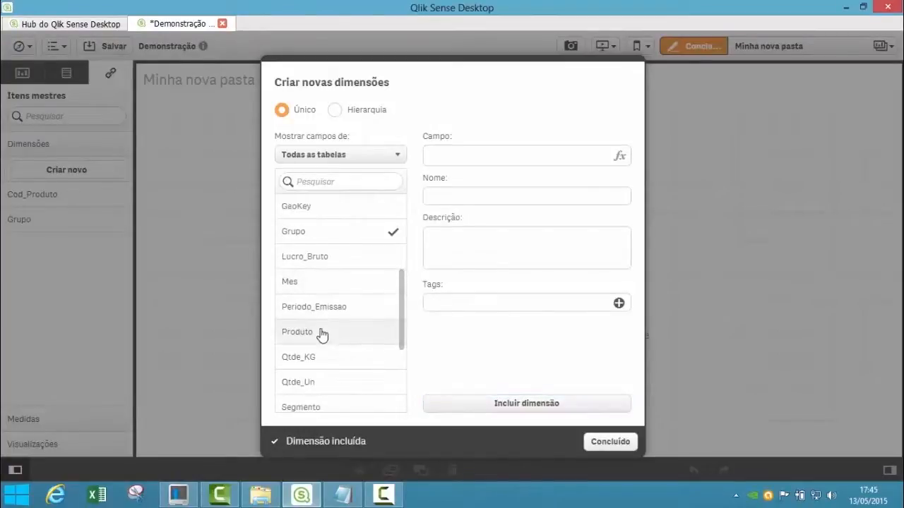
left_click(322, 333)
left_click(465, 406)
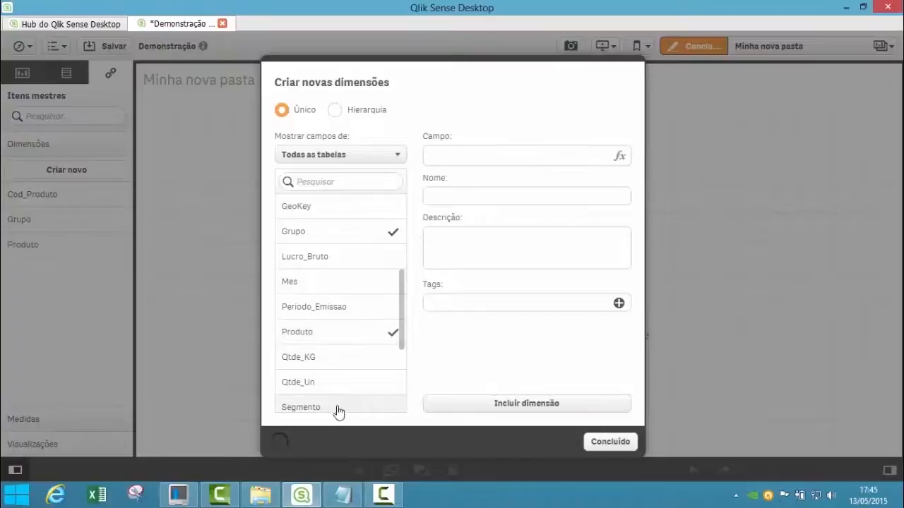
Add the Segmento, Sub_Grupo and UF fields as single master dimensions
left_click(339, 407)
left_click(471, 406)
left_click_drag(403, 339, 406, 405)
left_click(326, 285)
left_click(459, 403)
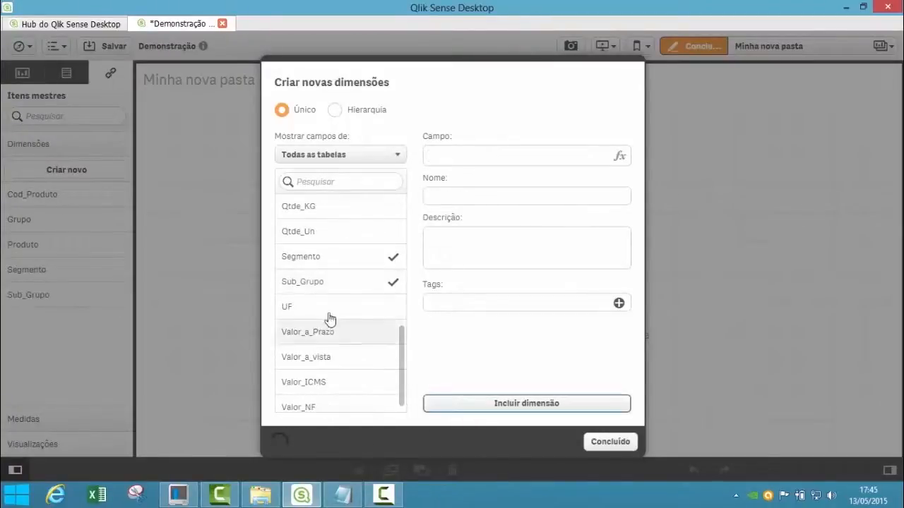
left_click(329, 310)
left_click(490, 405)
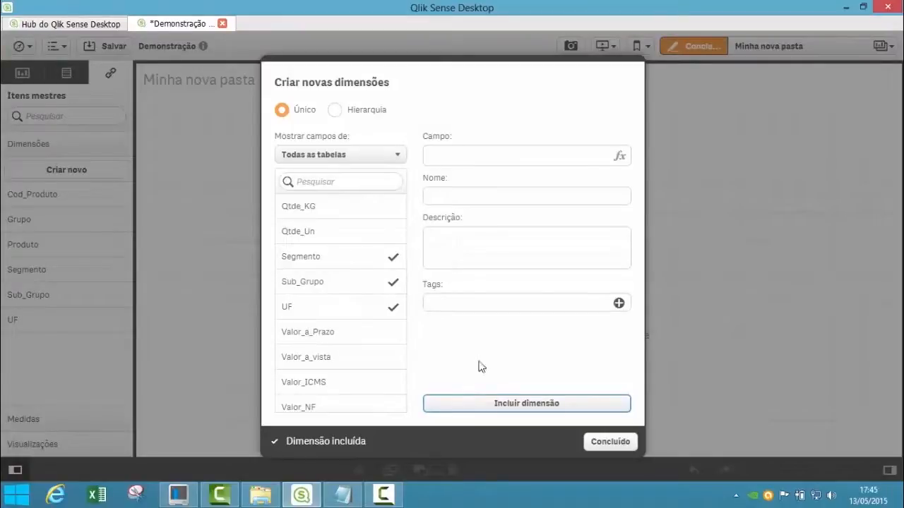
Set up a hierarchy dimension from the Ano, Mes and Dia fields, in that order
left_click(334, 113)
left_click(339, 181)
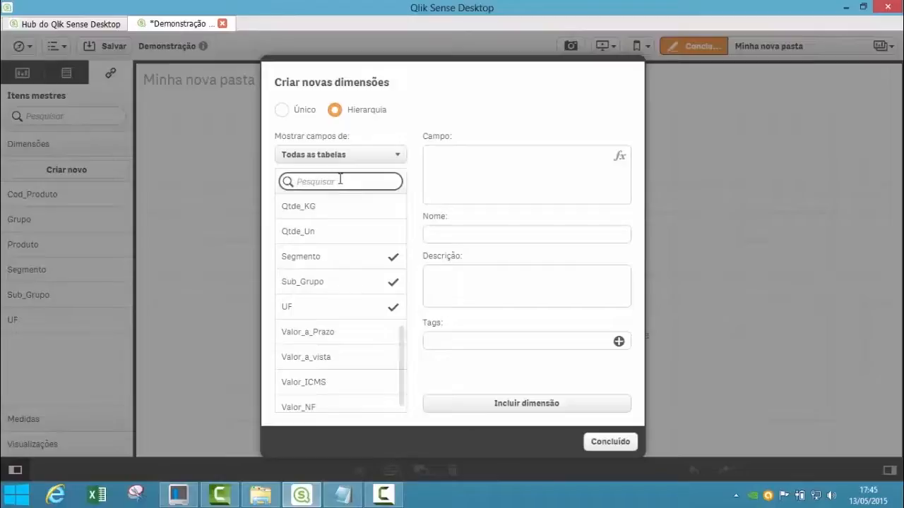
type("an")
left_click(329, 210)
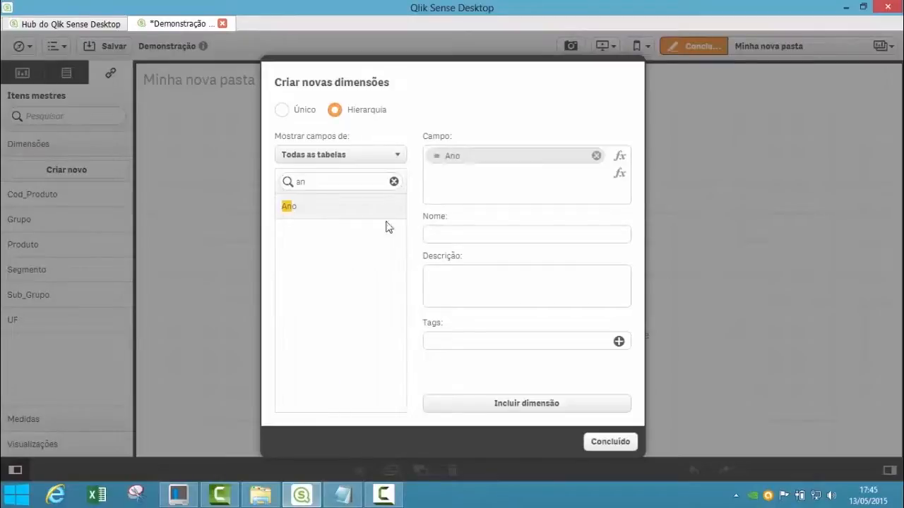
left_click(359, 182)
left_click(393, 181)
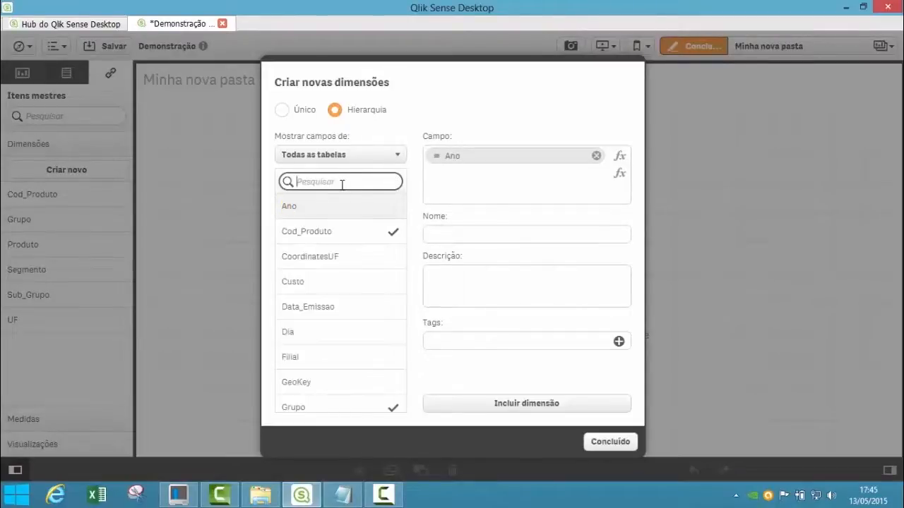
type("mes")
left_click(343, 211)
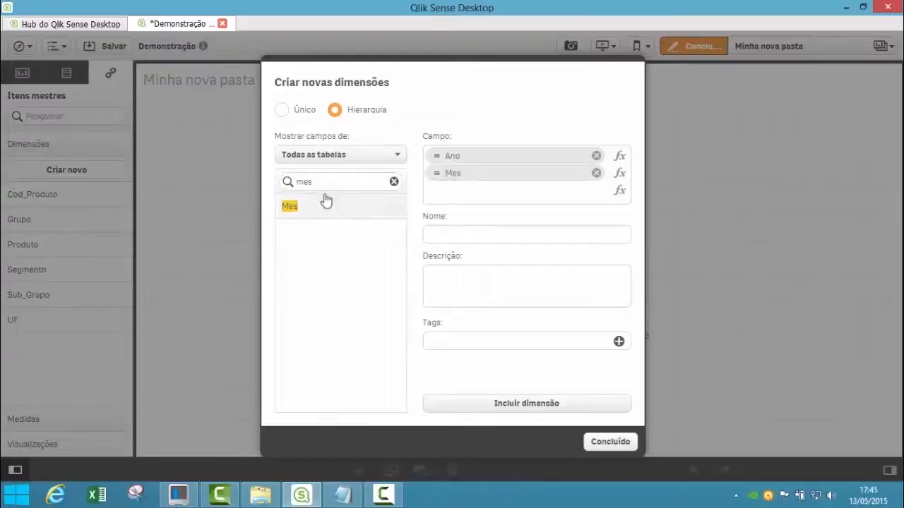
double_click(328, 181)
type("dia")
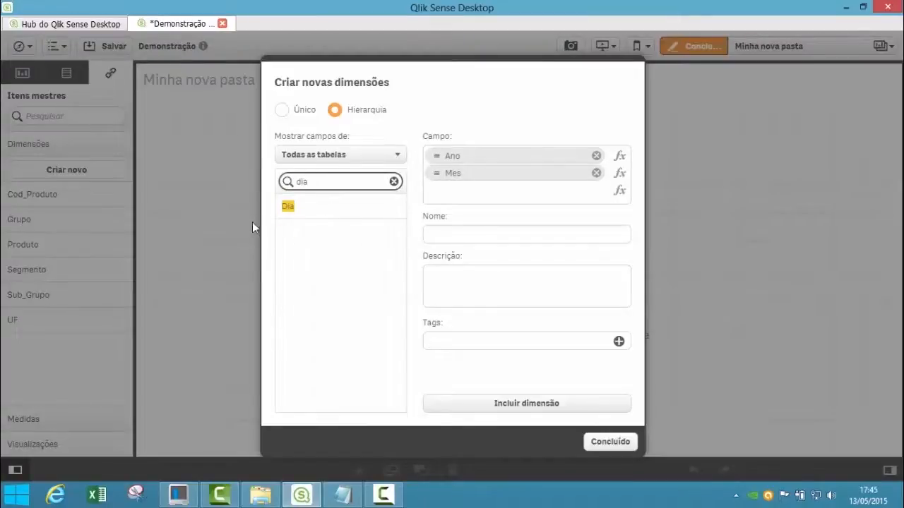
left_click(288, 206)
Name the hierarchy dimension Temporal, add it to the master items and finish creating dimensions
left_click(483, 231)
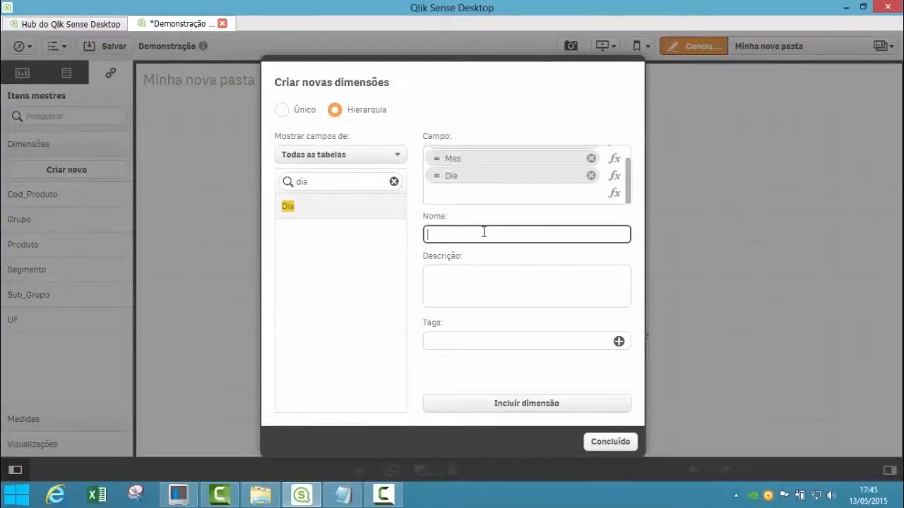
type("Temporal")
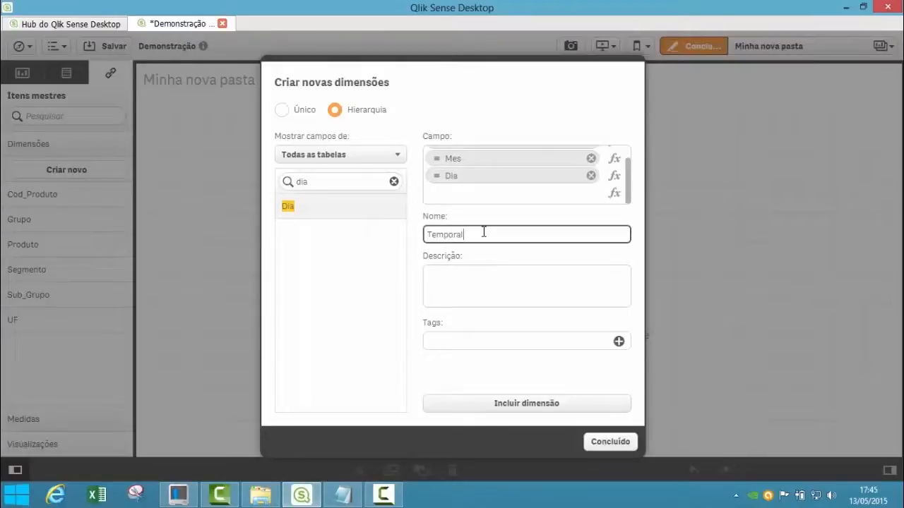
left_click(538, 408)
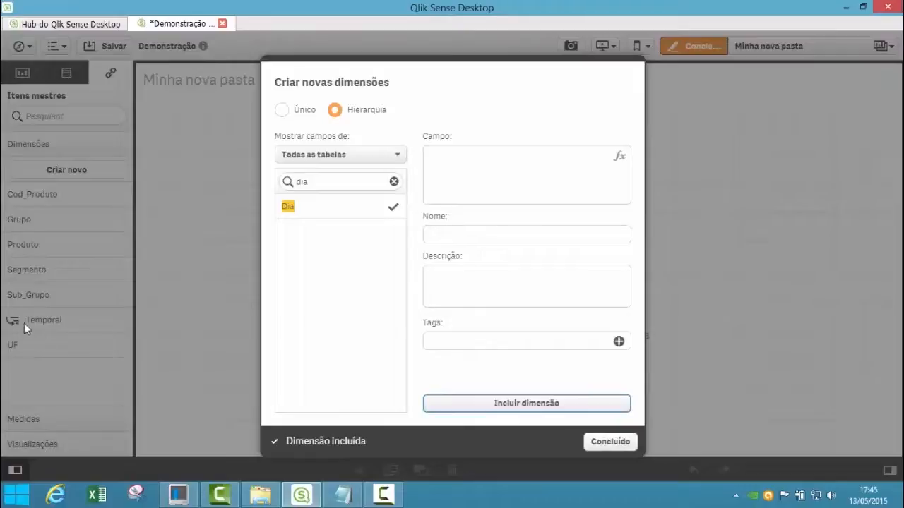
left_click(612, 444)
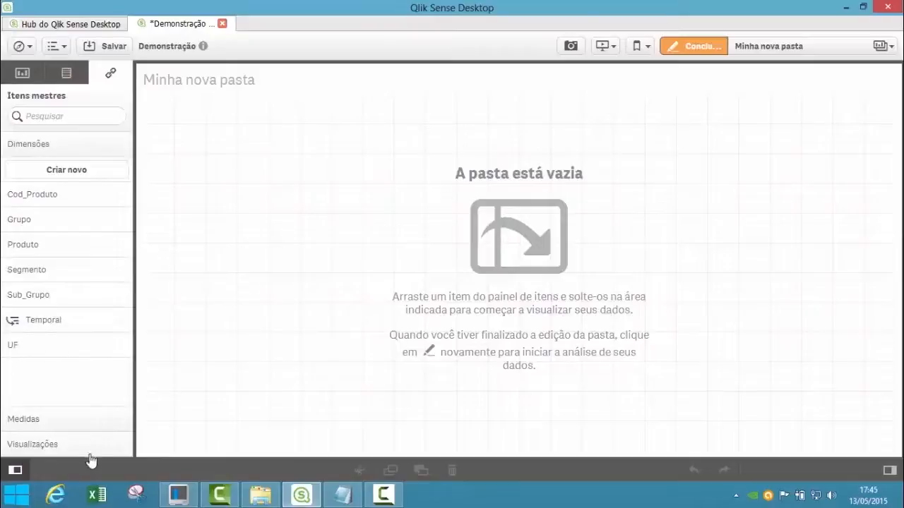
Create a master measure named Venda with the expression Sum(Valor_a_vista)
left_click(61, 423)
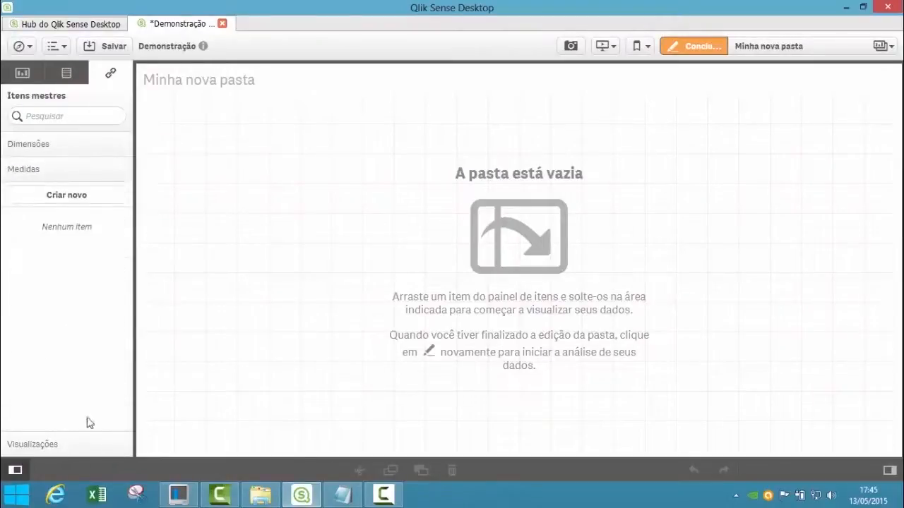
left_click(79, 198)
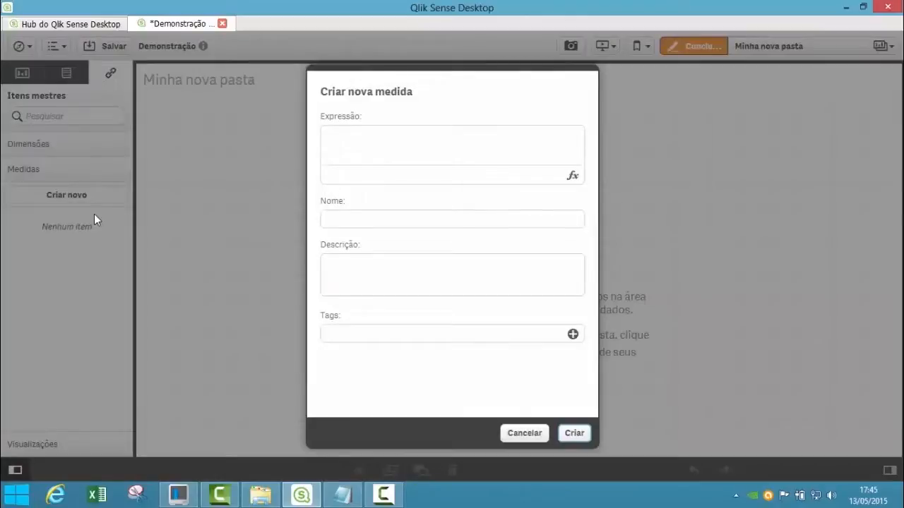
left_click(573, 177)
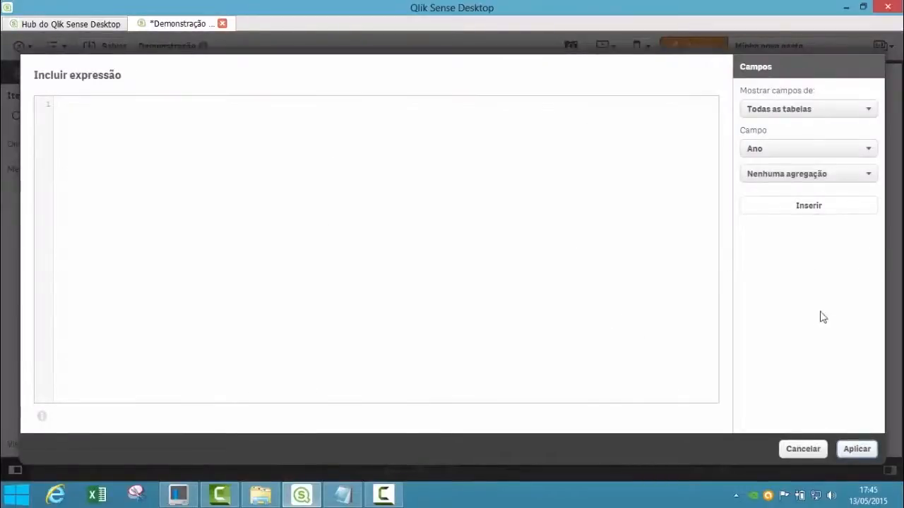
left_click(811, 149)
scroll(805, 214, "down", 1)
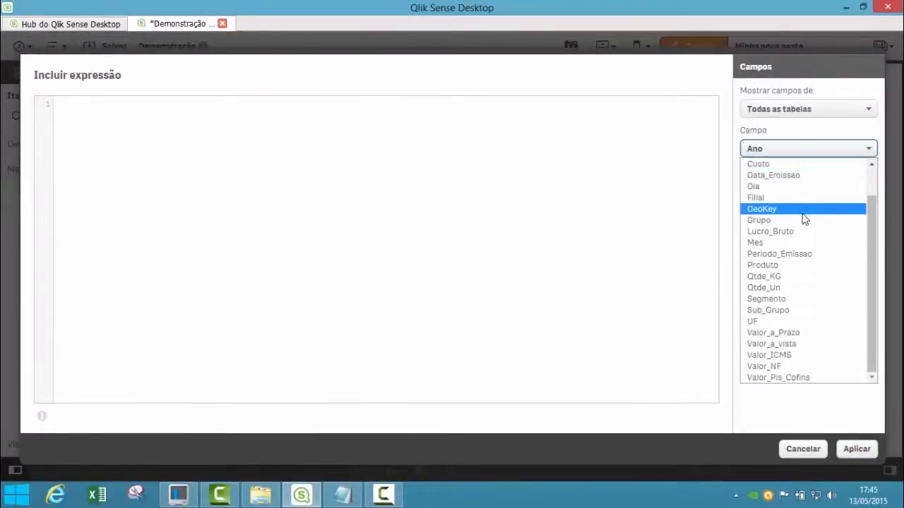
left_click(810, 345)
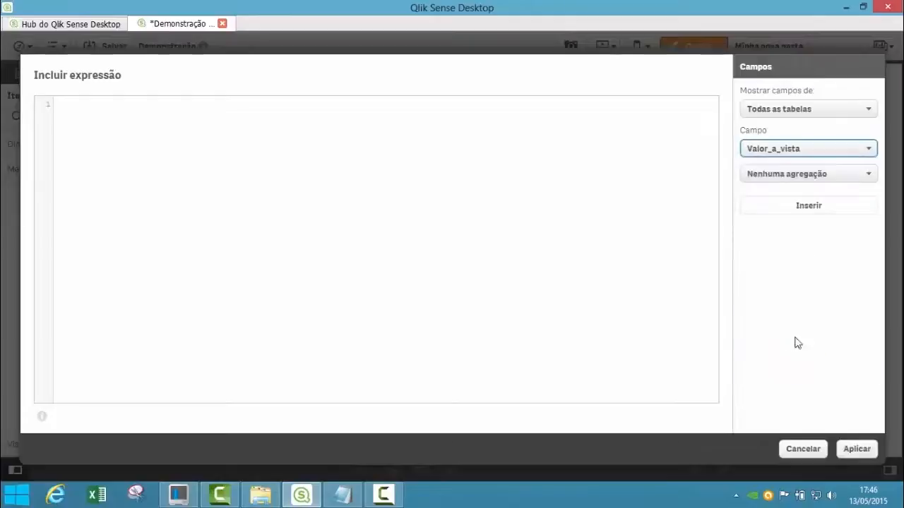
left_click(775, 175)
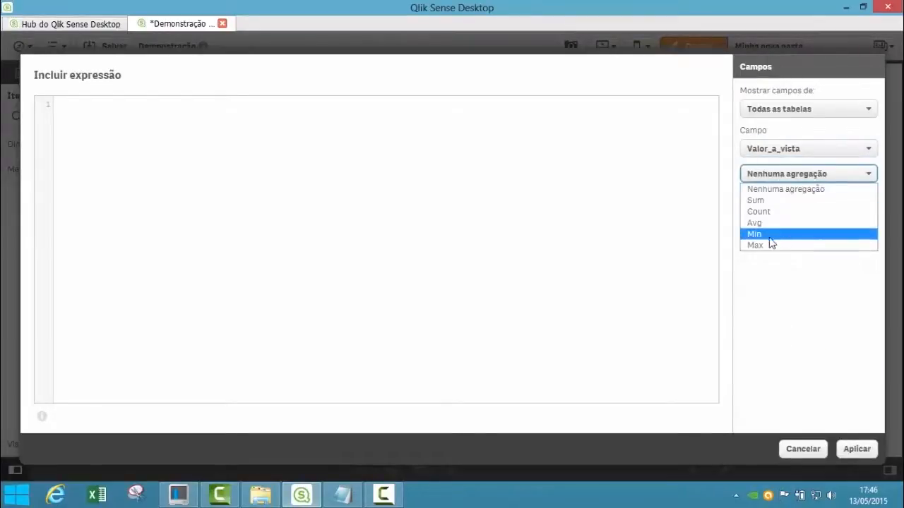
left_click(769, 201)
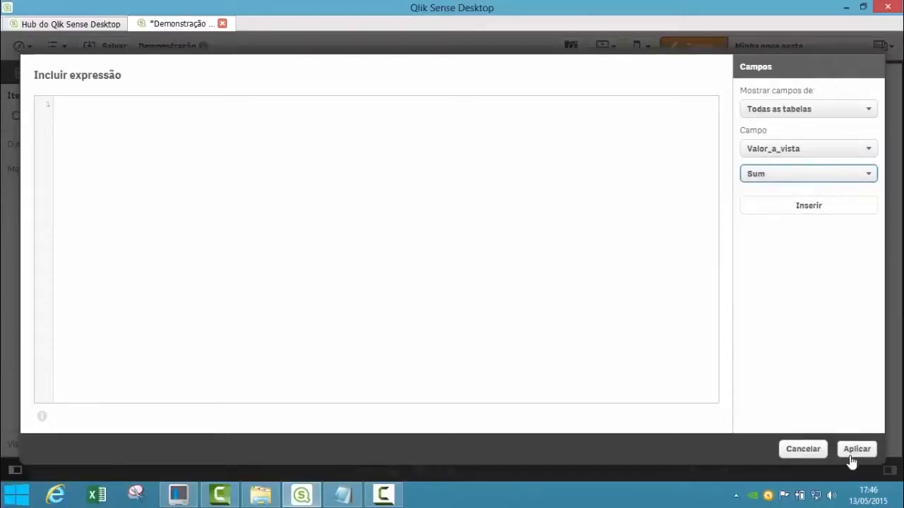
left_click(812, 206)
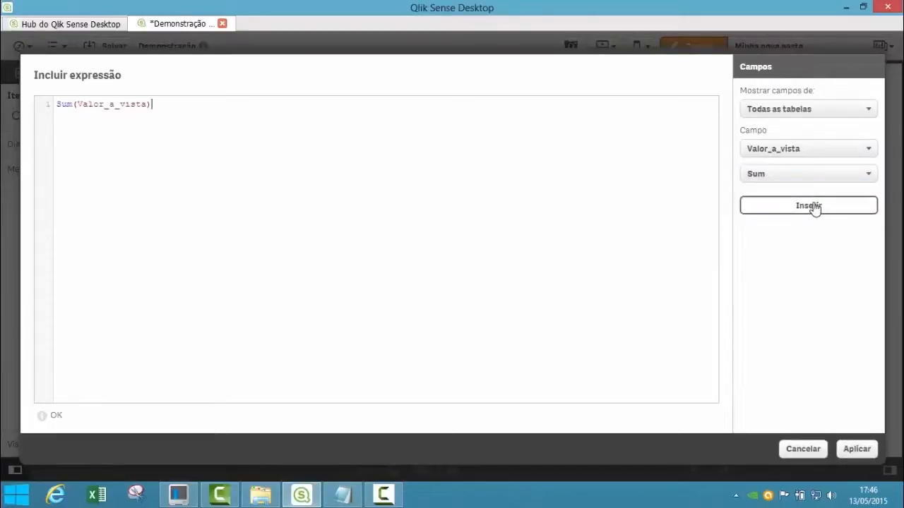
left_click(861, 450)
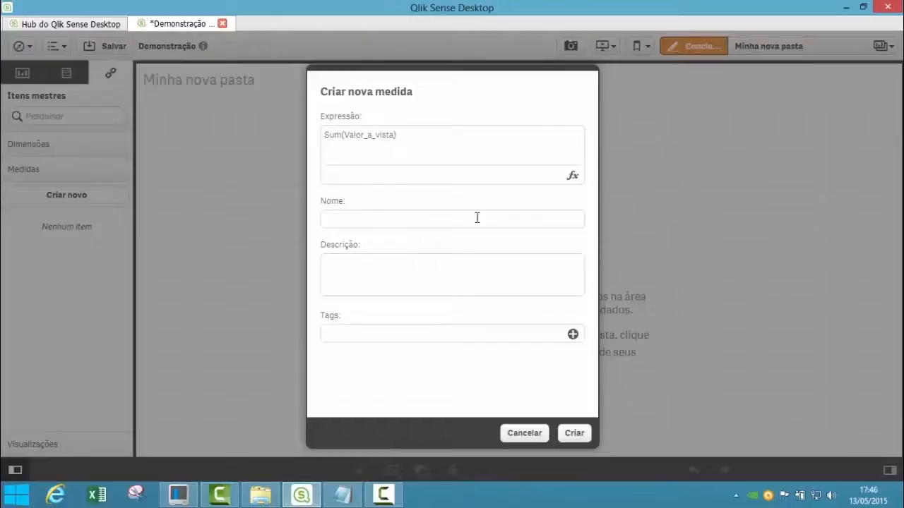
left_click(390, 216)
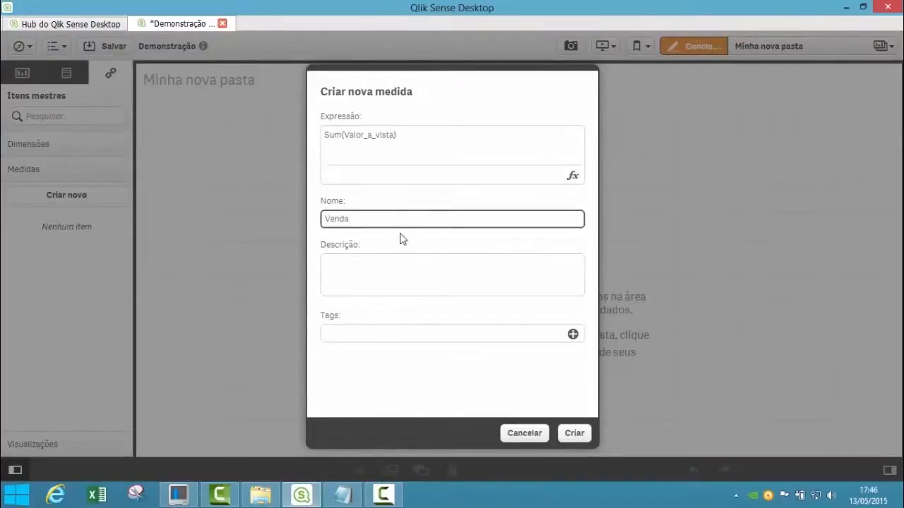
left_click(576, 432)
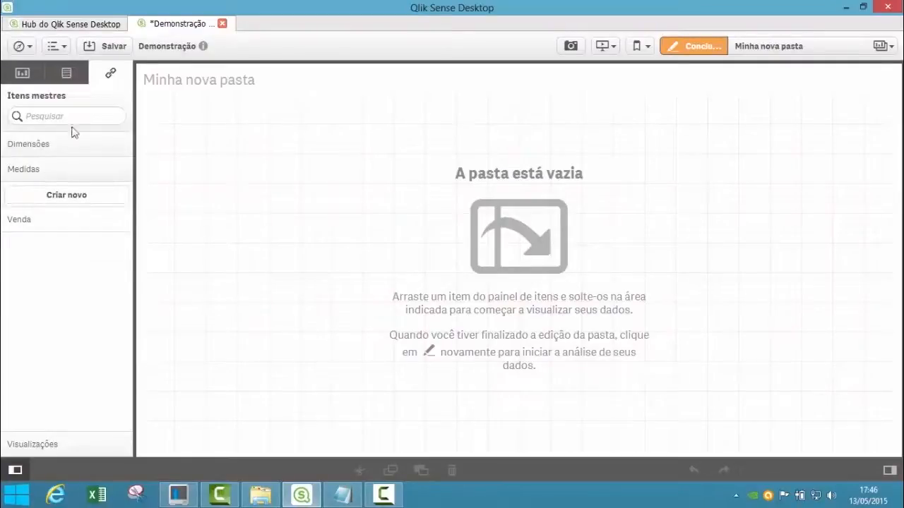
Place the Grupo master dimension on the sheet as a filter and shrink it to a short one-row box in the upper-left corner
left_click(58, 446)
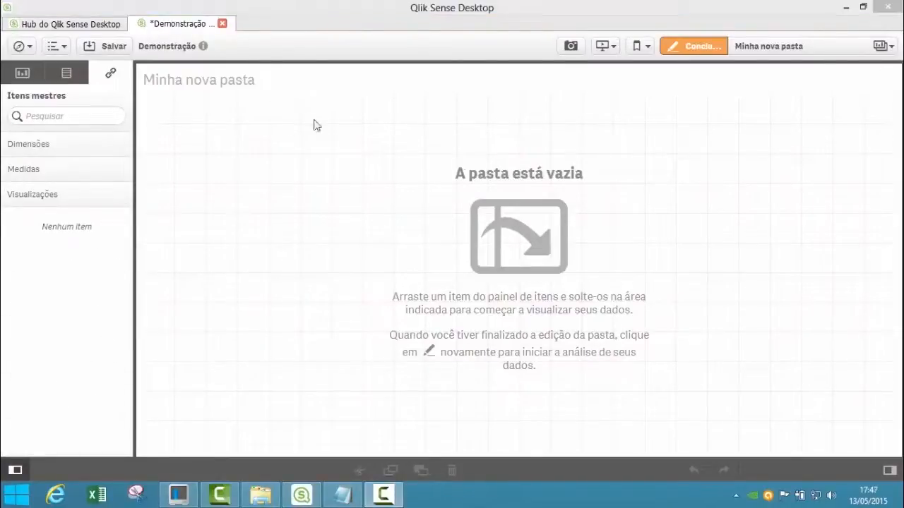
left_click(79, 147)
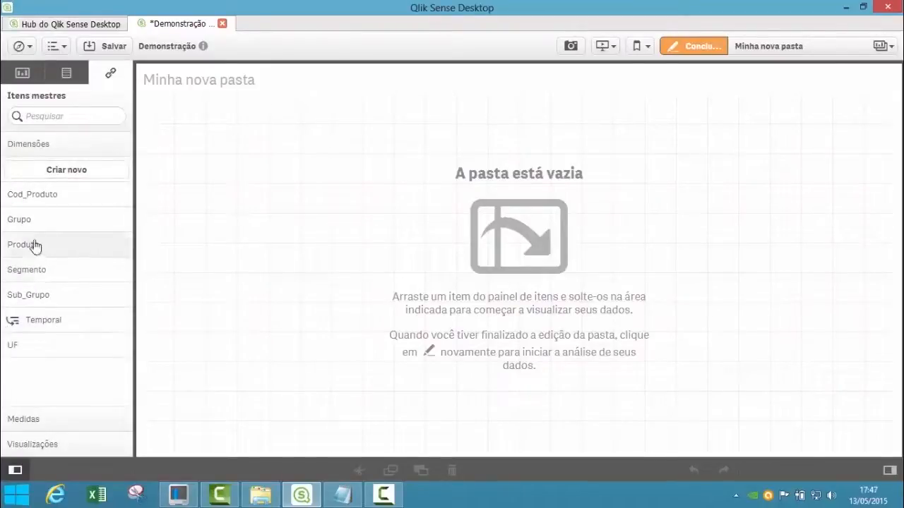
left_click_drag(49, 226, 240, 349)
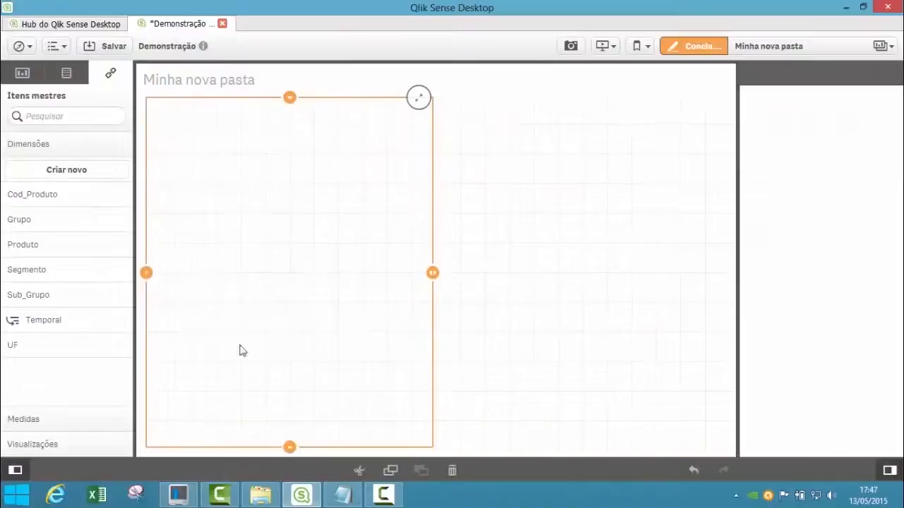
left_click_drag(298, 452, 280, 135)
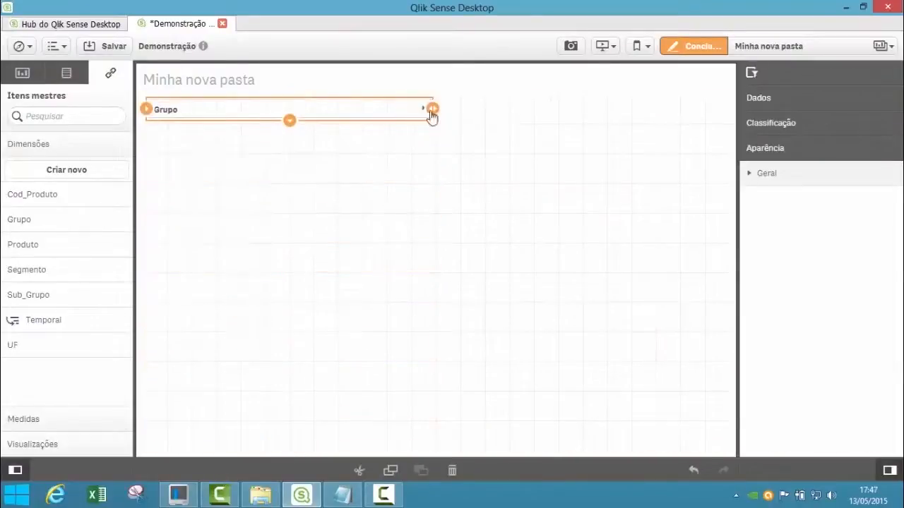
left_click_drag(432, 115, 248, 134)
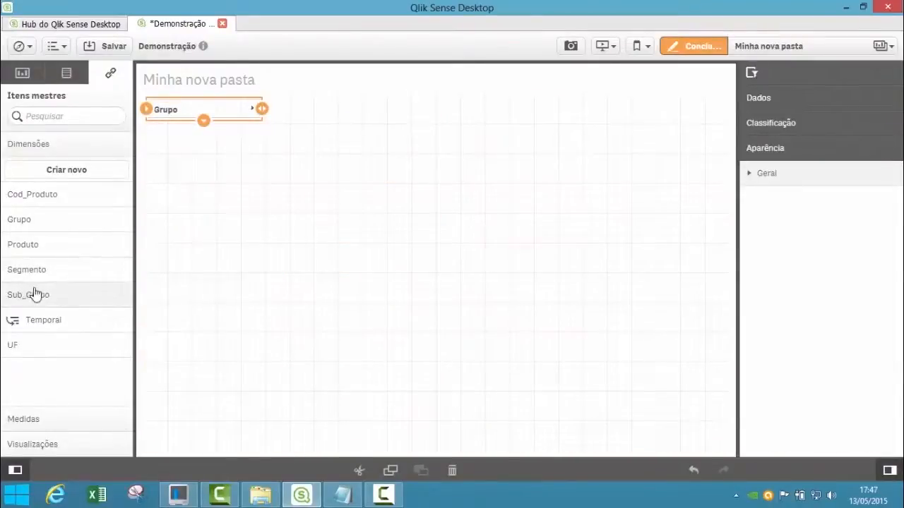
Add a Sub_Grupo filter beside Grupo, narrow the Grupo filter to the same width and move Sub_Grupo directly next to it
left_click_drag(35, 299, 379, 121)
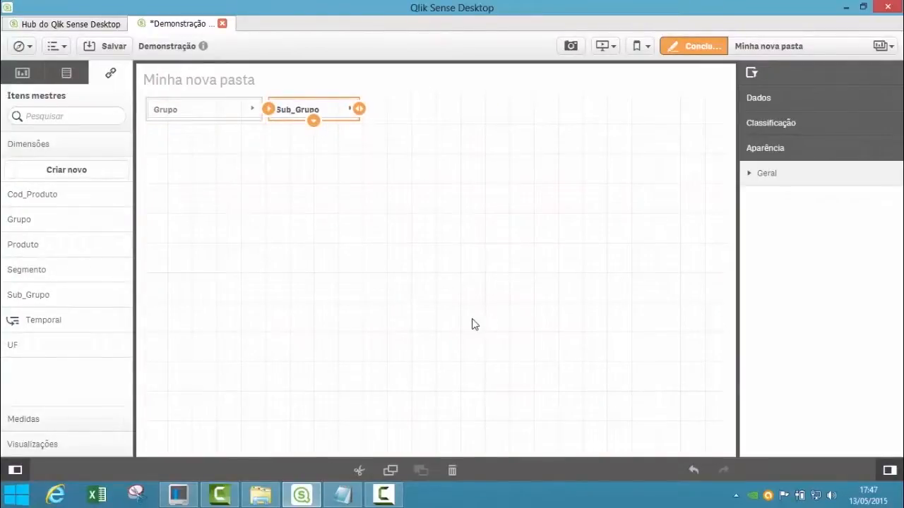
left_click(238, 120)
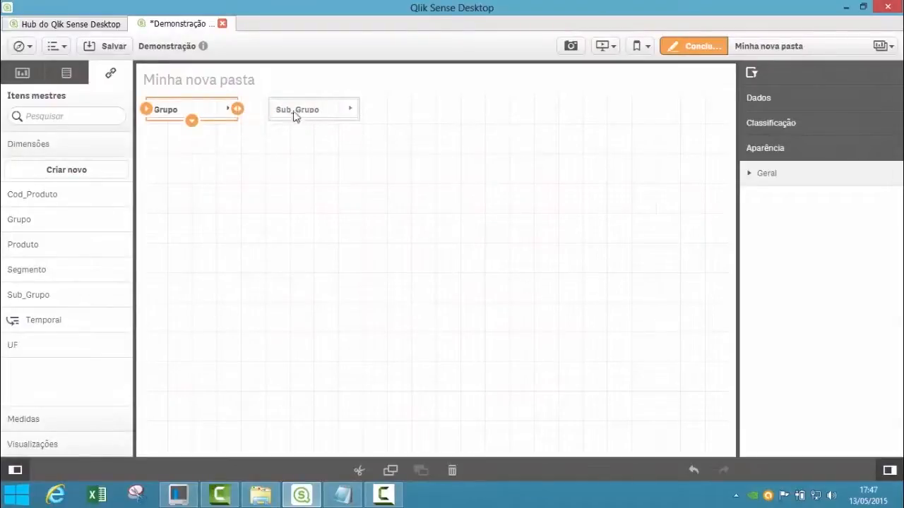
left_click_drag(295, 116, 334, 113)
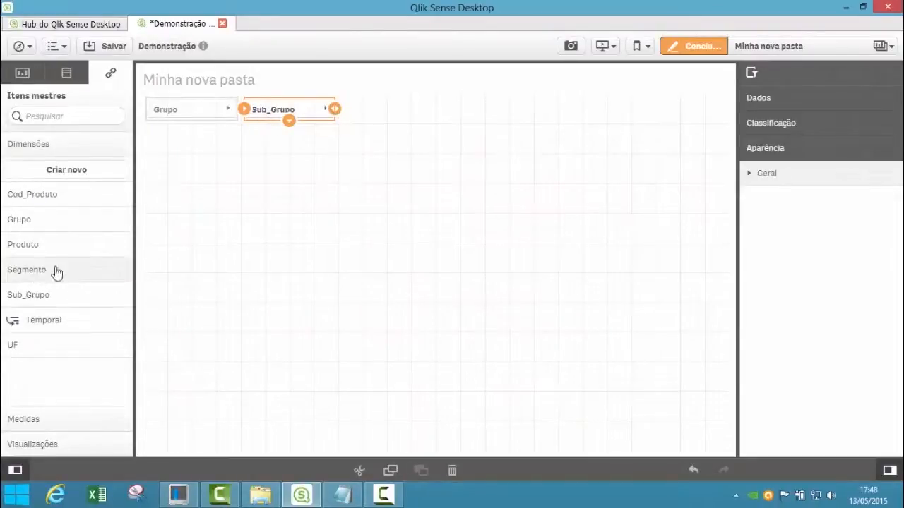
Add Segmento and Produto filters after Sub_Grupo in the filter row, and a UF filter at the row's far right end
left_click_drag(54, 270, 438, 117)
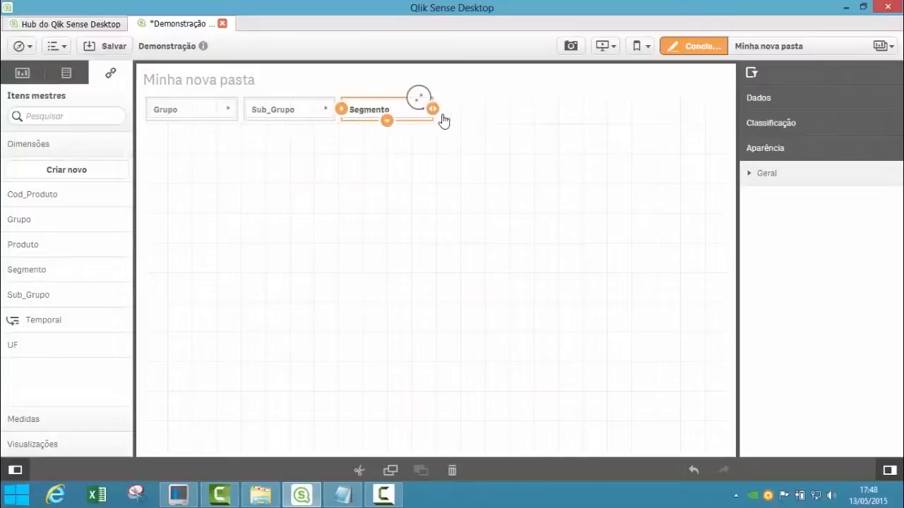
left_click_drag(49, 249, 536, 120)
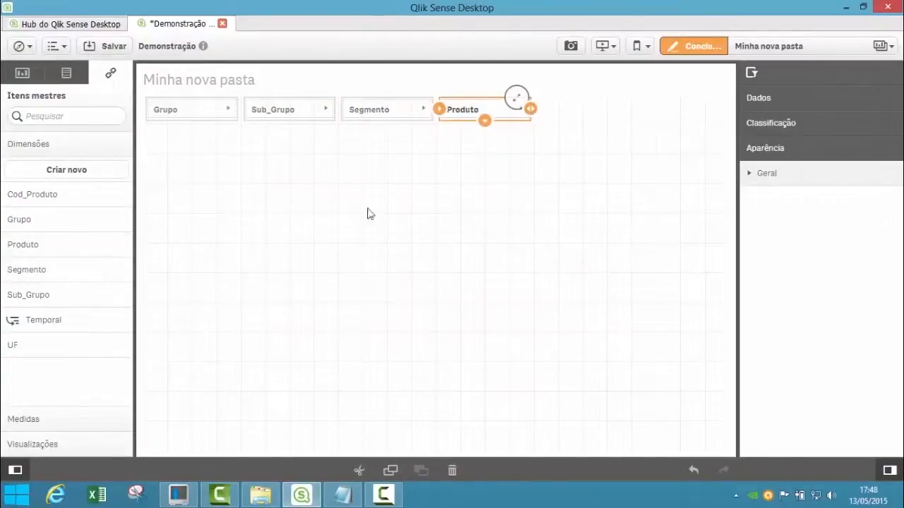
left_click_drag(14, 345, 634, 110)
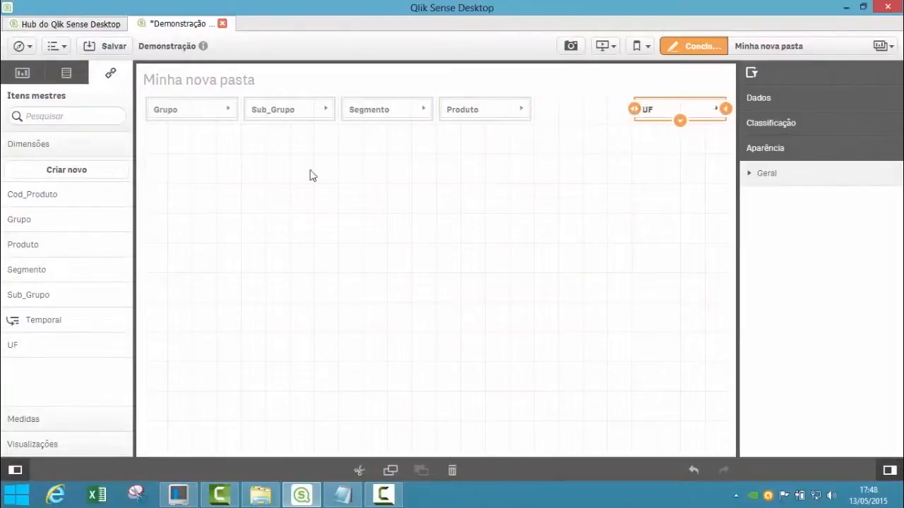
Find the Filial field, place it as a filter between Produto and UF, and finish editing the sheet
left_click(24, 73)
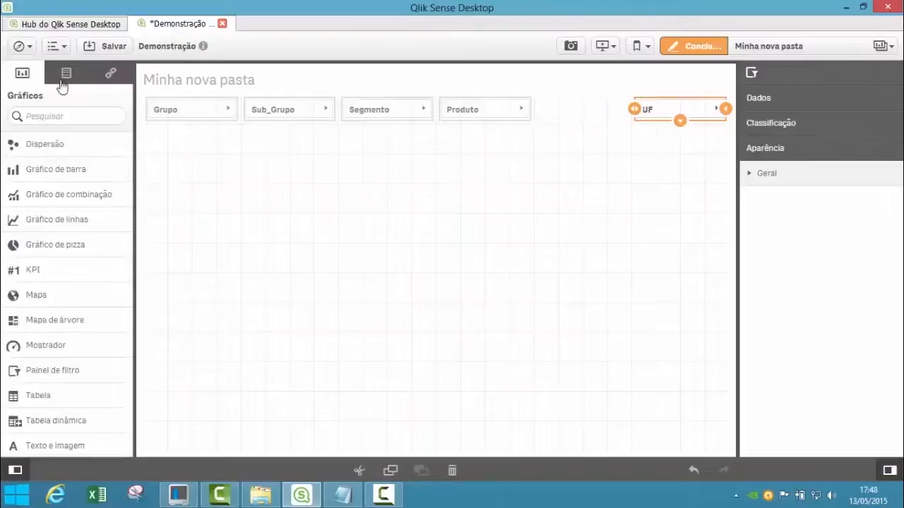
left_click(66, 73)
left_click(38, 117)
type("filial")
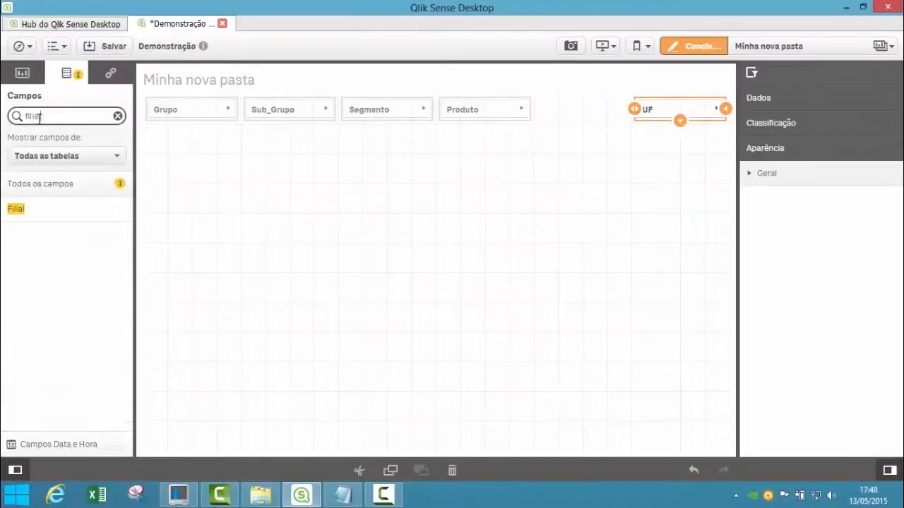
left_click(62, 215)
left_click_drag(81, 219, 583, 112)
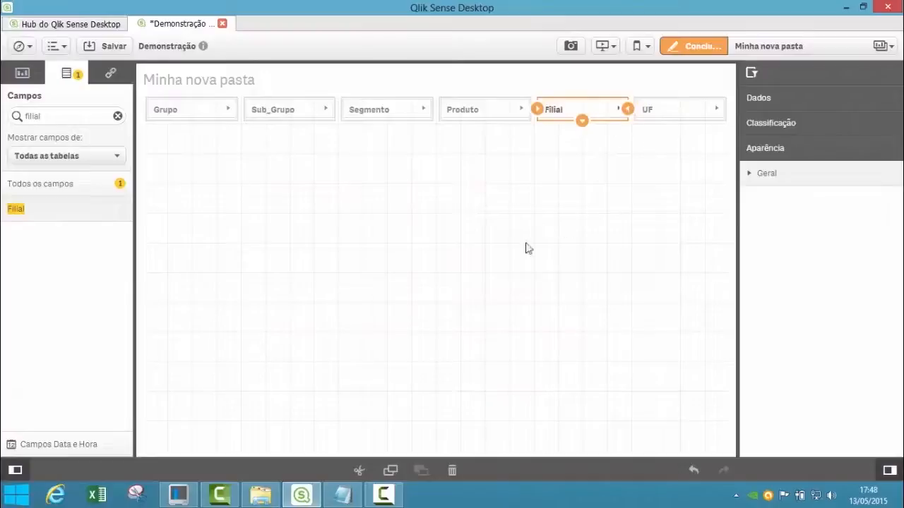
left_click(692, 48)
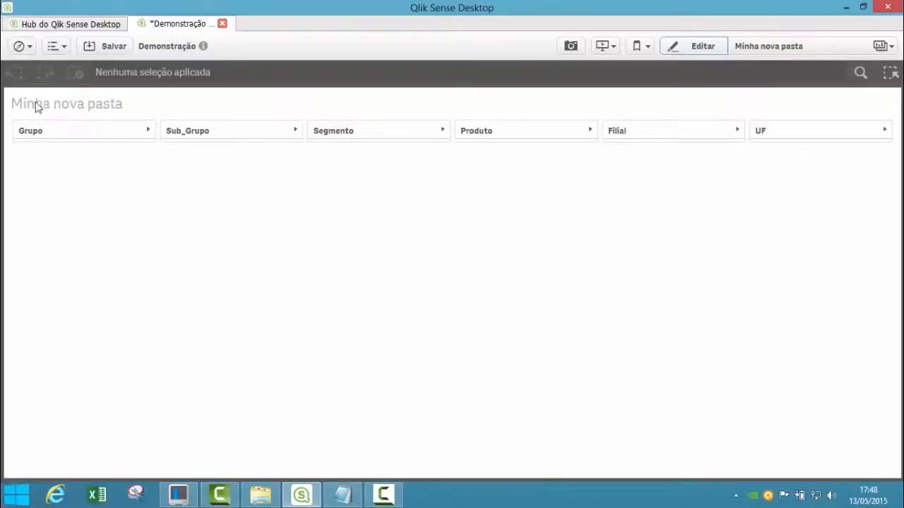
Check the value lists of the Grupo, Sub_Grupo and Segmento filters
left_click(84, 129)
left_click(238, 133)
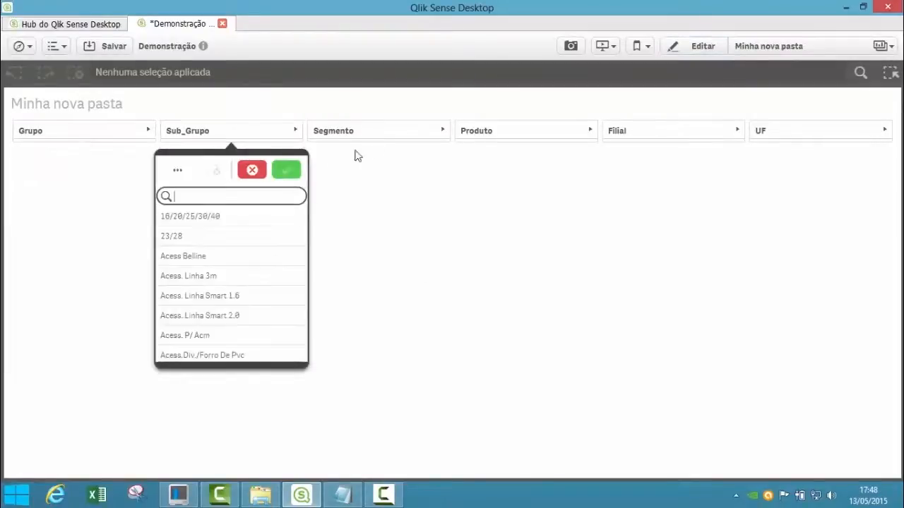
left_click(399, 134)
Resume editing the sheet, place a bar chart across the width below the filter row and give it the Temporal master dimension
left_click(692, 63)
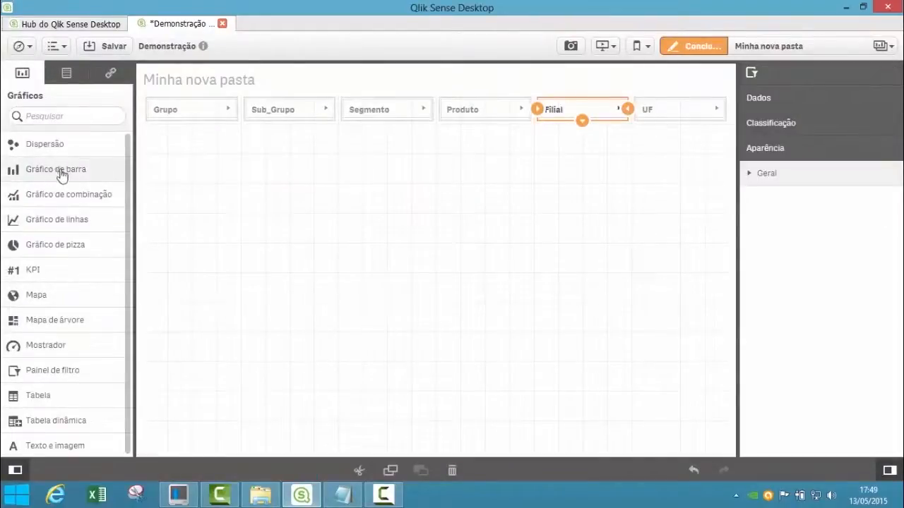
left_click_drag(61, 175, 349, 208)
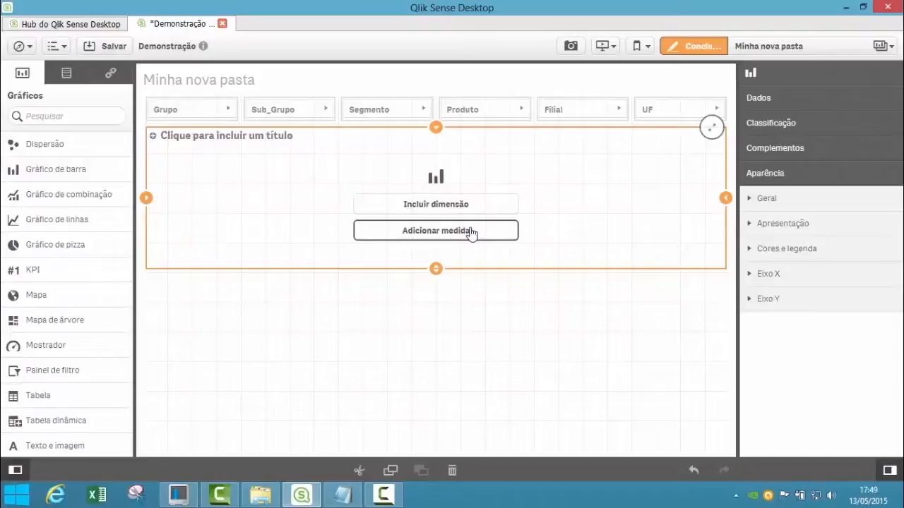
left_click(108, 71)
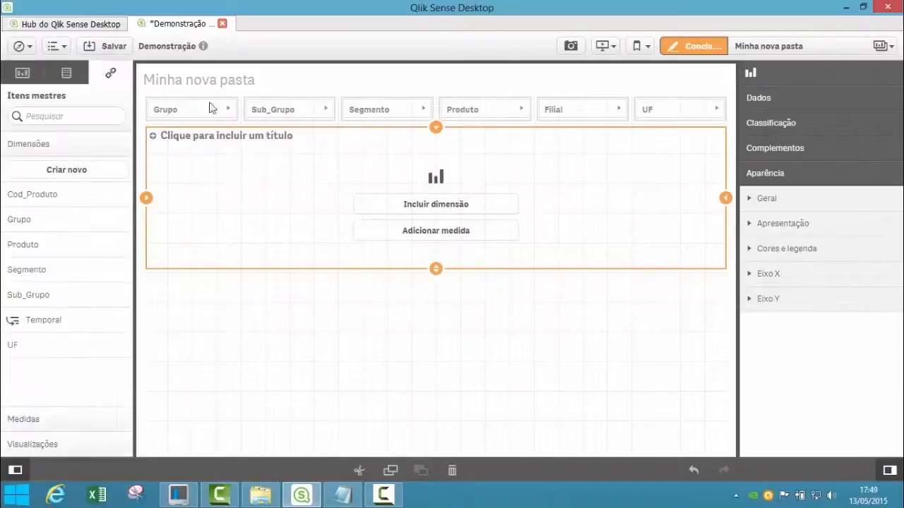
left_click_drag(64, 320, 446, 210)
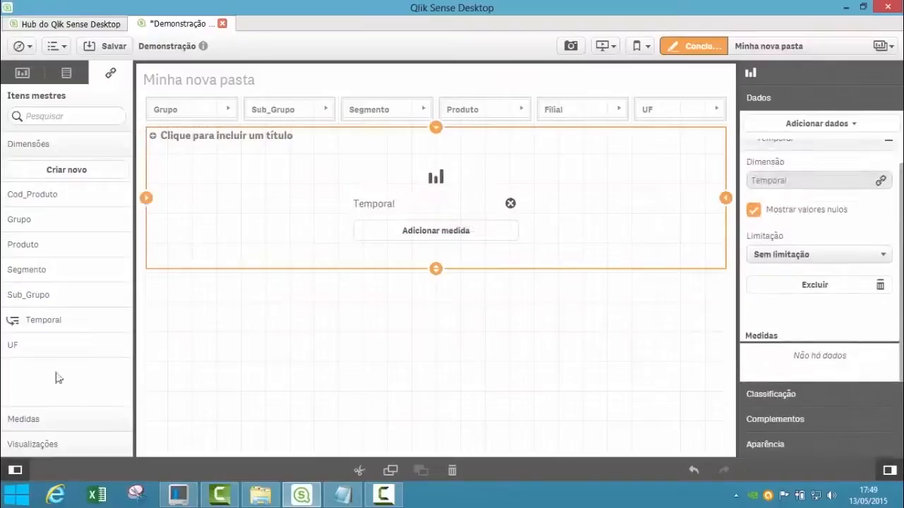
Browse the measures available for the bar chart, including the aggregation options of the Qtde_KG field
left_click(111, 423)
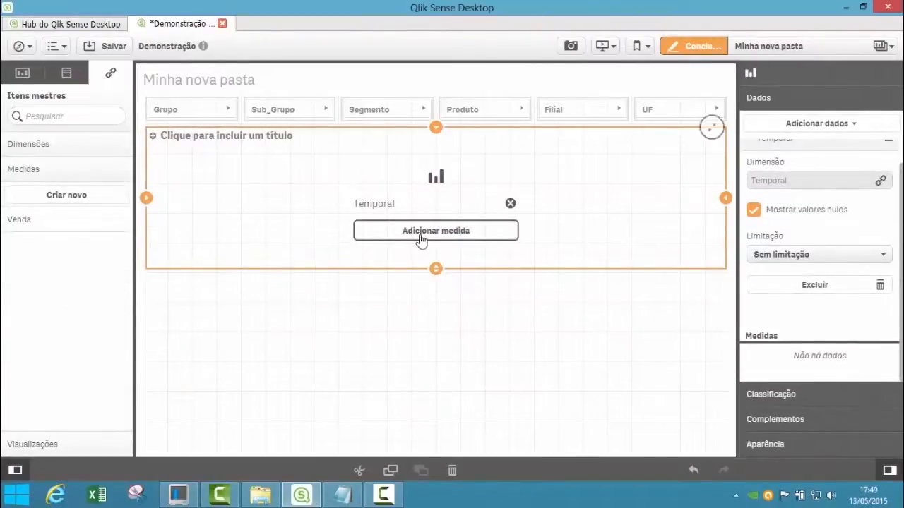
left_click(445, 241)
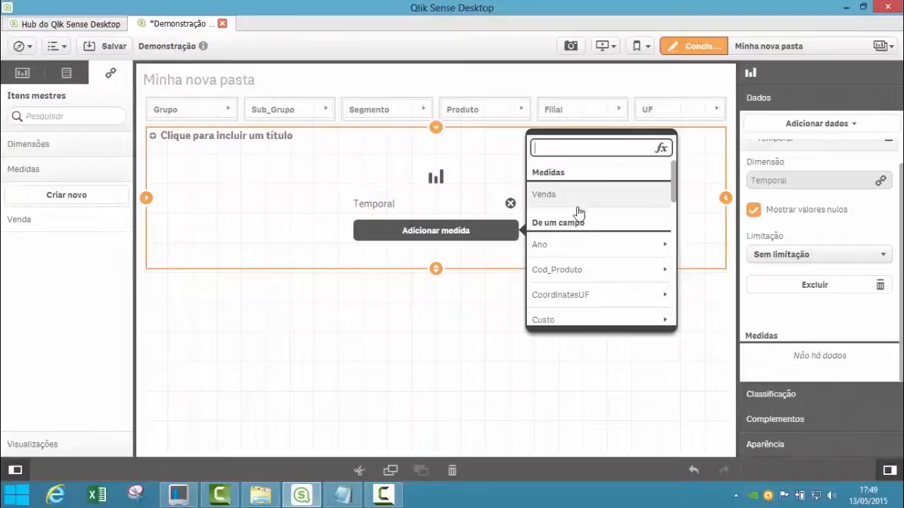
left_click_drag(674, 185, 675, 268)
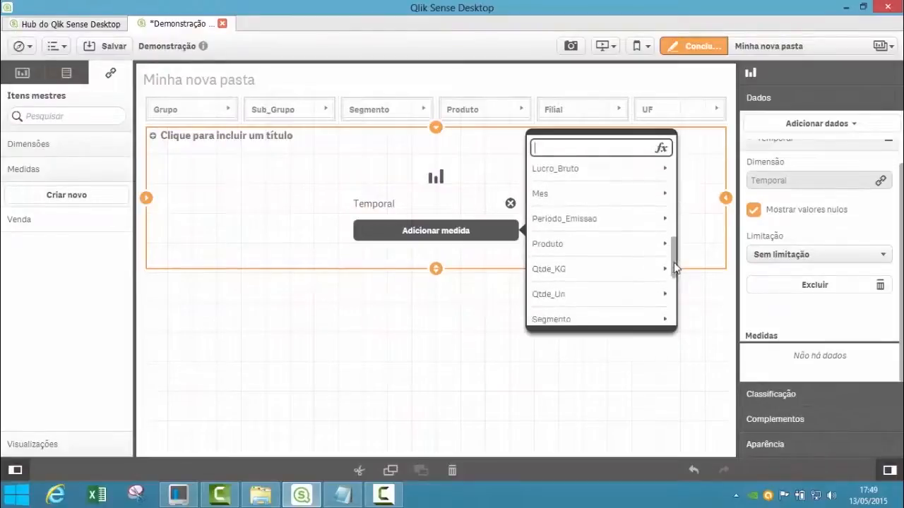
left_click(583, 274)
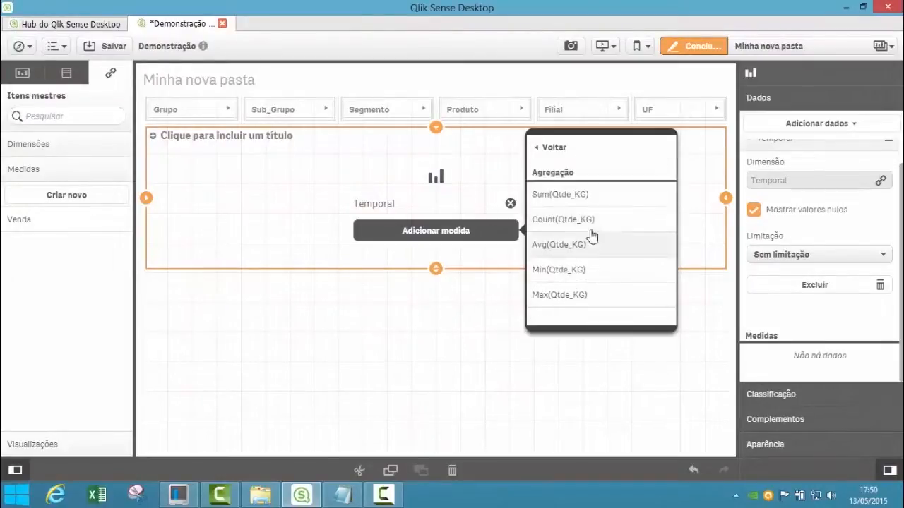
left_click(552, 147)
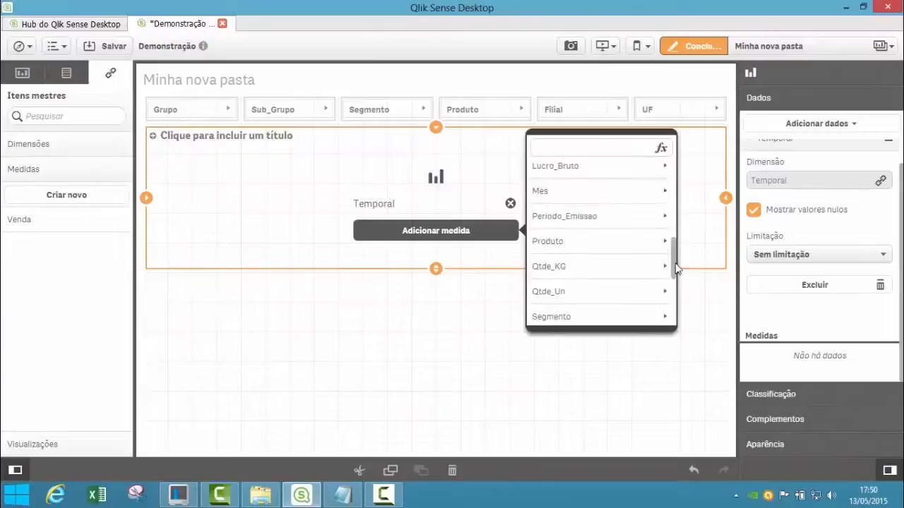
left_click_drag(675, 269, 673, 176)
Add the Venda master measure to the bar chart and title the chart Vendas por Data de Emissão
left_click(566, 201)
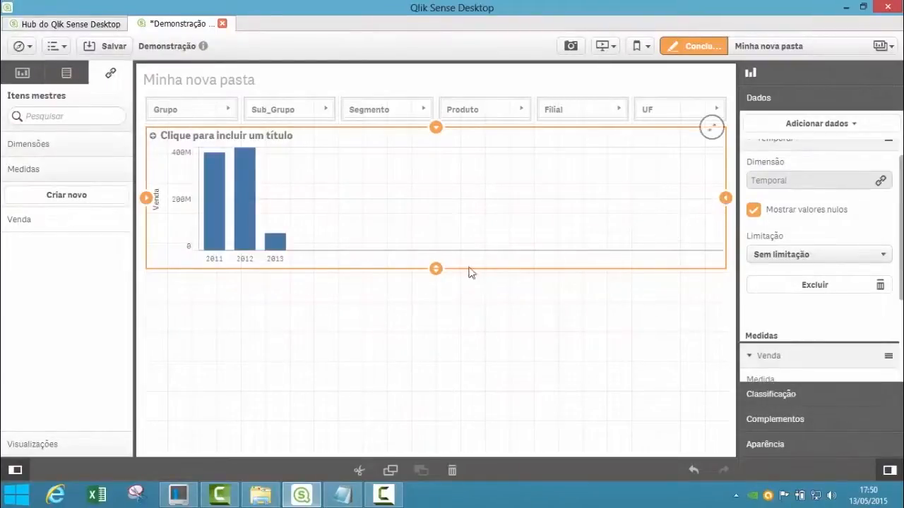
mouse_move(436, 269)
left_mouse_down()
mouse_move(437, 253)
mouse_move(429, 273)
left_mouse_up()
left_click(257, 141)
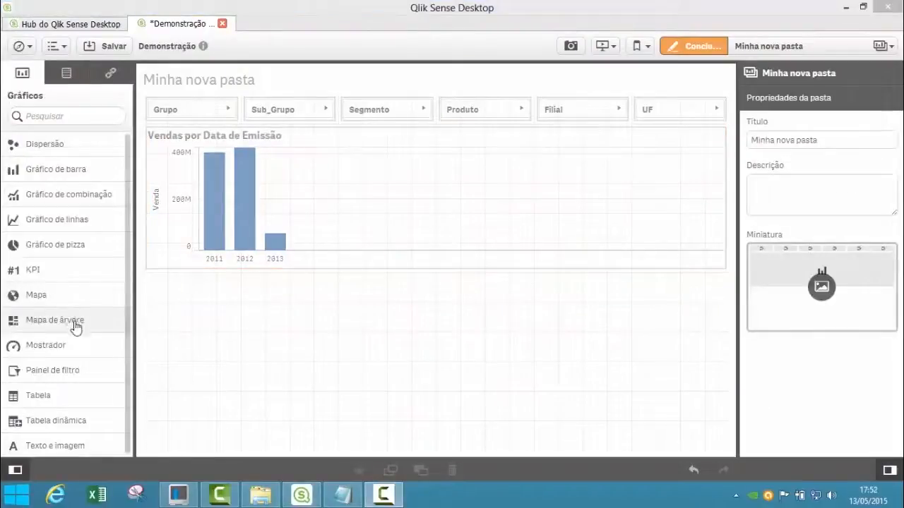
Place a pie chart below the bar chart and narrow it to a little under half of the sheet's width
left_click(57, 249)
left_click_drag(57, 249, 290, 355)
left_click_drag(432, 362, 400, 378)
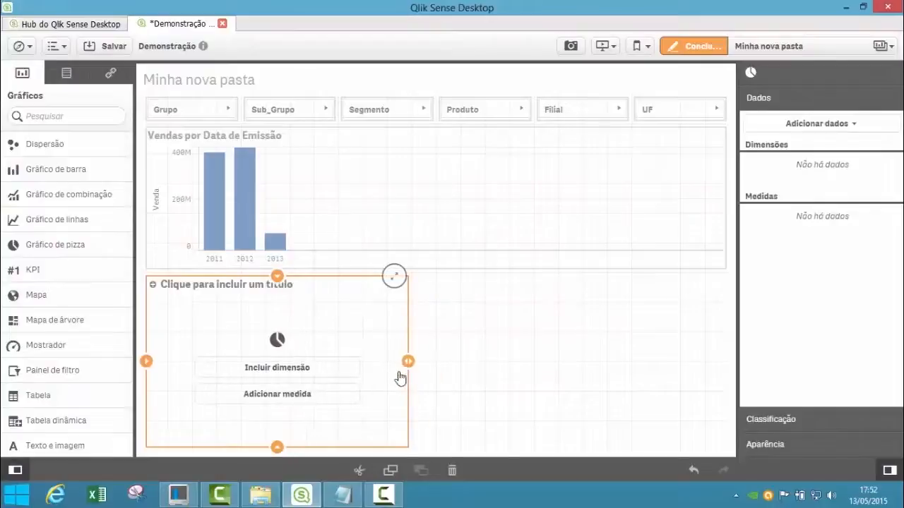
Give the pie chart the Grupo master dimension and the Venda measure
left_click(294, 372)
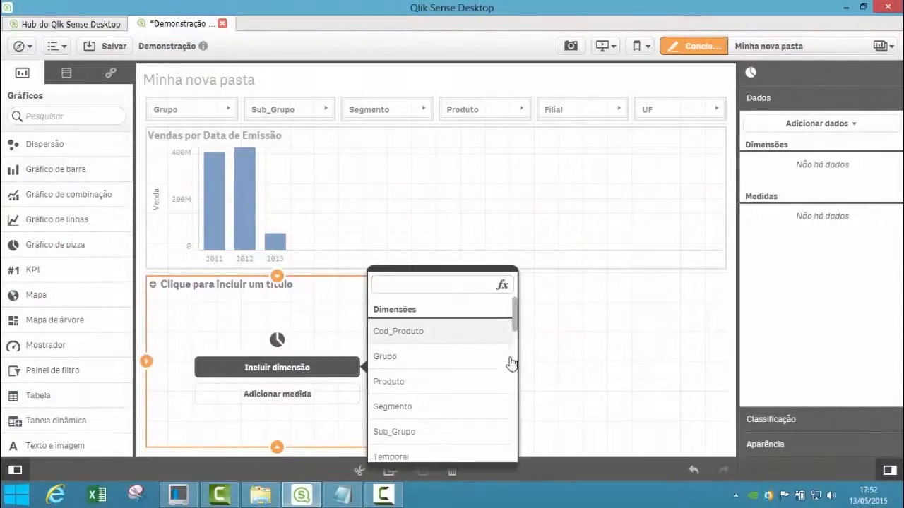
left_click(424, 286)
type("gru")
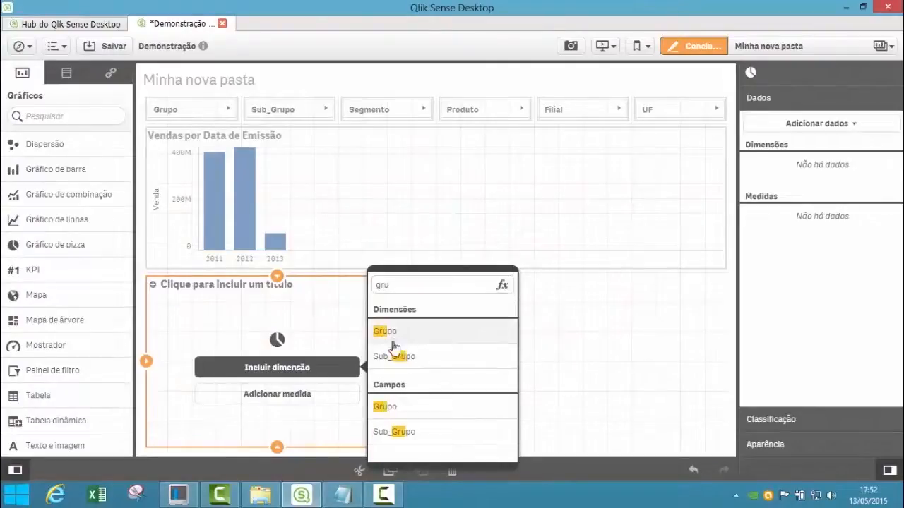
left_click(393, 332)
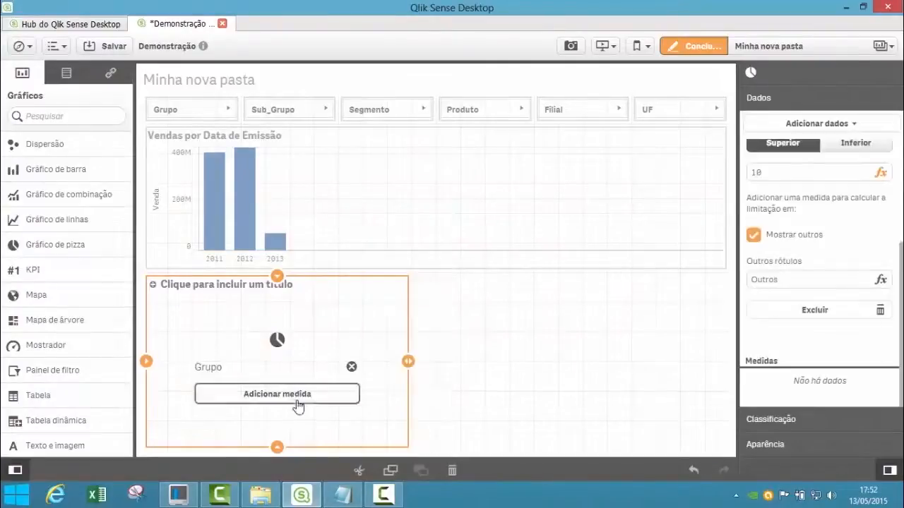
left_click(298, 407)
left_click(414, 341)
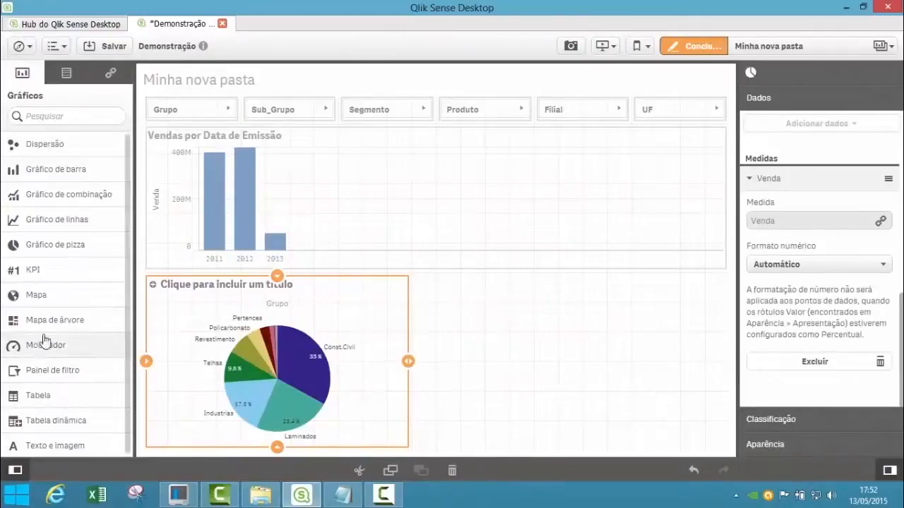
Place a treemap in the free space beside the pie chart with the Sub_Grupo master dimension and the Venda measure
left_click_drag(89, 324, 581, 364)
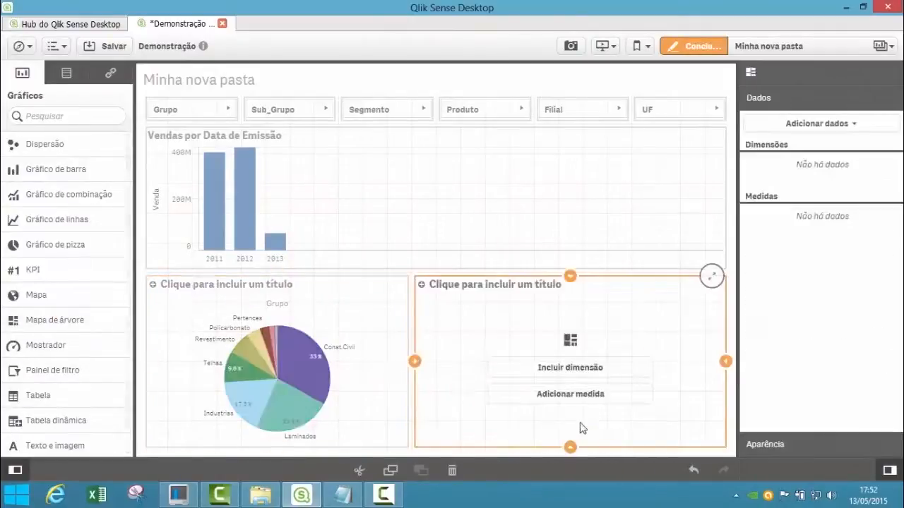
left_click(557, 368)
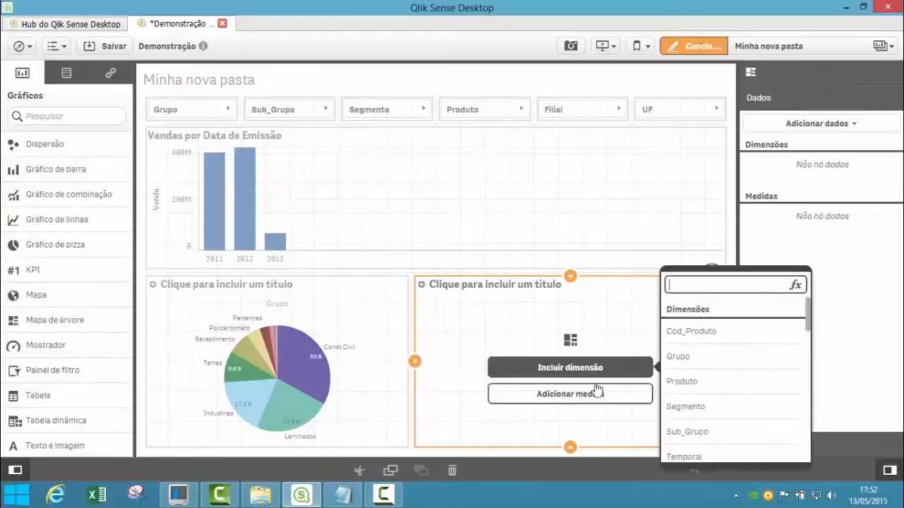
type("sub")
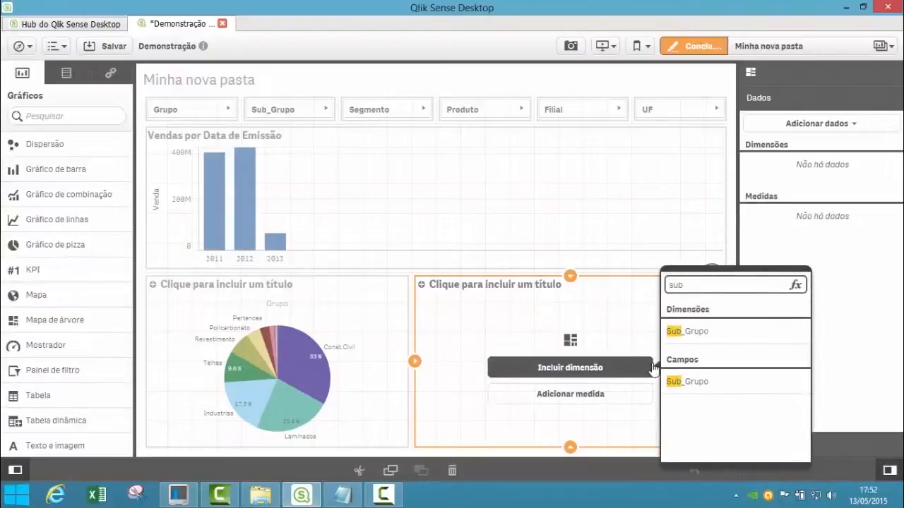
left_click(689, 332)
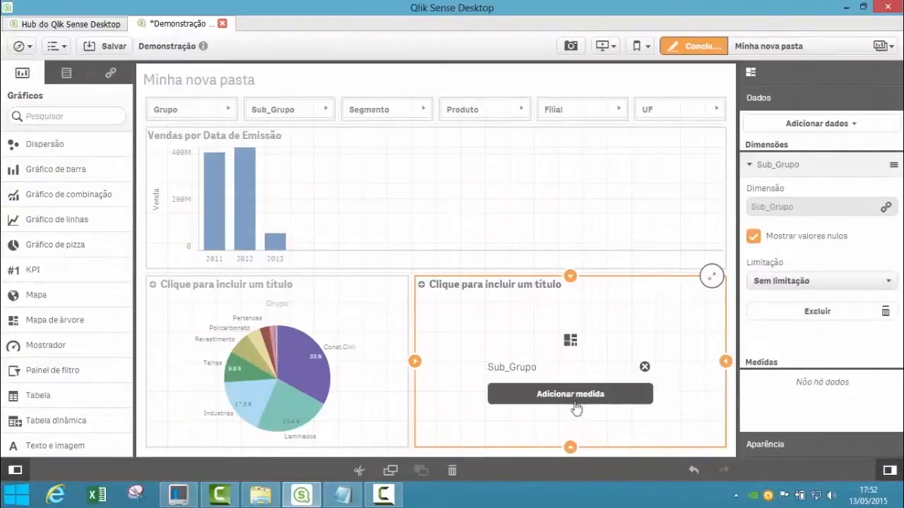
left_click(575, 399)
left_click(676, 338)
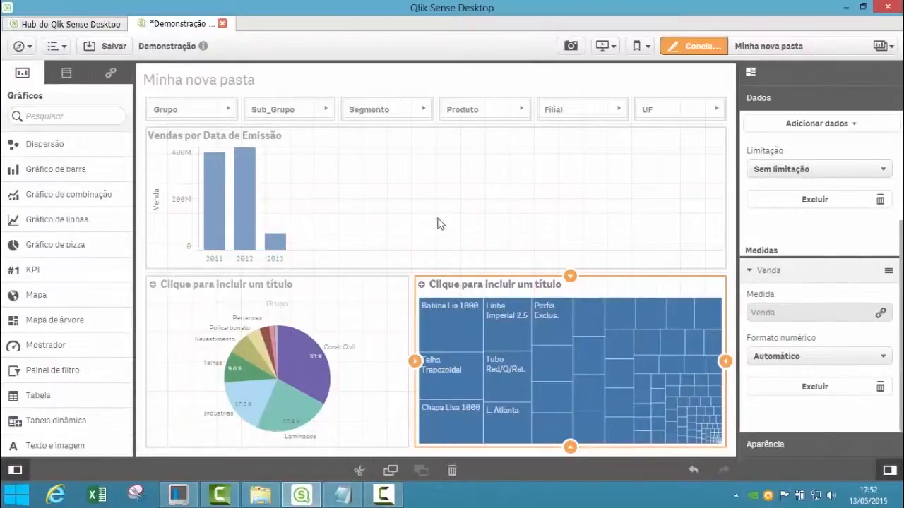
Select each chart in turn and look through the treemap's dimension, limitation and number format settings
left_click(358, 359)
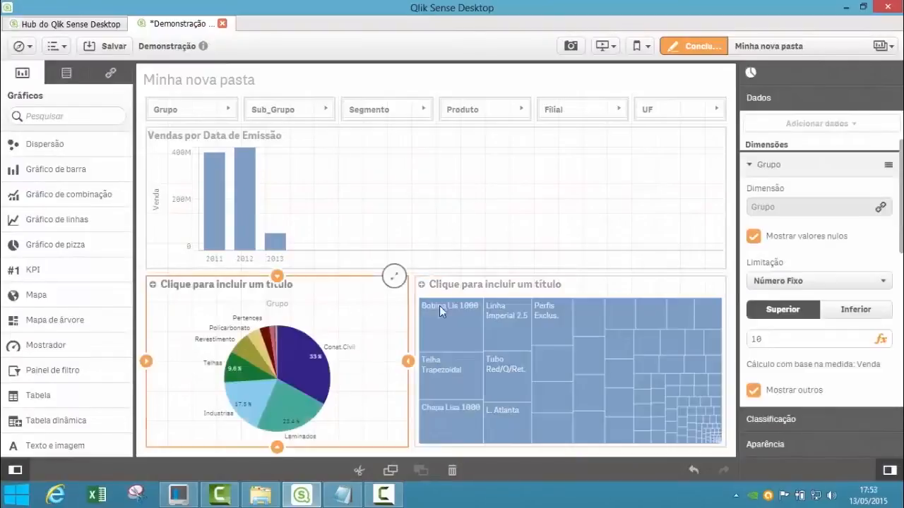
left_click(427, 229)
left_click(611, 384)
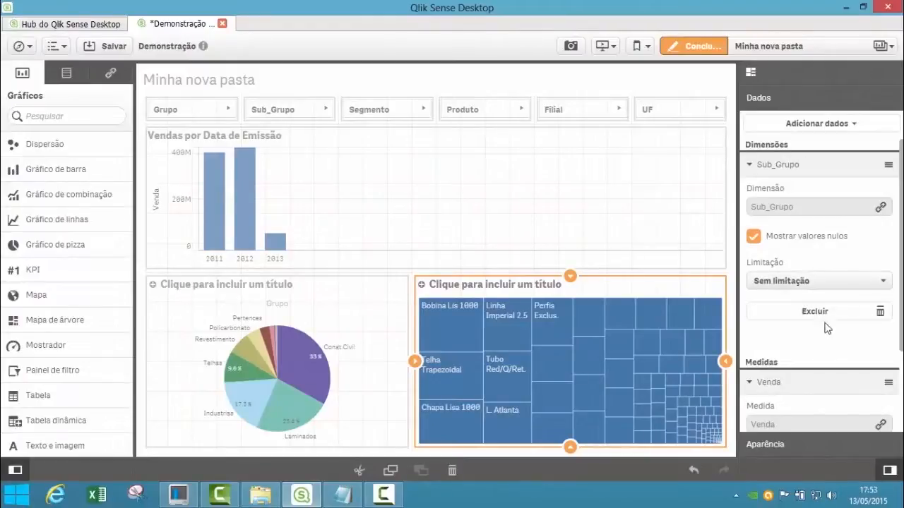
scroll(827, 328, "down", 3)
scroll(823, 356, "up", 3)
scroll(823, 356, "down", 3)
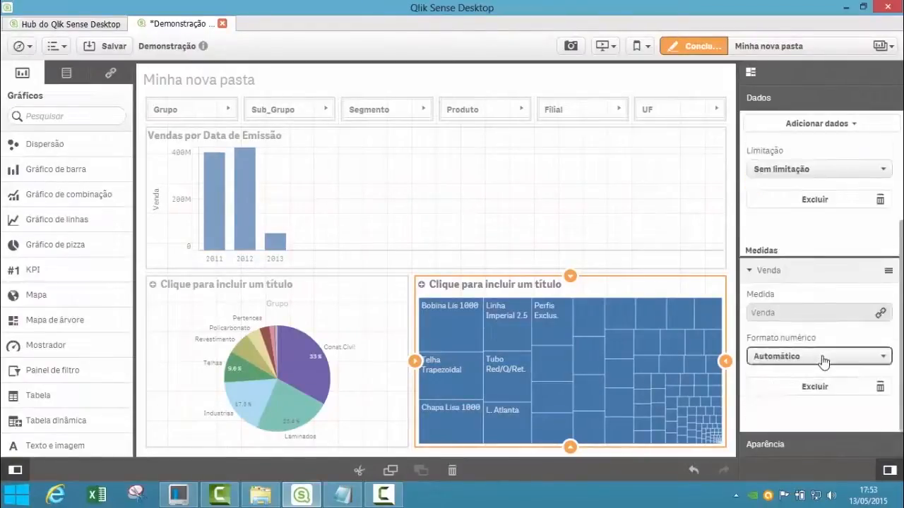
scroll(824, 361, "up", 2)
scroll(823, 362, "down", 2)
scroll(823, 361, "up", 2)
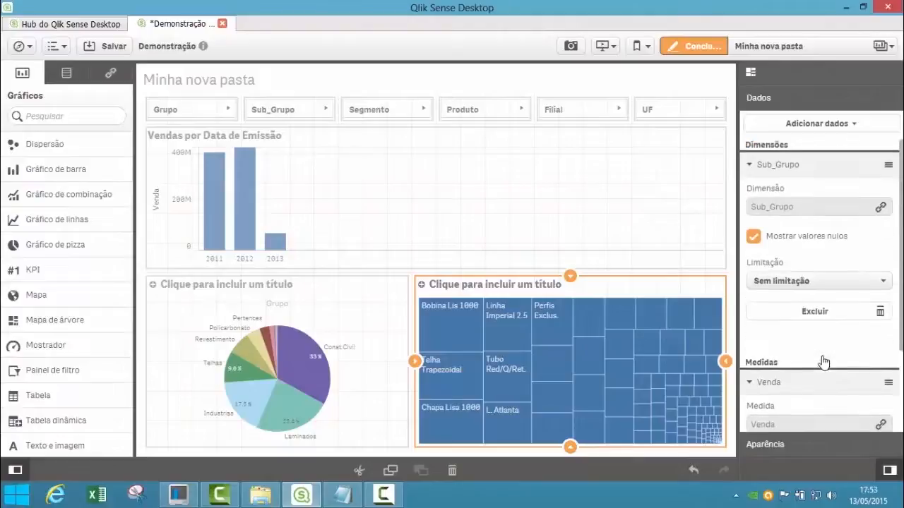
scroll(823, 363, "down", 2)
Switch the treemap's colours from automatic to custom and colour it by dimension
left_click(768, 445)
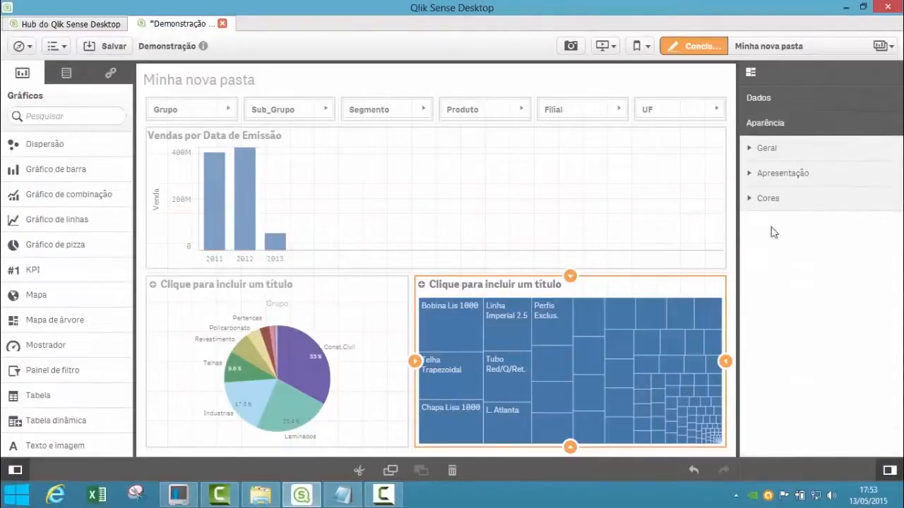
left_click(807, 198)
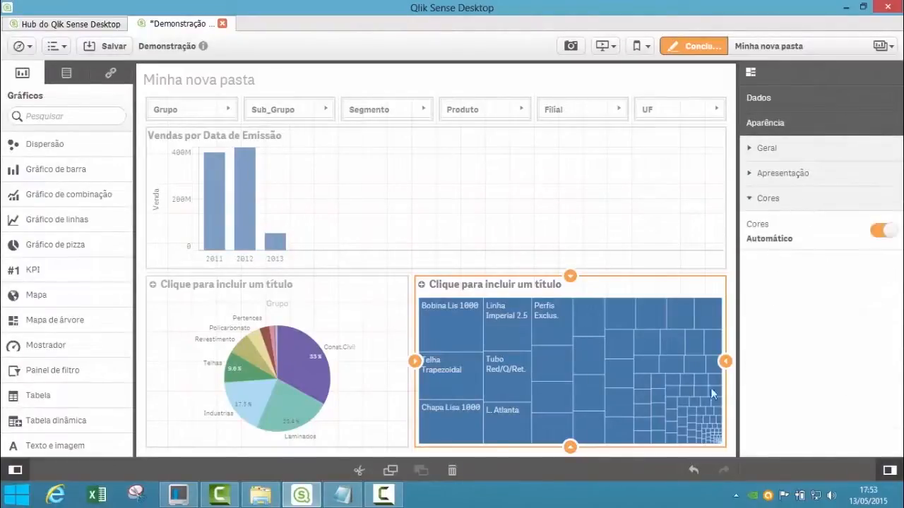
left_click(881, 231)
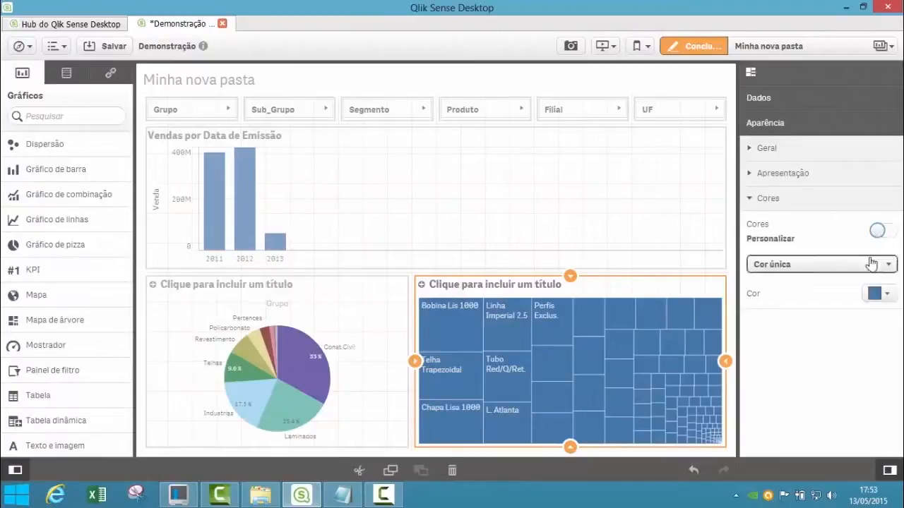
left_click(815, 272)
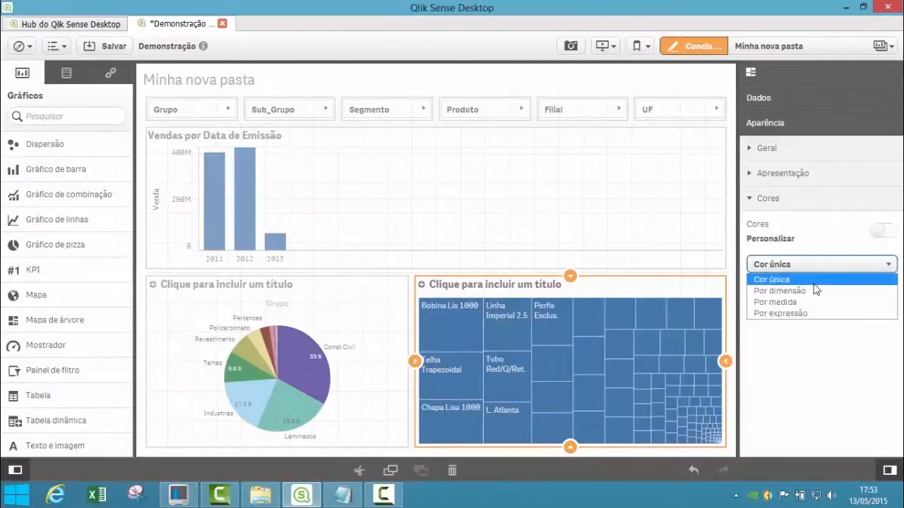
left_click(812, 300)
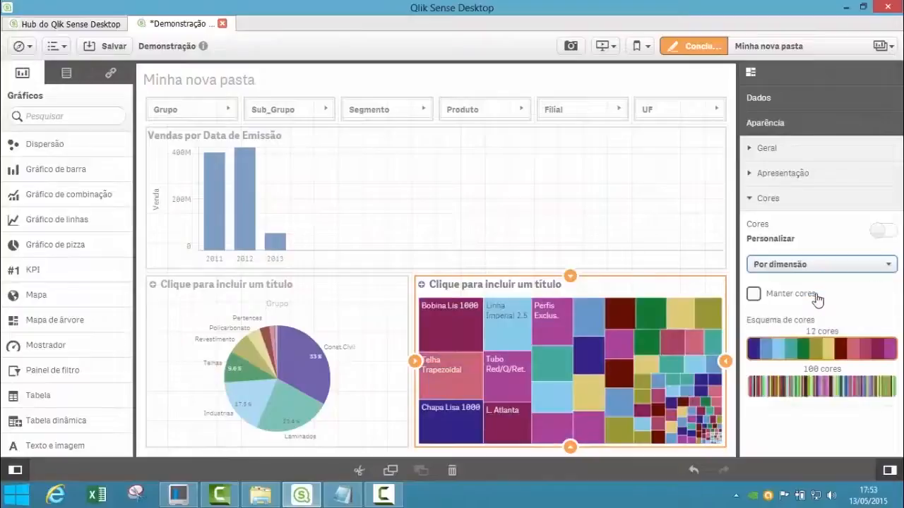
Colour the treemap by measure and finish editing the sheet
left_click(784, 269)
left_click(815, 303)
left_click(801, 268)
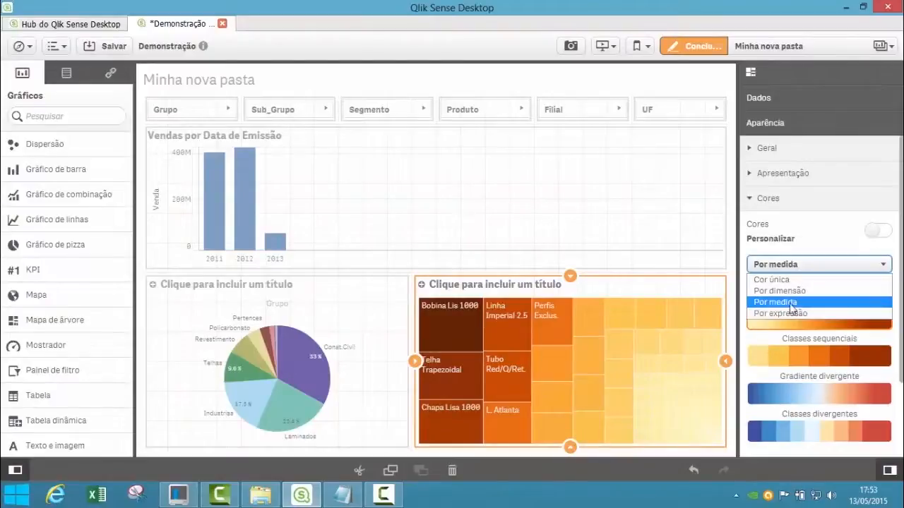
left_click(792, 303)
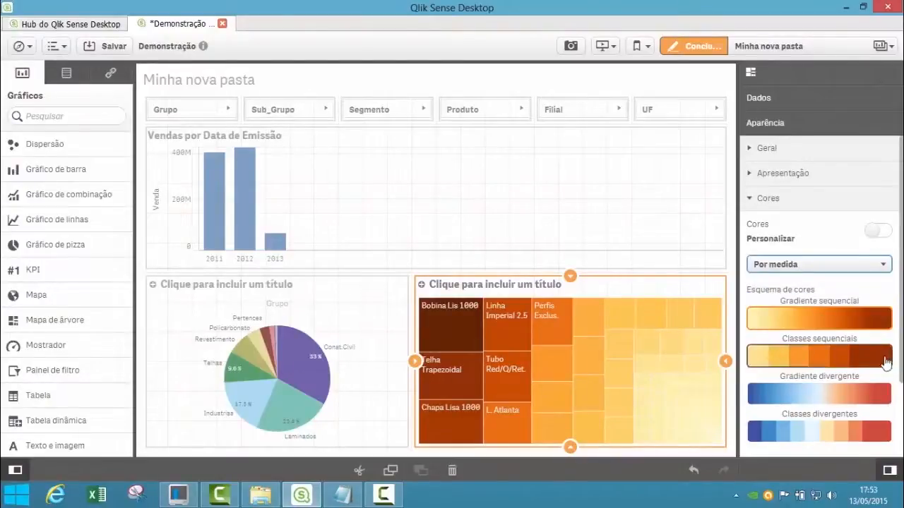
left_click_drag(901, 351, 900, 407)
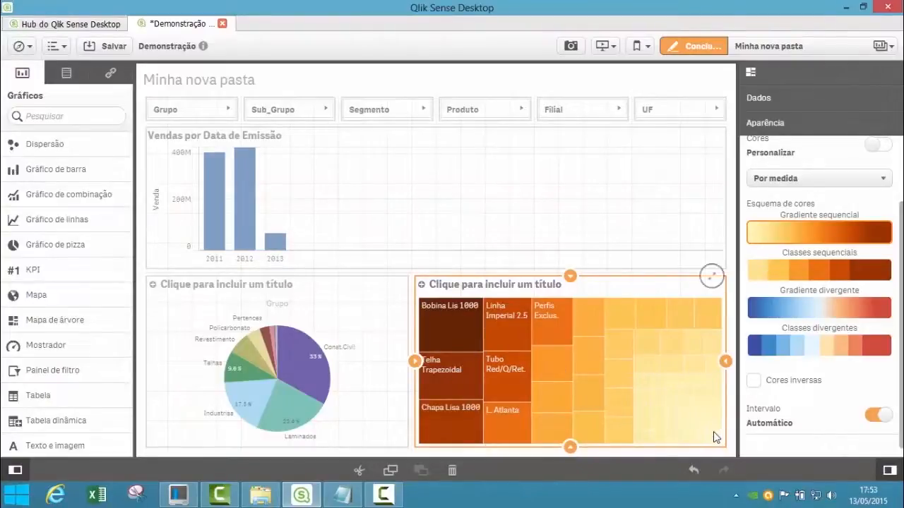
left_click(693, 46)
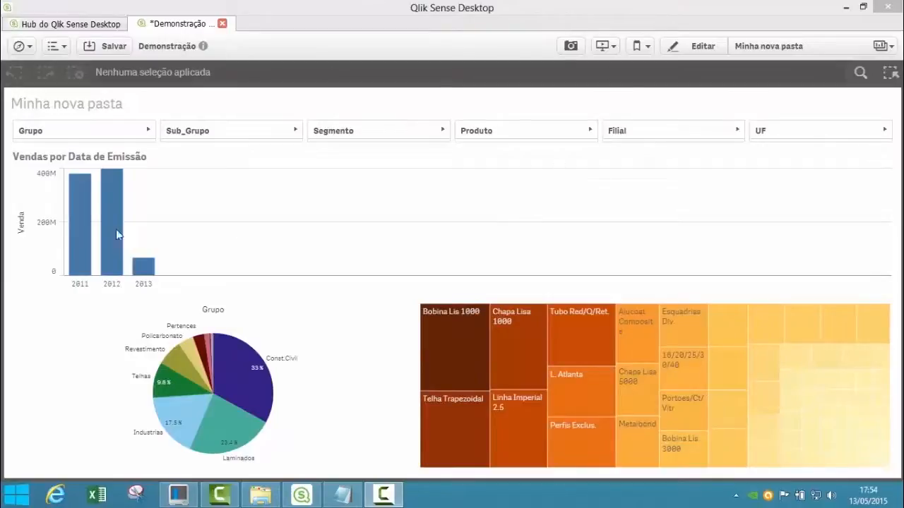
Try different combinations of the years 2011, 2012 and 2013 as selections in the sales bar chart
left_click(110, 247)
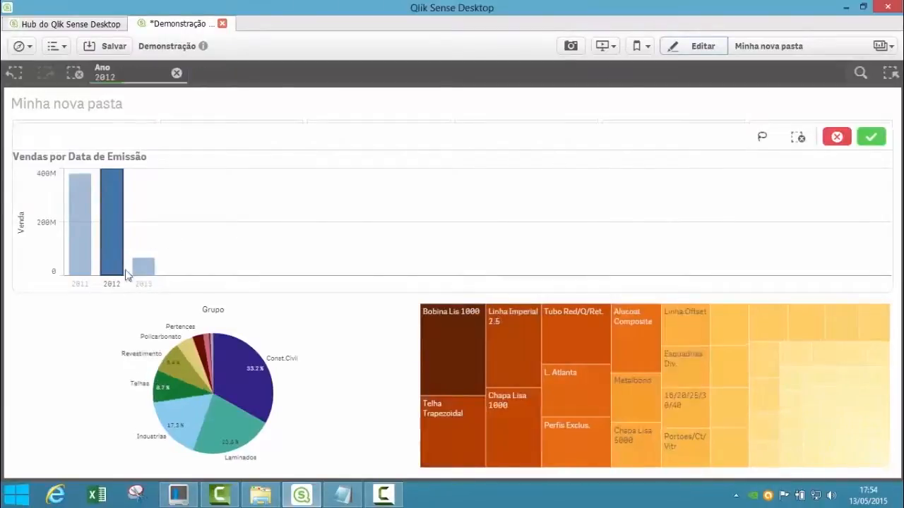
left_click(145, 271)
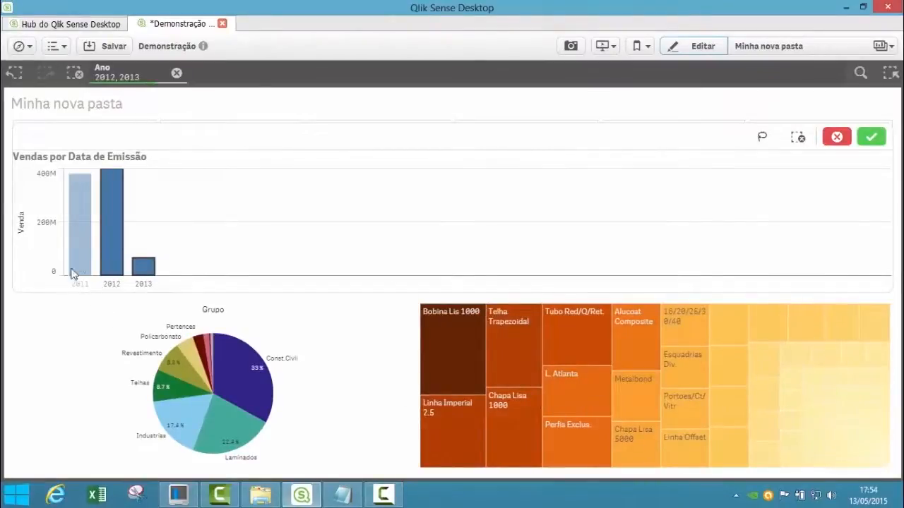
left_click(81, 257)
left_click(116, 259)
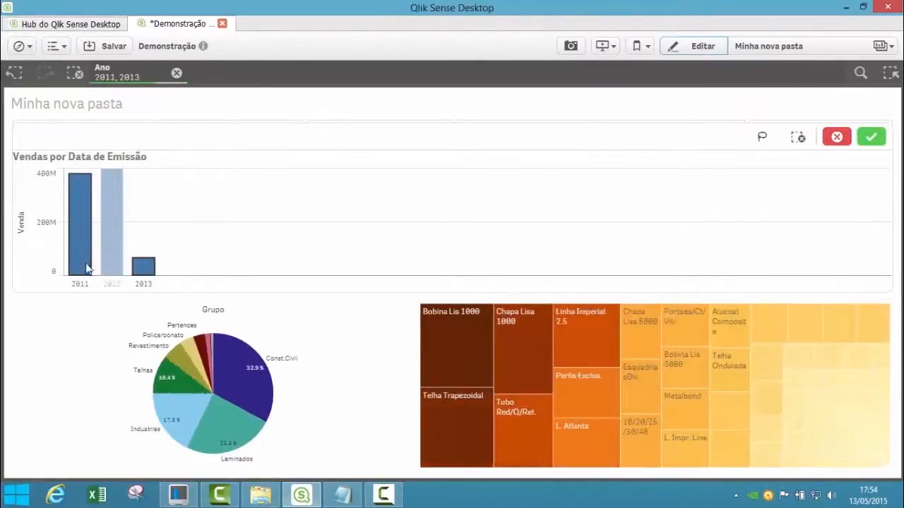
left_click(86, 268)
left_click(141, 267)
Drill the sales bar chart down to the year 2012 and the month mai, accepting each selection
left_click(111, 259)
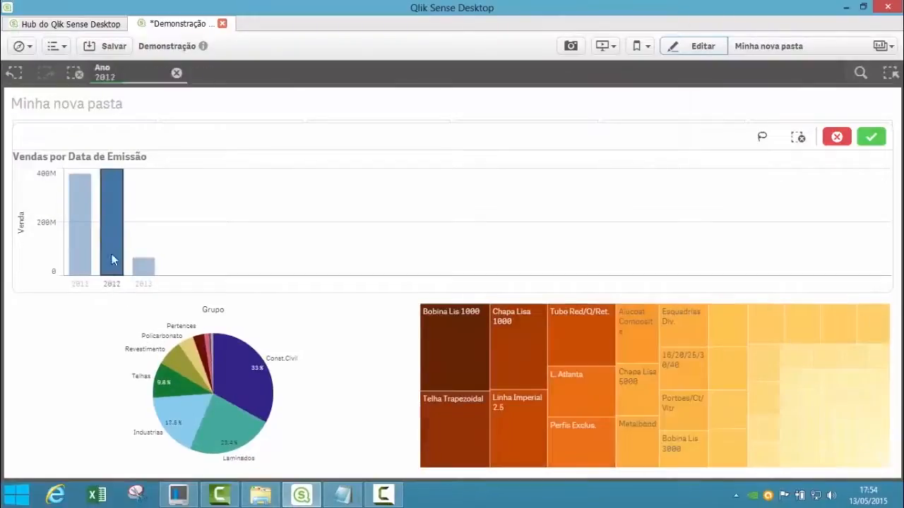
mouse_move(116, 274)
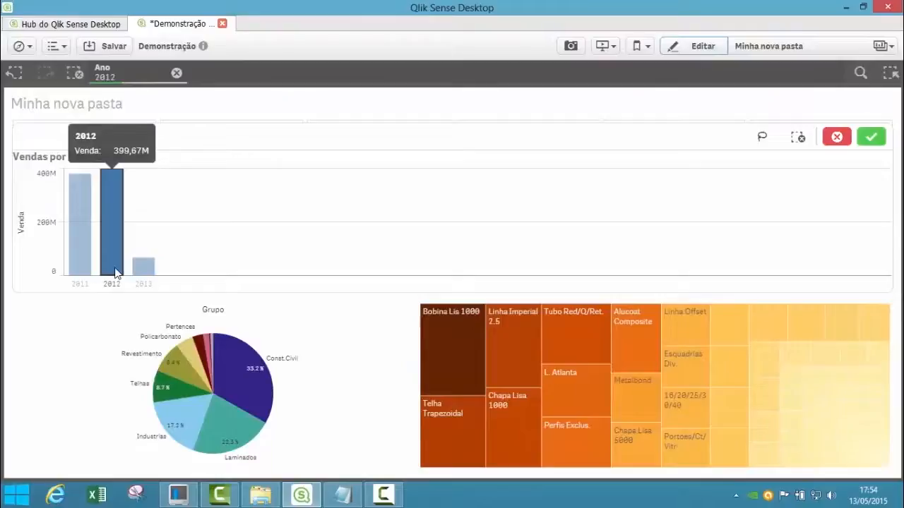
left_click(872, 141)
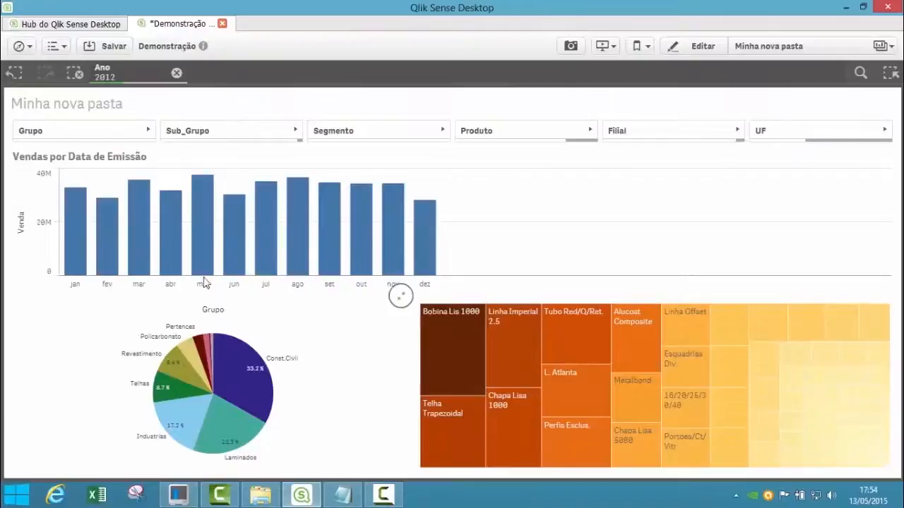
left_click(204, 239)
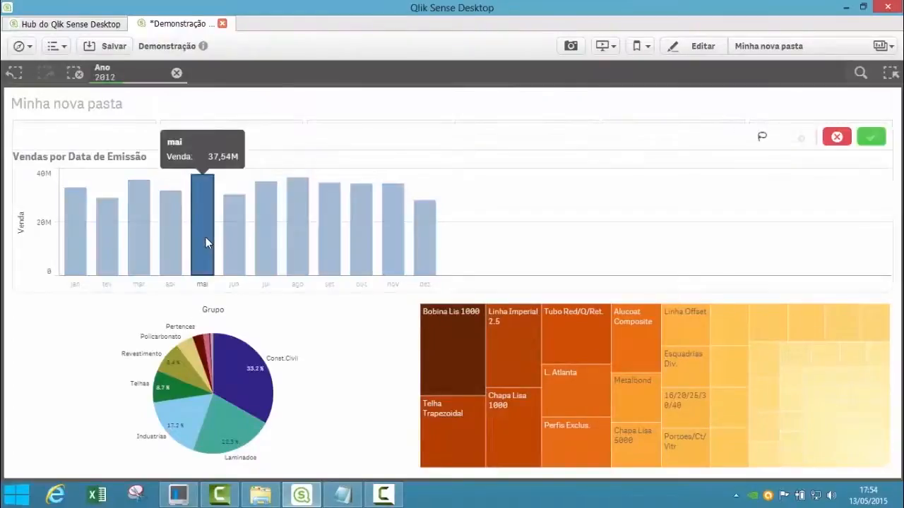
left_click(871, 137)
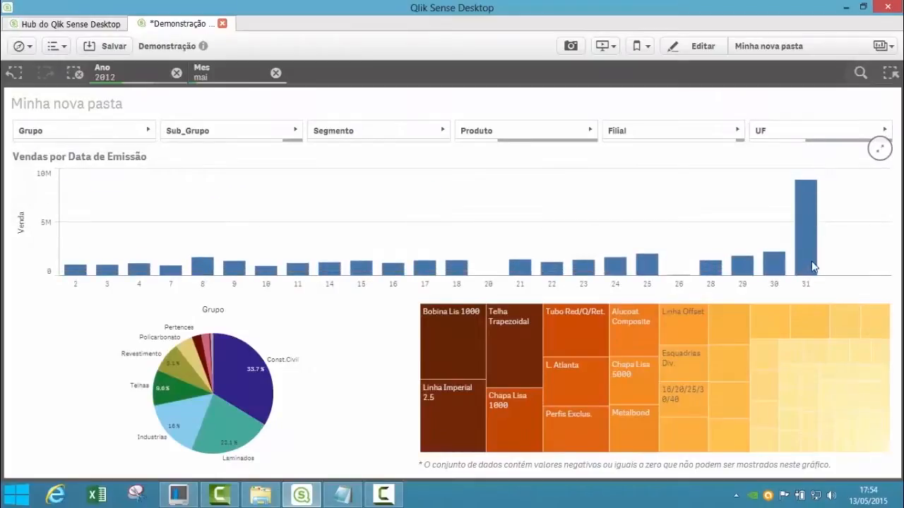
mouse_move(814, 253)
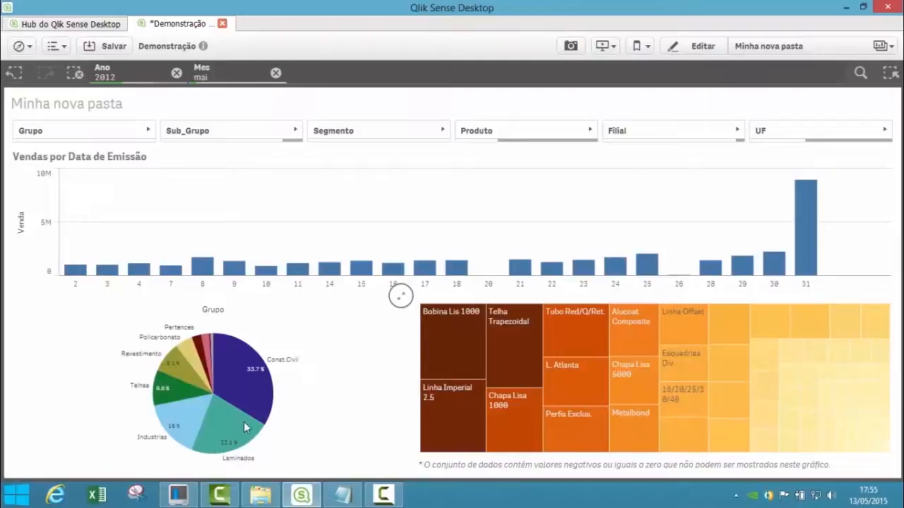
Rotate the Grupo pie chart through full turns to view its slices and labels from different angles
scroll(214, 404, "down", 8)
scroll(213, 404, "down", 15)
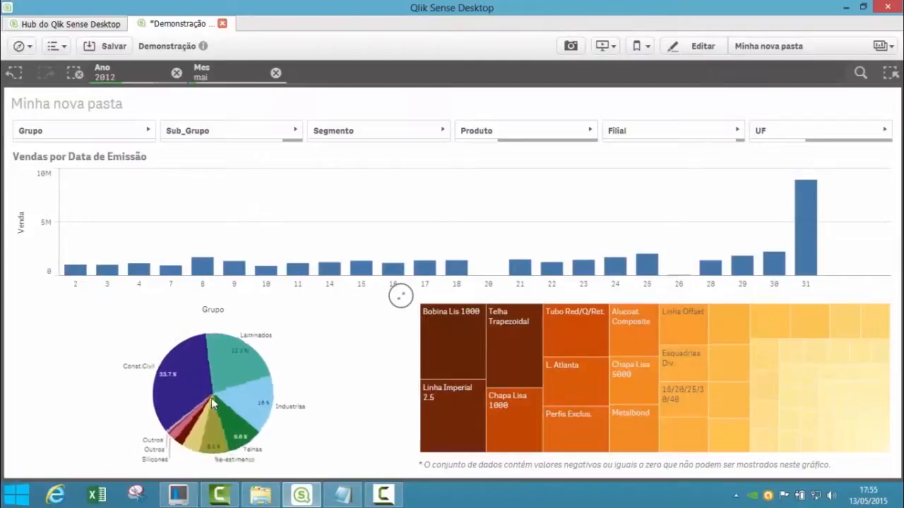
scroll(211, 398, "down", 15)
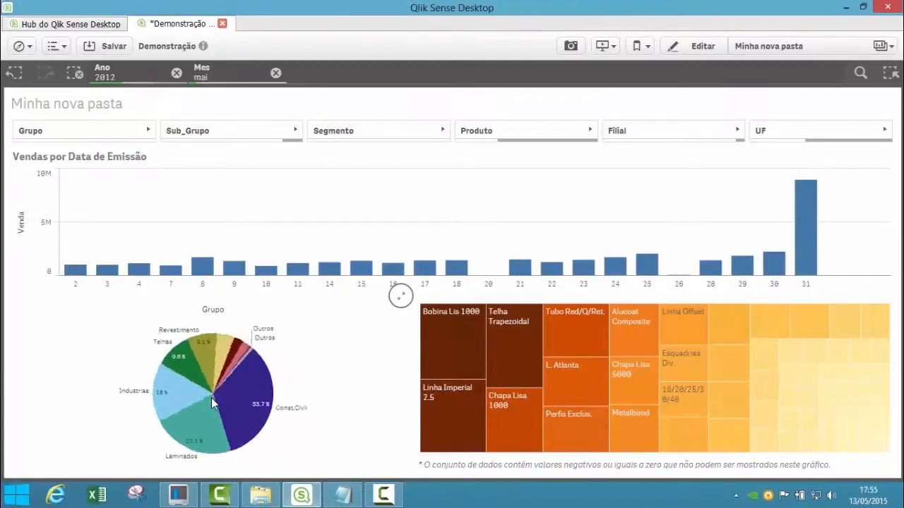
scroll(209, 399, "down", 15)
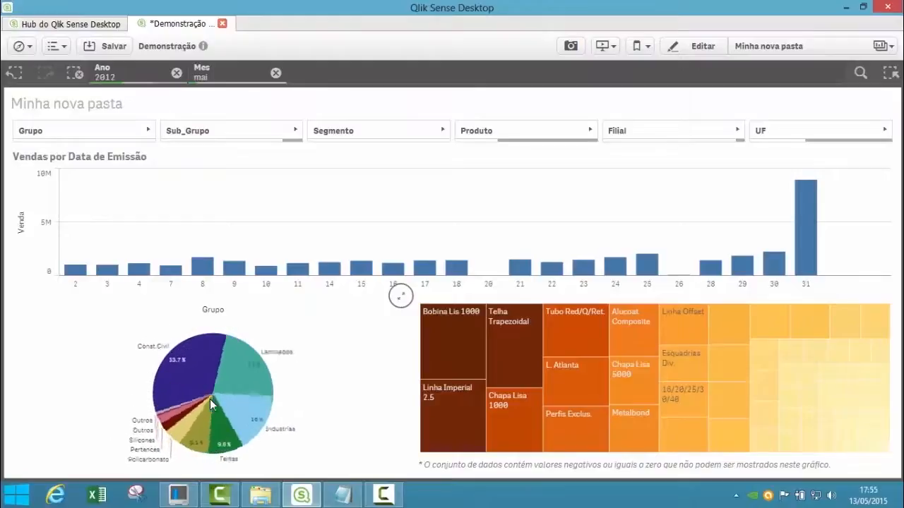
scroll(210, 399, "down", 15)
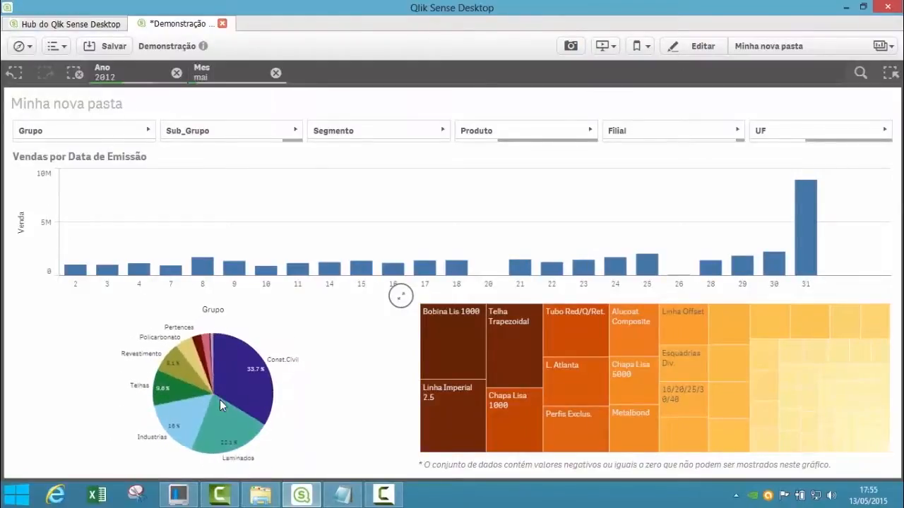
scroll(228, 416, "down", 3)
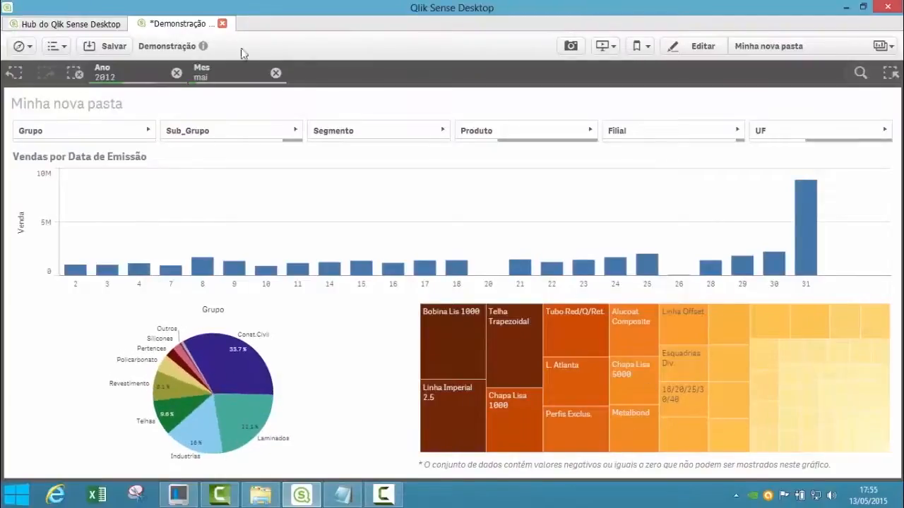
Filter by Bobina Lis 1000, Linha Imperial 2.5, Chapa Lisa 1000, Telha Trapezoidal, Tubo Red/Q/Ret. and L. Atlanta in the treemap
left_click(442, 350)
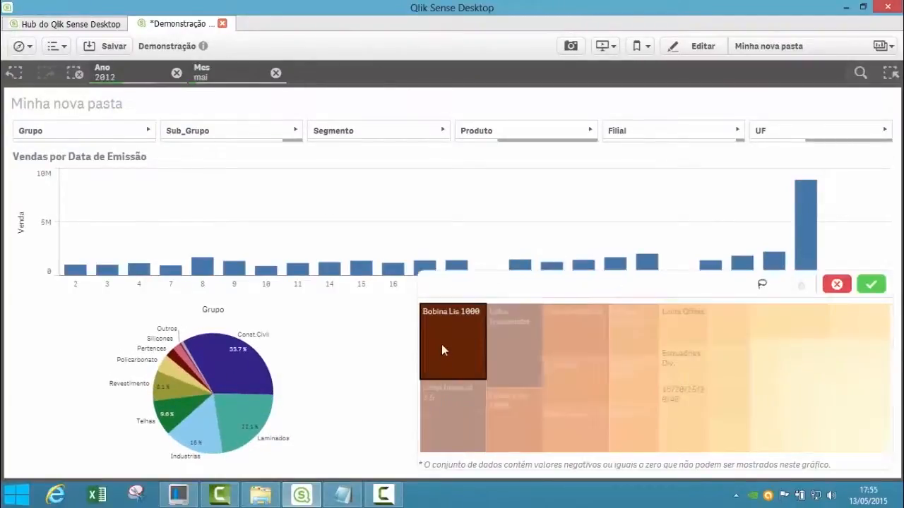
left_click(450, 415)
left_click(510, 415)
left_click(519, 351)
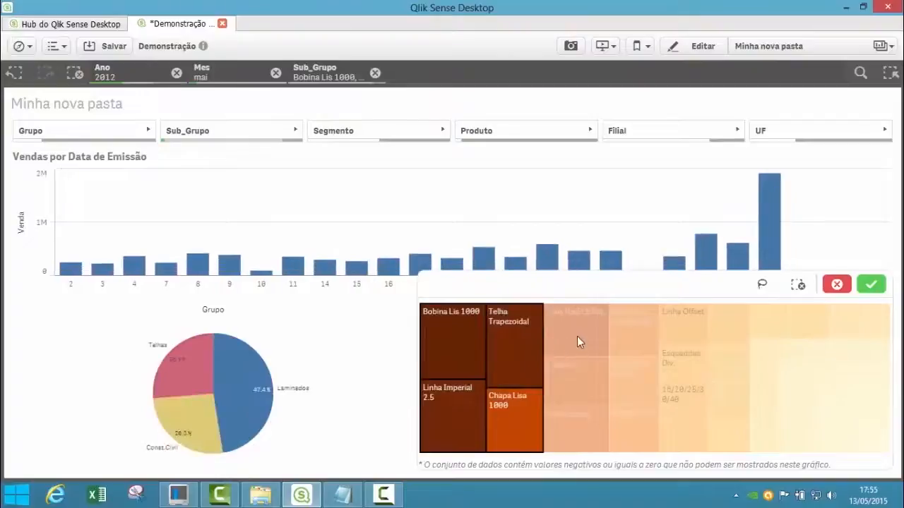
left_click(577, 340)
left_click(575, 385)
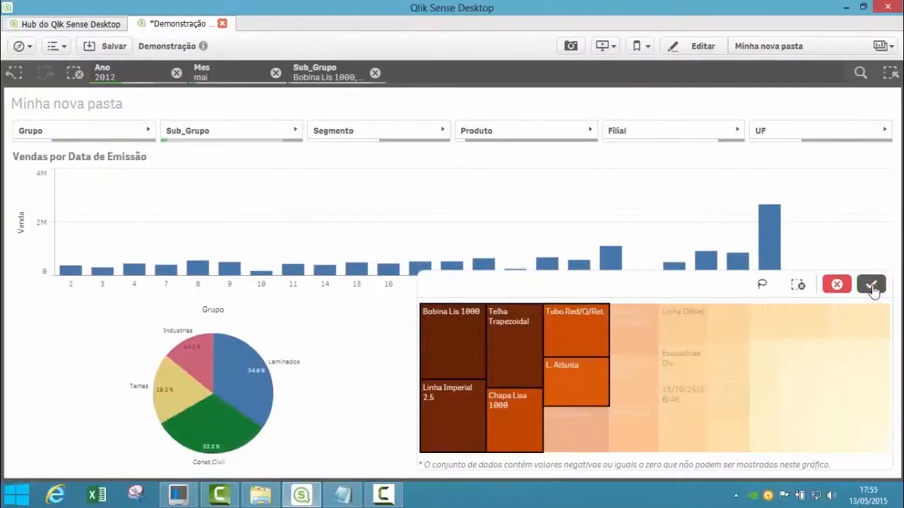
left_click(871, 285)
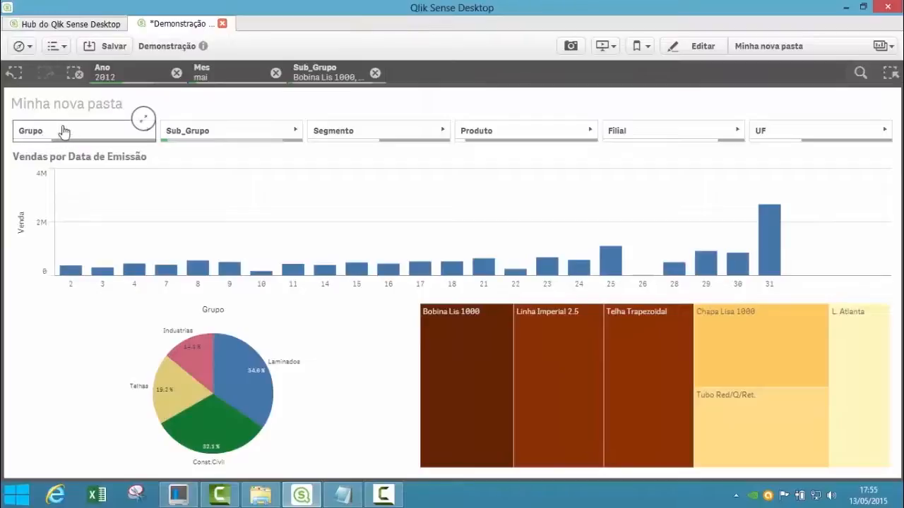
Look through the Grupo filter's values, search them for "ind" and leave the filter without selecting anything
left_click(97, 138)
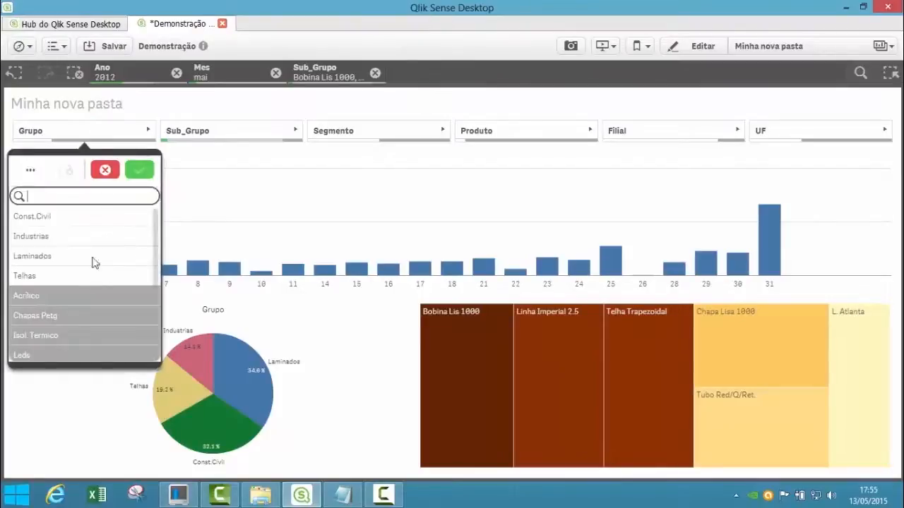
left_click_drag(156, 266, 151, 199)
type("ind")
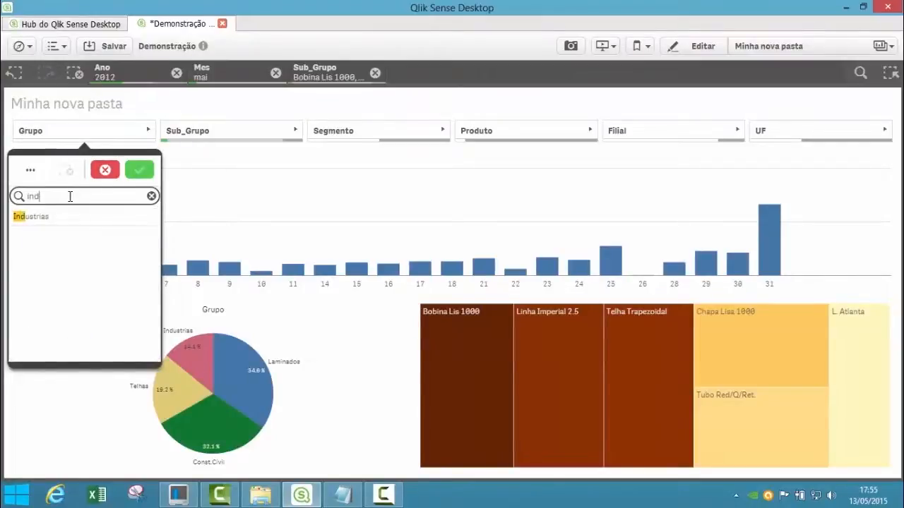
left_click(151, 195)
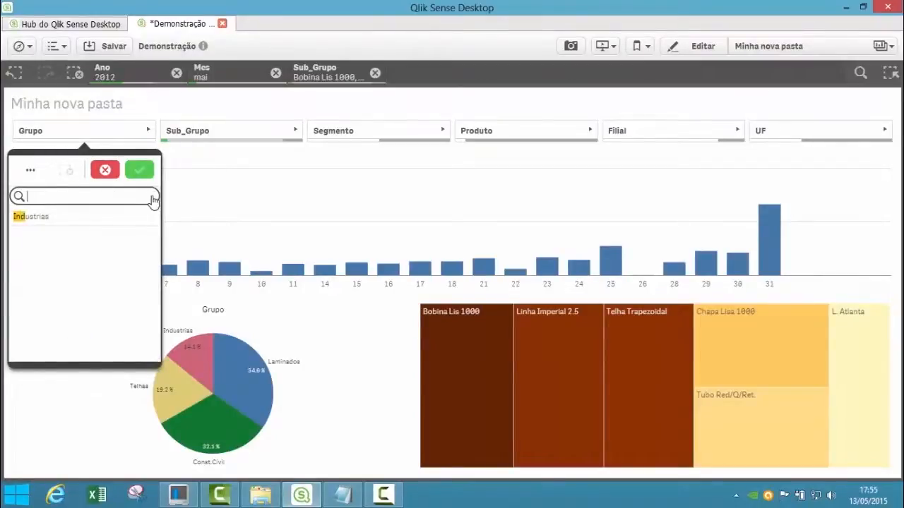
left_click(358, 110)
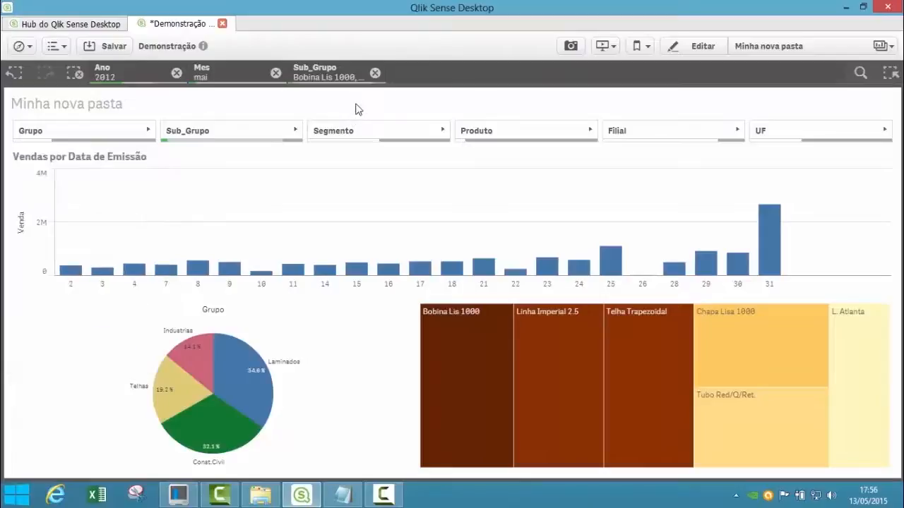
Open the selections overview, include all fields and look through the app's dimensions and their associated values
left_click(890, 75)
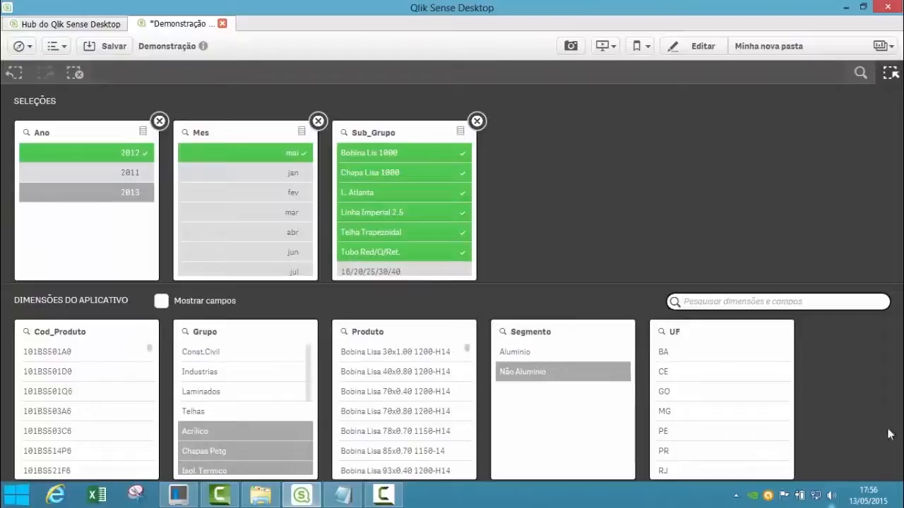
left_click(162, 302)
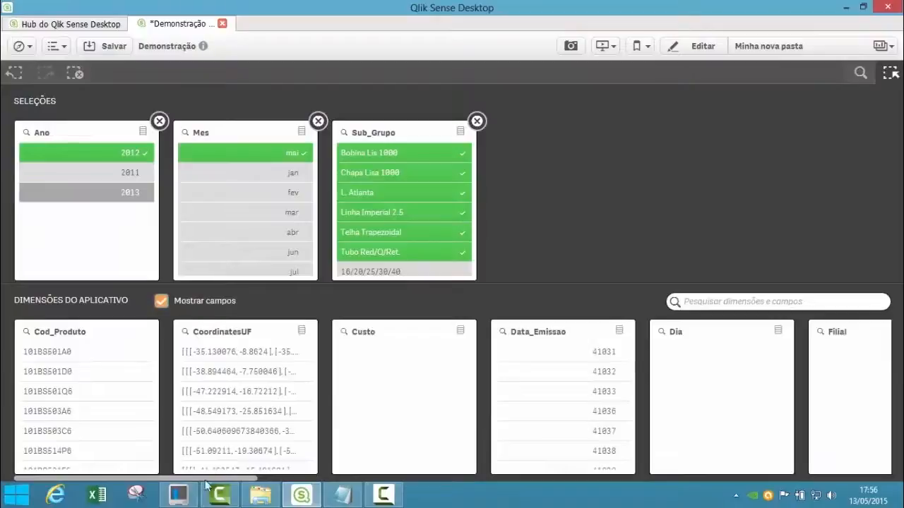
left_click_drag(195, 482, 473, 497)
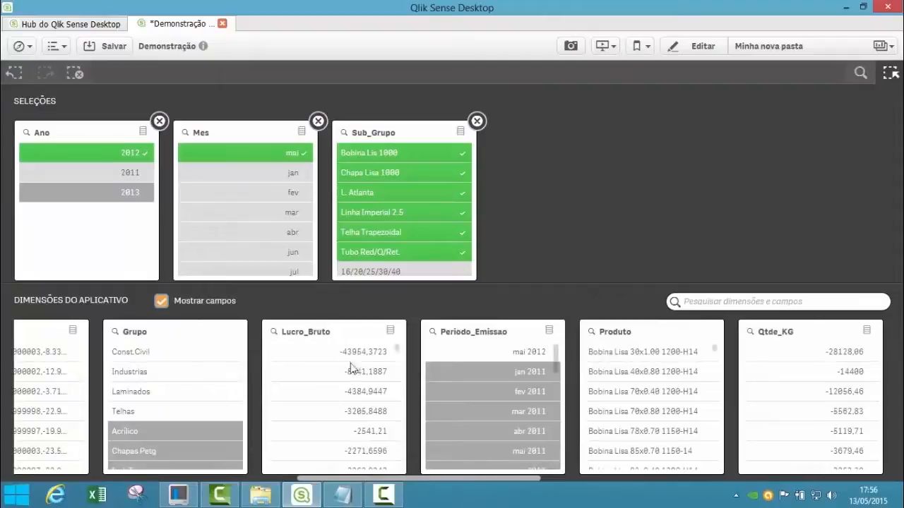
left_click_drag(468, 476, 263, 481)
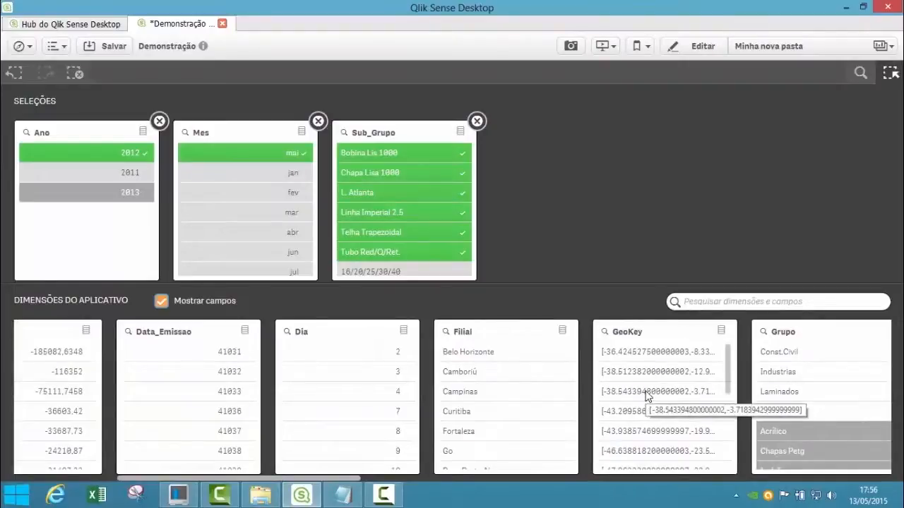
left_click(39, 480)
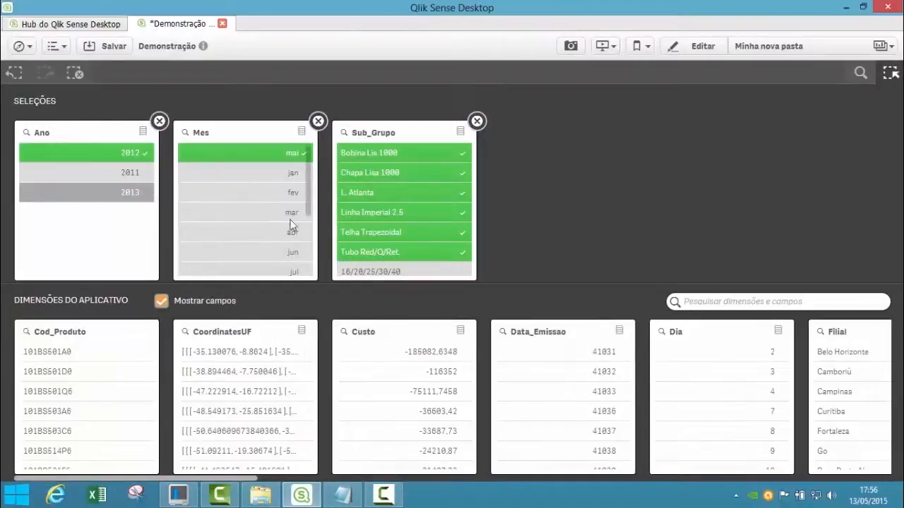
Search the whole app for "fev", examine the suggestions and matching fields, and clear the search
left_click(862, 73)
type("fev")
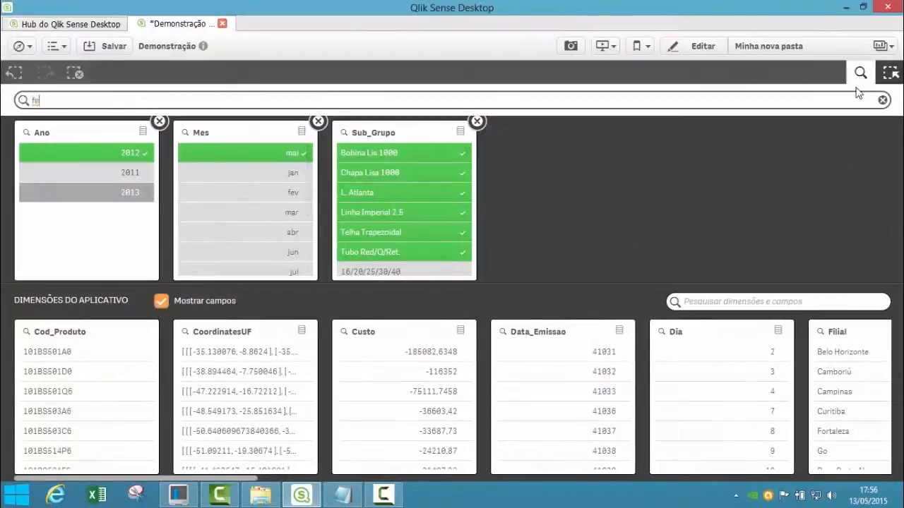
left_click(122, 101)
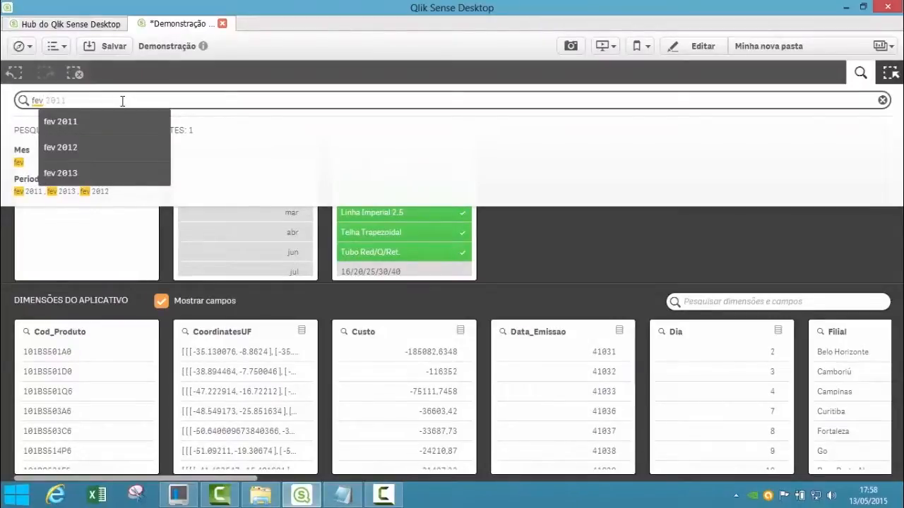
key("Escape")
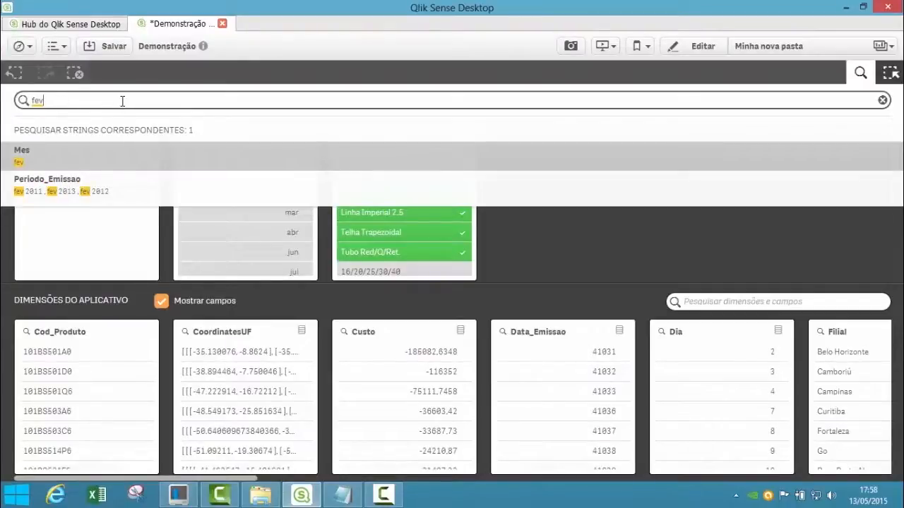
left_click(123, 101)
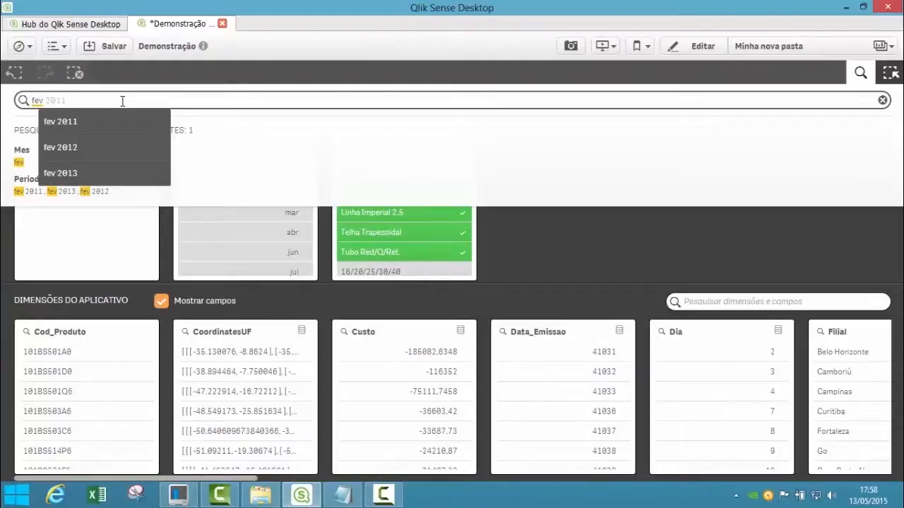
key("Escape")
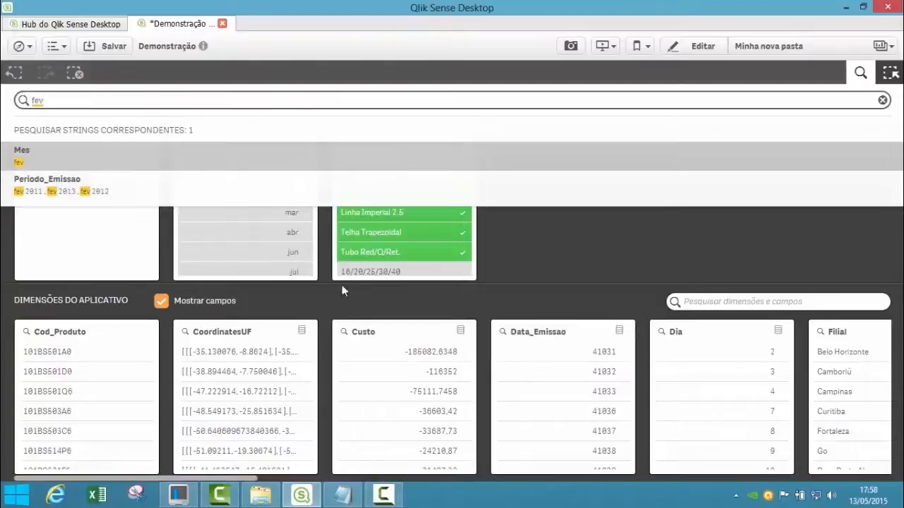
left_click(883, 101)
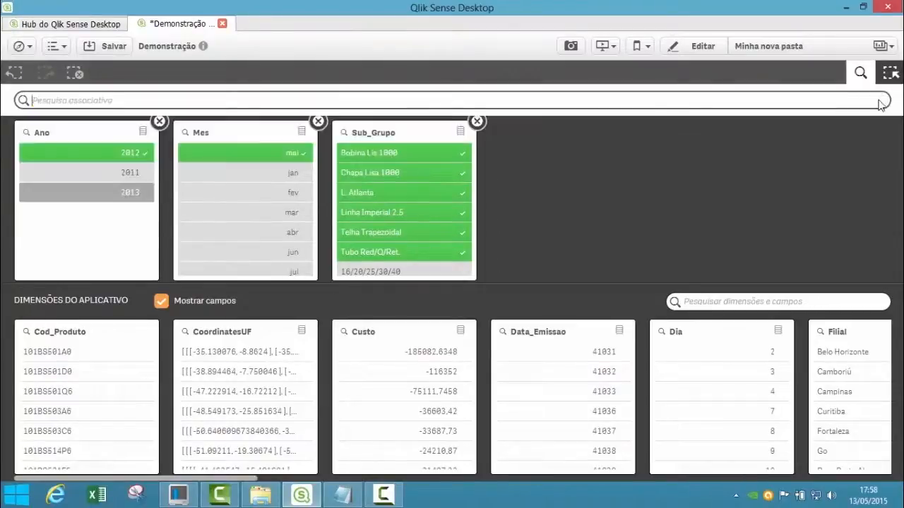
Return from the selections overview to the sheet, close the search and activate selection in the sales bar chart
left_click(890, 74)
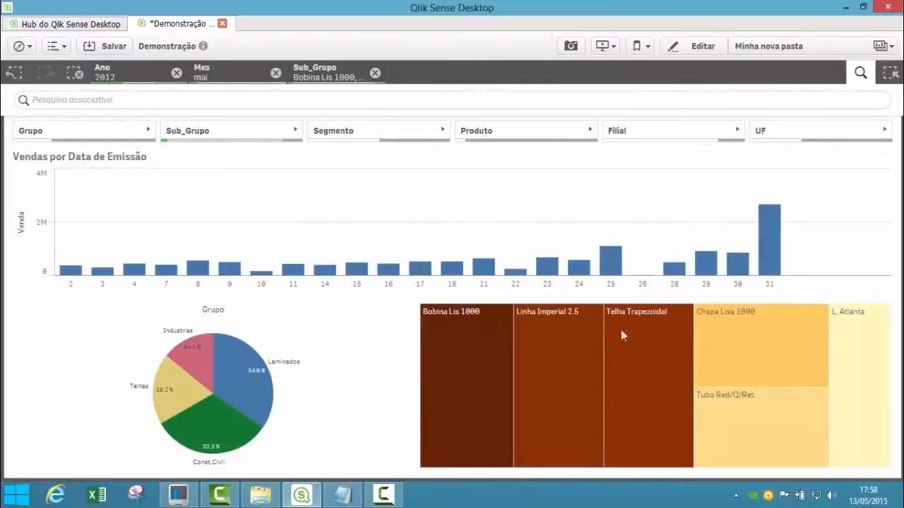
left_click(517, 196)
left_click(629, 196)
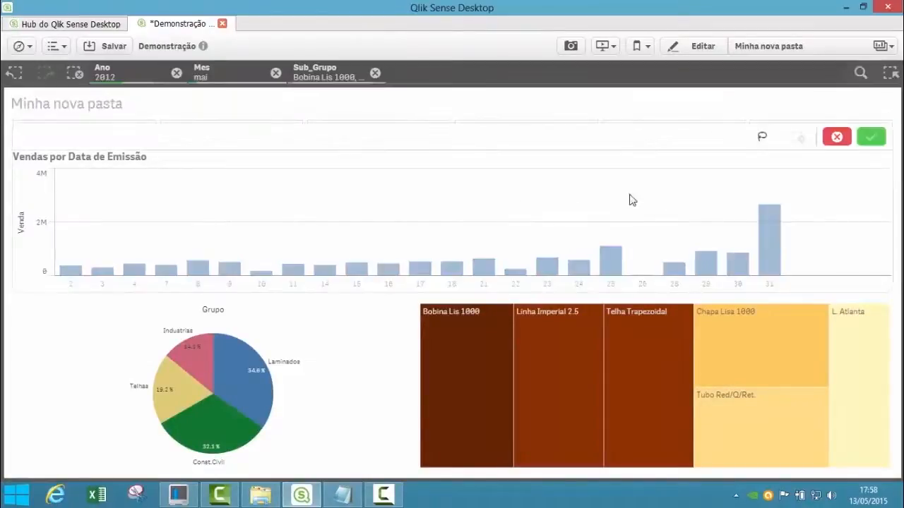
Lasso days 31, 25, 18, 14 and 4 in the sales bar chart, add day 2, and try a range selection on the Venda axis
left_click(763, 141)
mouse_move(826, 220)
left_mouse_down()
mouse_move(759, 211)
mouse_move(656, 221)
mouse_move(599, 240)
mouse_move(450, 252)
mouse_move(406, 216)
mouse_move(325, 279)
mouse_move(198, 210)
mouse_move(143, 267)
mouse_move(98, 245)
left_mouse_up()
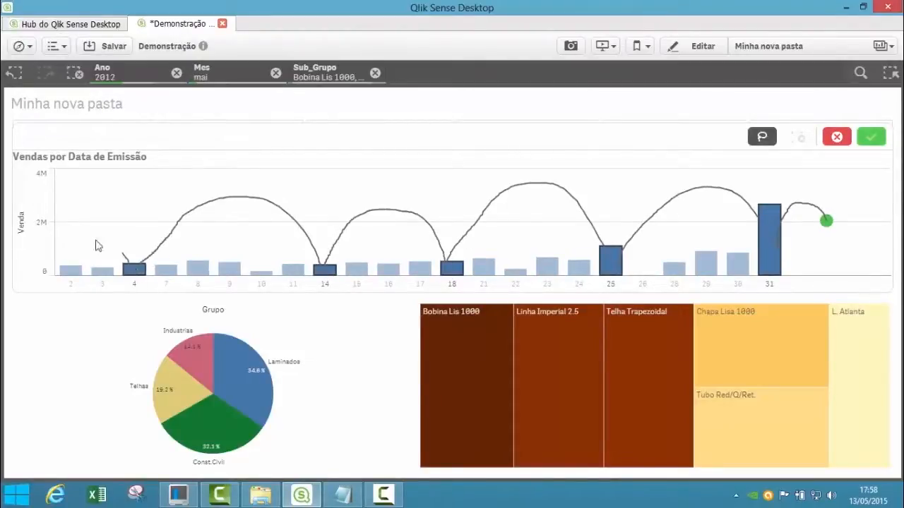
left_click_drag(74, 280, 74, 280)
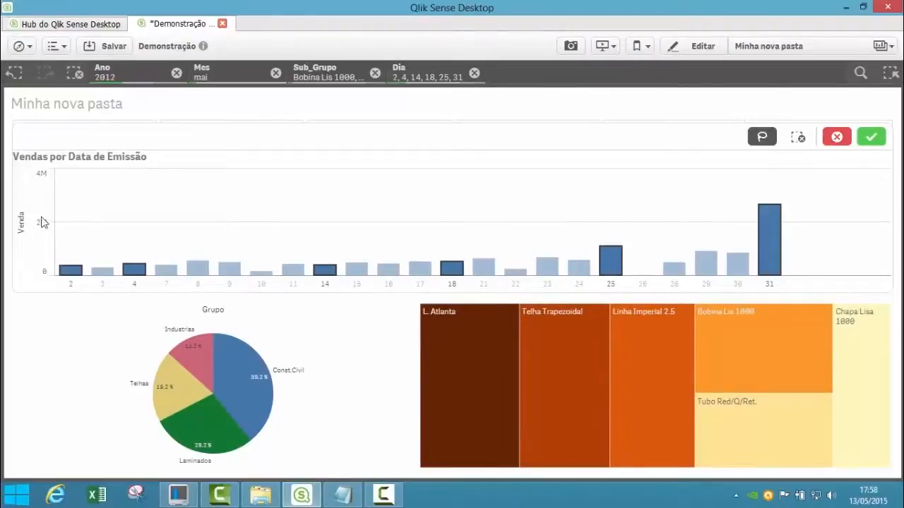
left_click_drag(42, 209, 40, 263)
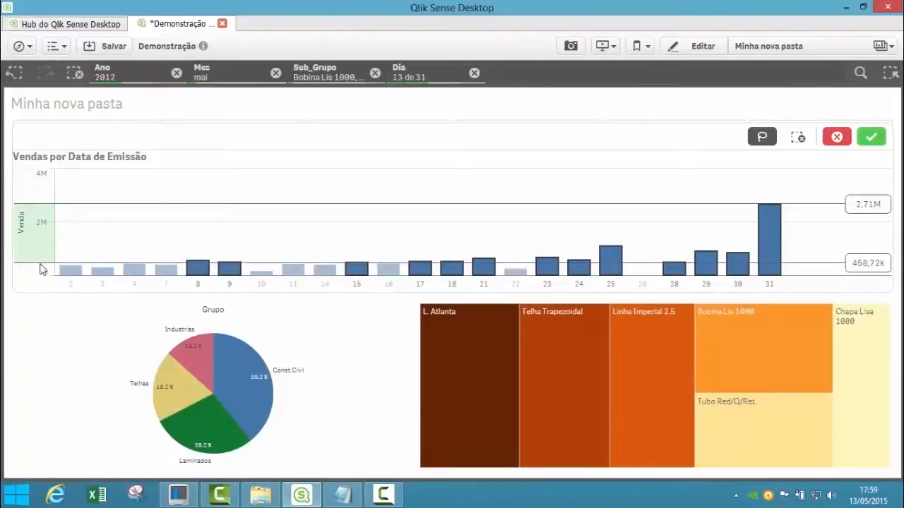
Select the day range 4 to 21 in the sales bar chart, and narrow it by a Venda value range that excludes day 10
left_click_drag(137, 290, 498, 289)
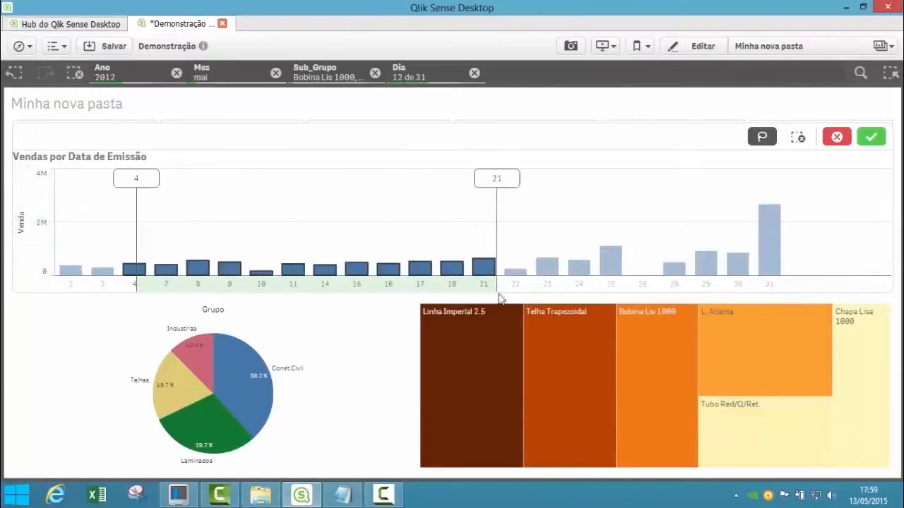
left_click(871, 137)
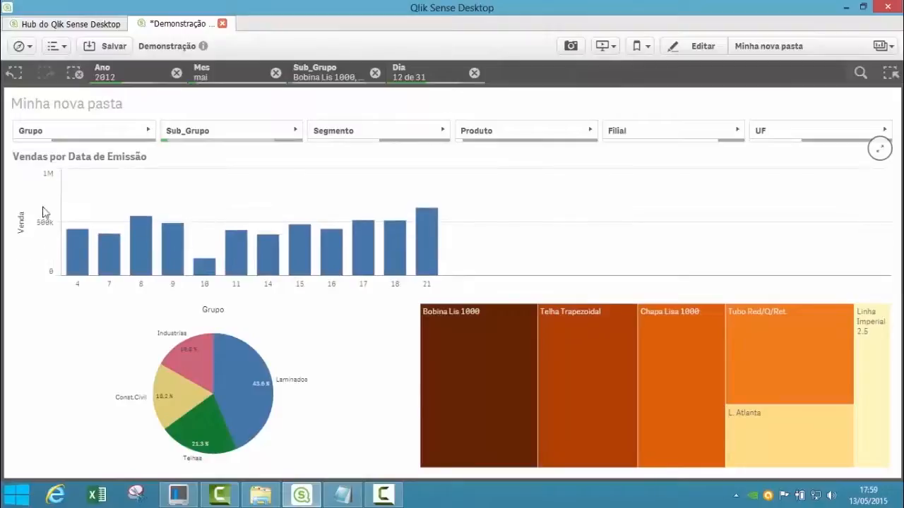
left_click_drag(45, 212, 42, 251)
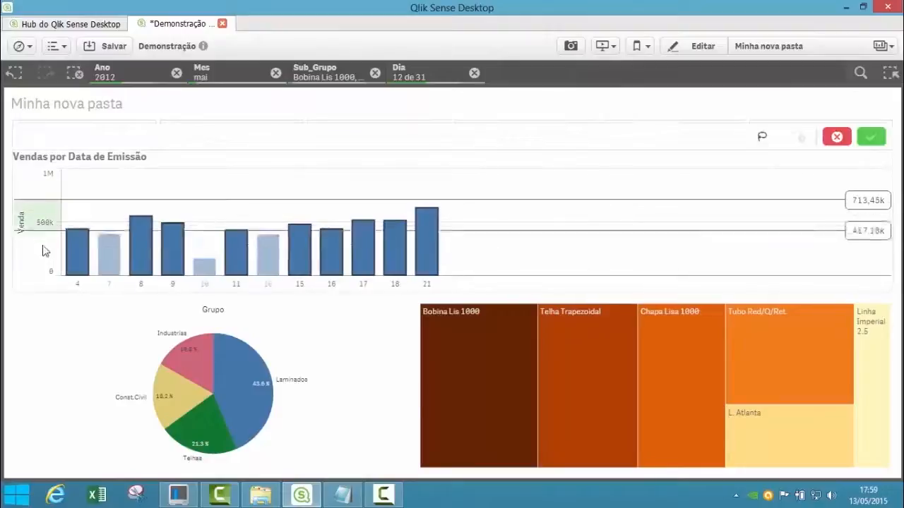
left_click(870, 136)
mouse_move(807, 344)
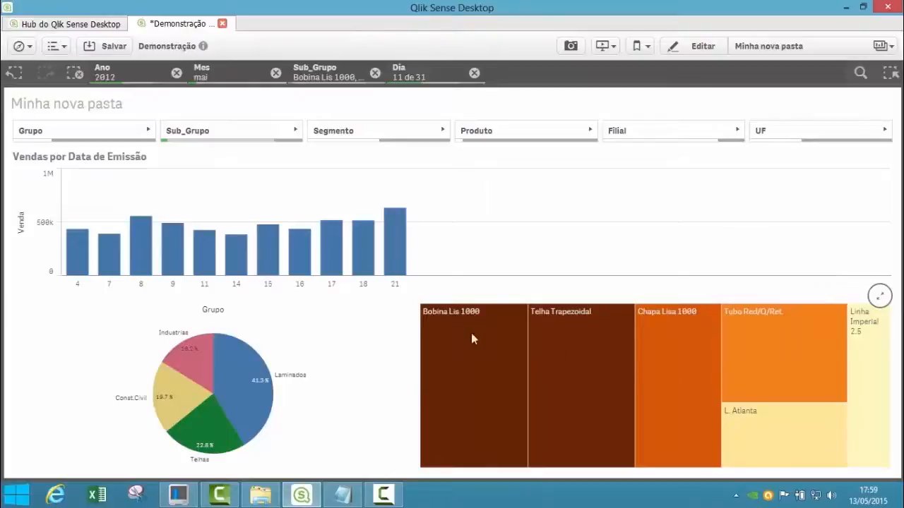
Remove the Ano and Mes selections and clear all remaining selections in the app
left_click(176, 72)
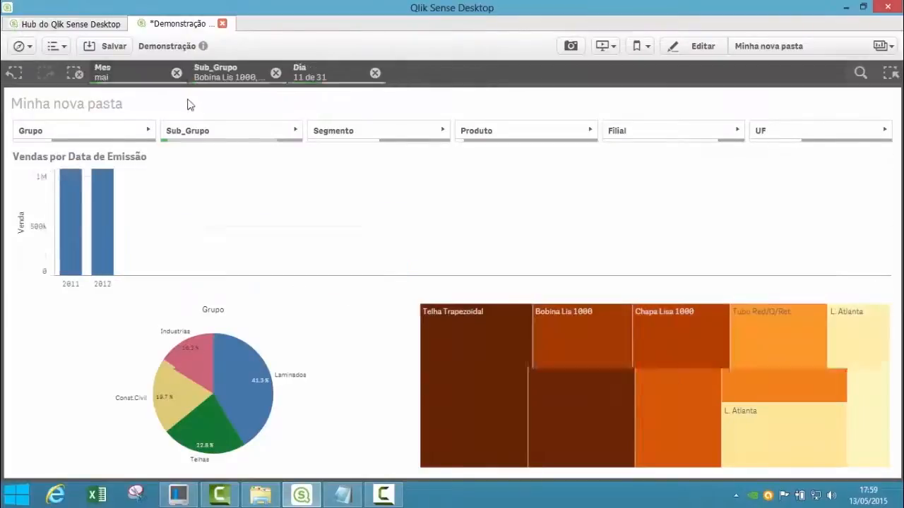
left_click(176, 74)
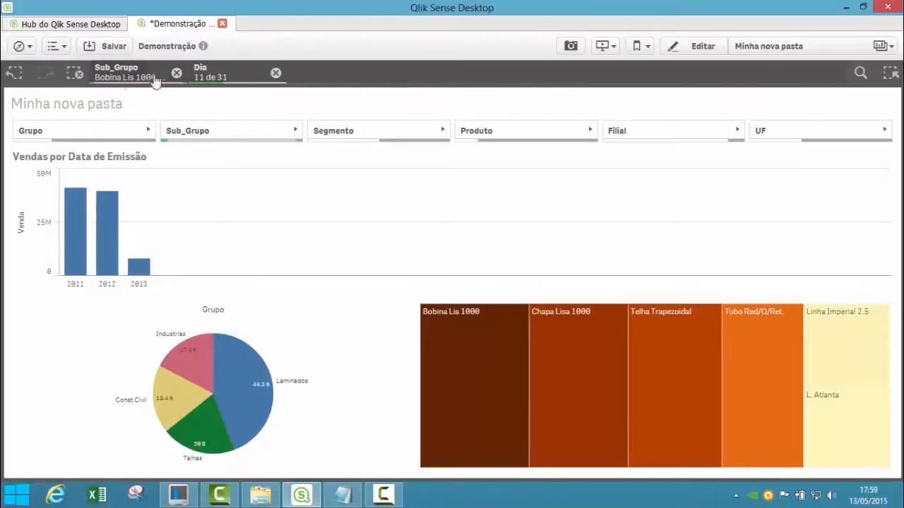
left_click(74, 72)
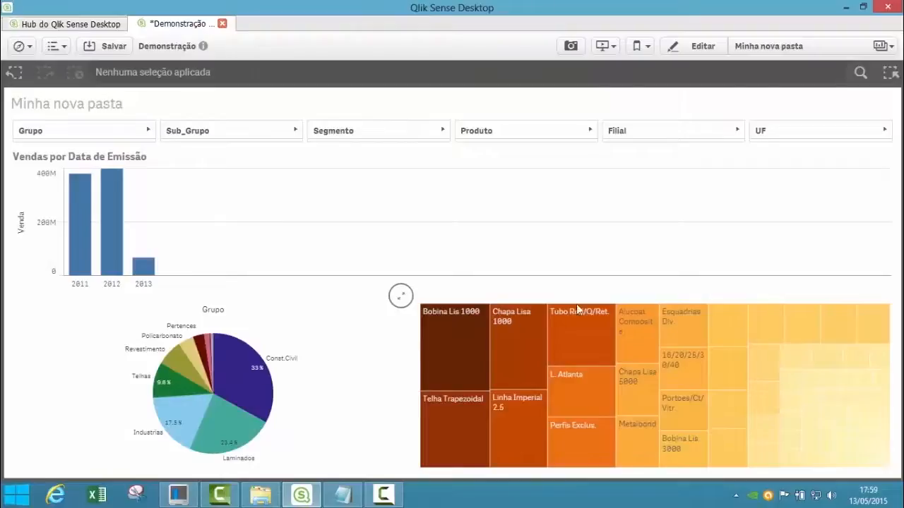
Select Chapa Lisa 1000 in the treemap, lasso many more sub-groups, confirm, and remove the Sub_Grupo selection
left_click(508, 340)
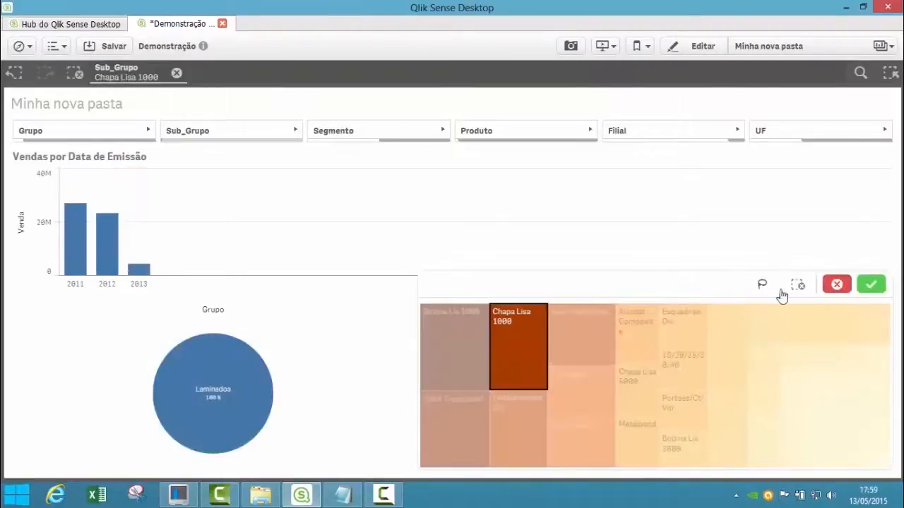
mouse_move(692, 330)
left_mouse_down()
mouse_move(458, 433)
mouse_move(722, 447)
mouse_move(890, 403)
mouse_move(693, 330)
left_mouse_up()
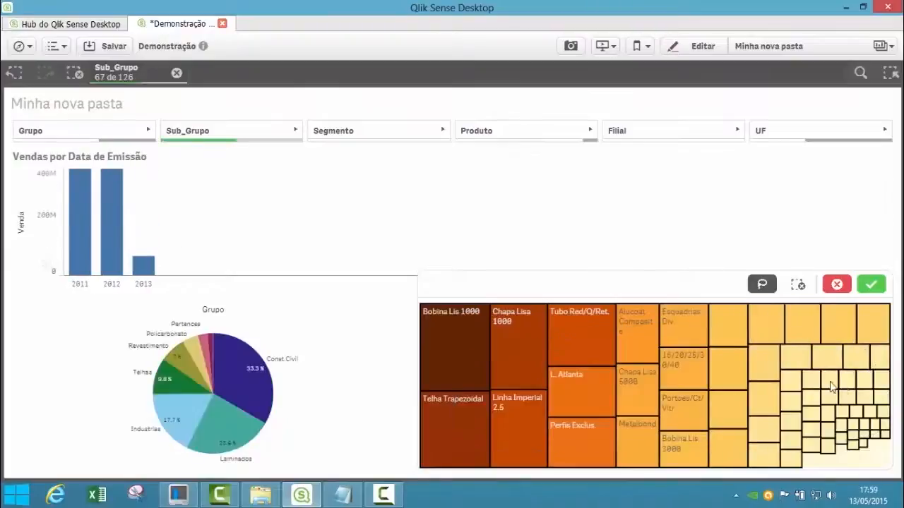
left_click(872, 285)
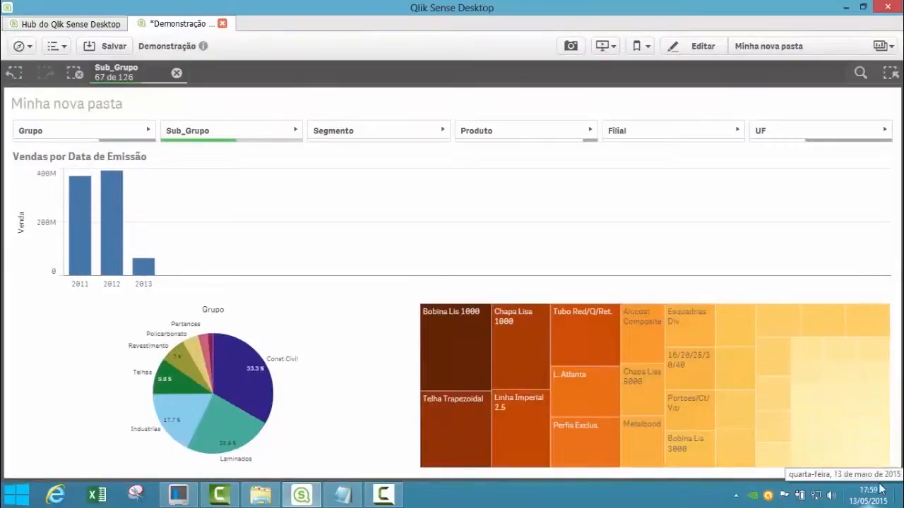
left_click(177, 74)
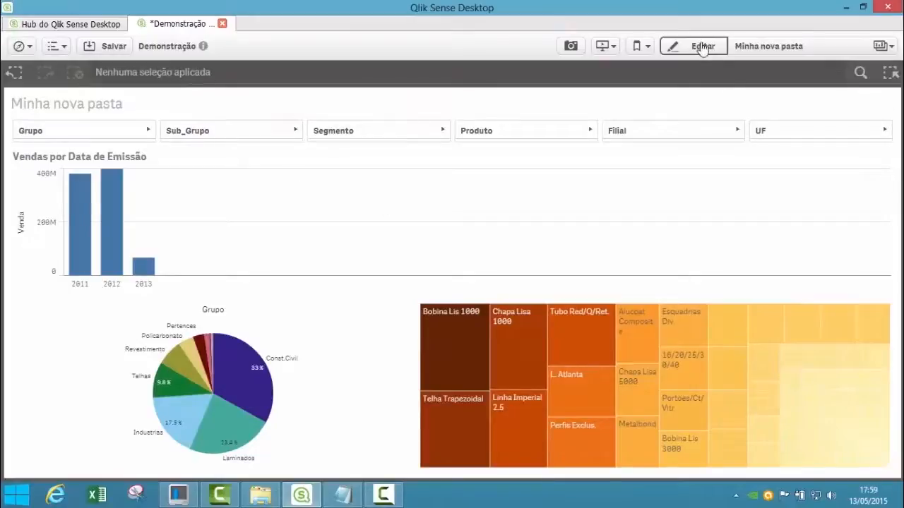
Create a new sheet with its default title and open it for editing
left_click(768, 47)
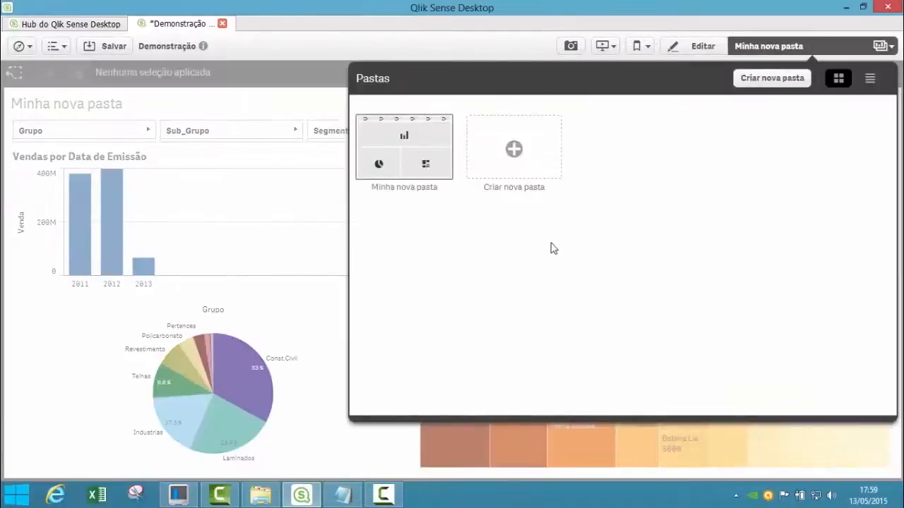
left_click(514, 149)
left_click(510, 146)
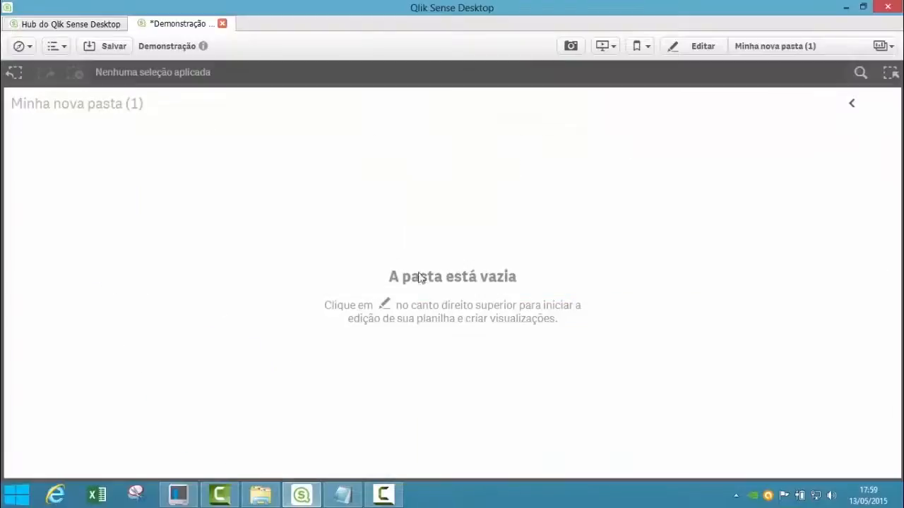
left_click(696, 47)
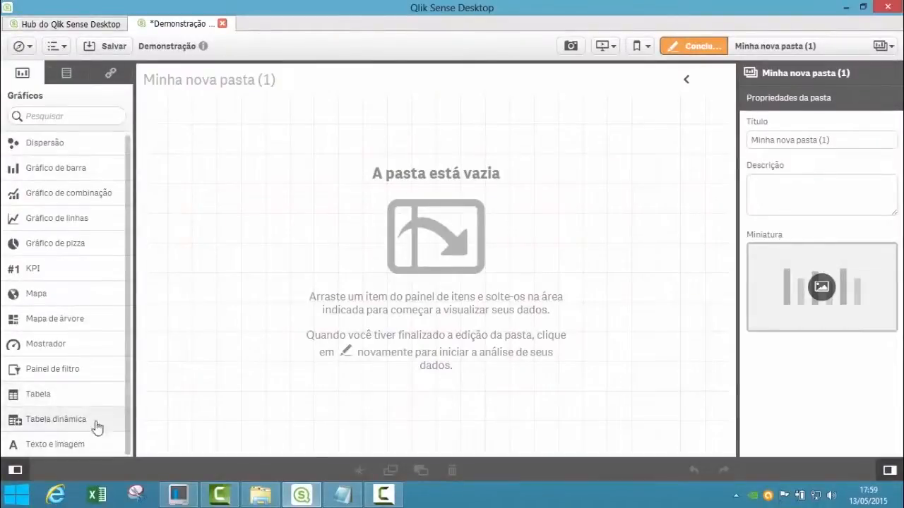
Add a pivot table to the empty sheet with the master item Venda as its measure
left_click_drag(47, 426, 431, 263)
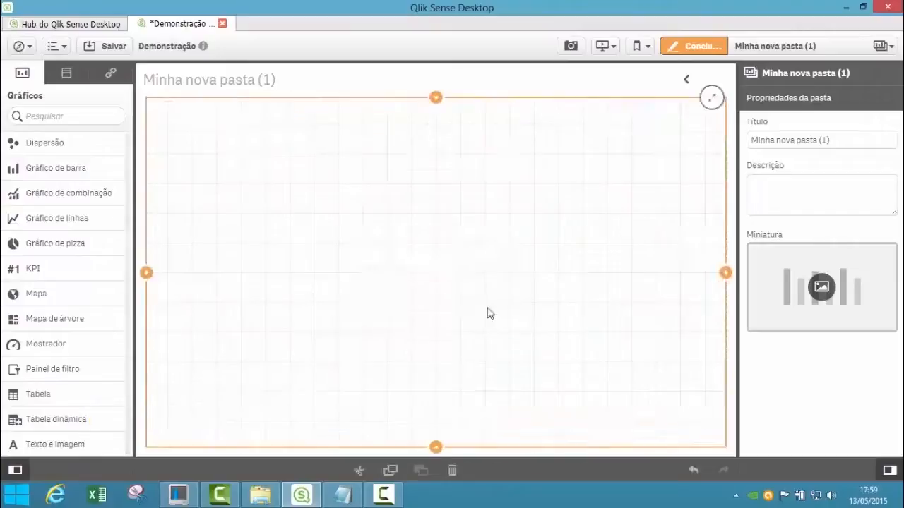
left_click(113, 74)
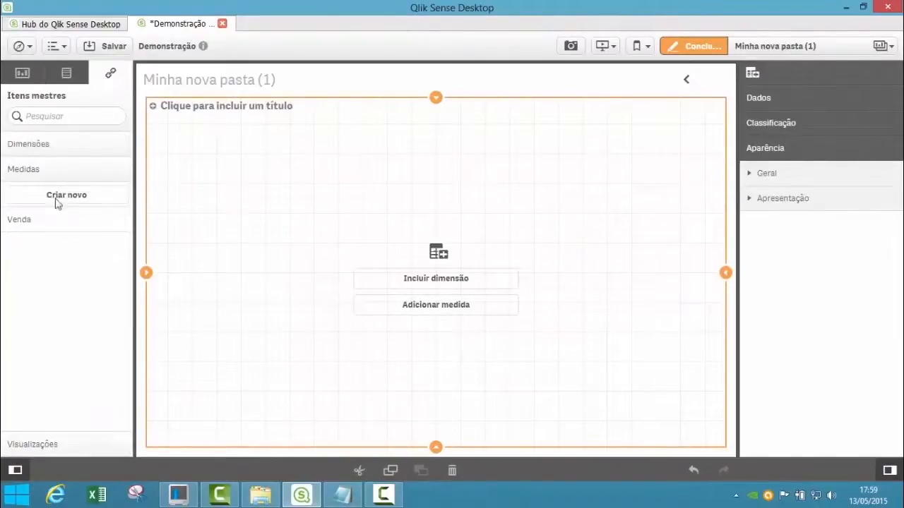
left_click_drag(28, 220, 441, 305)
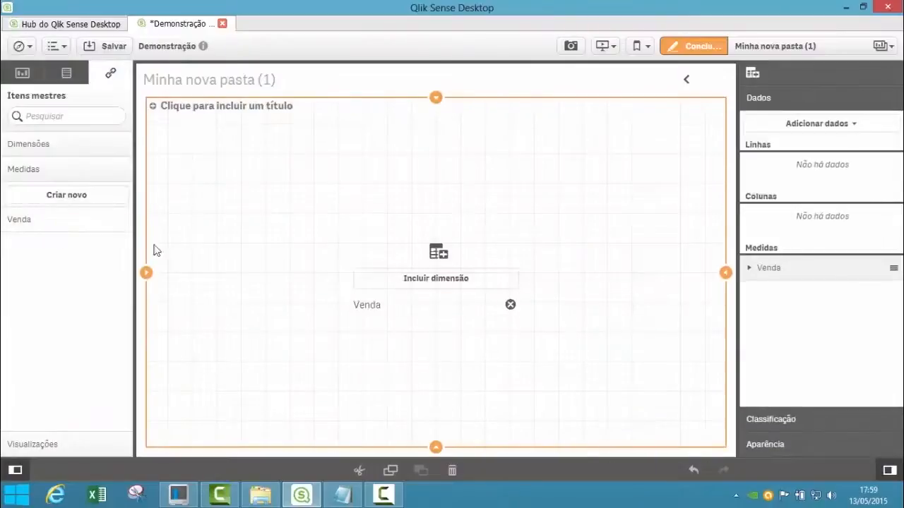
Add the dimensions Grupo, Produto, Segmento and Sub_Grupo as rows of the pivot table and finish editing the sheet
left_click(42, 147)
left_click_drag(36, 221, 404, 233)
left_click_drag(22, 244, 406, 253)
left_click_drag(31, 271, 438, 254)
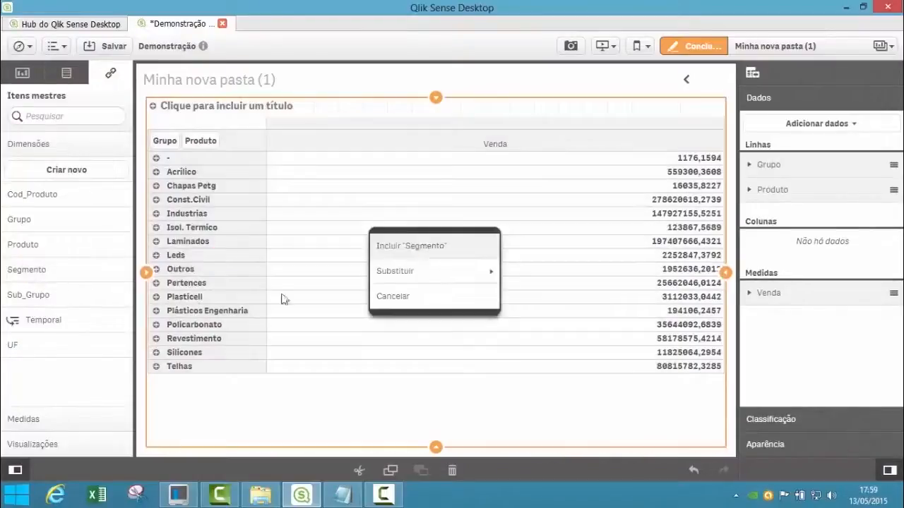
left_click_drag(281, 299, 281, 299)
left_click_drag(14, 290, 443, 261)
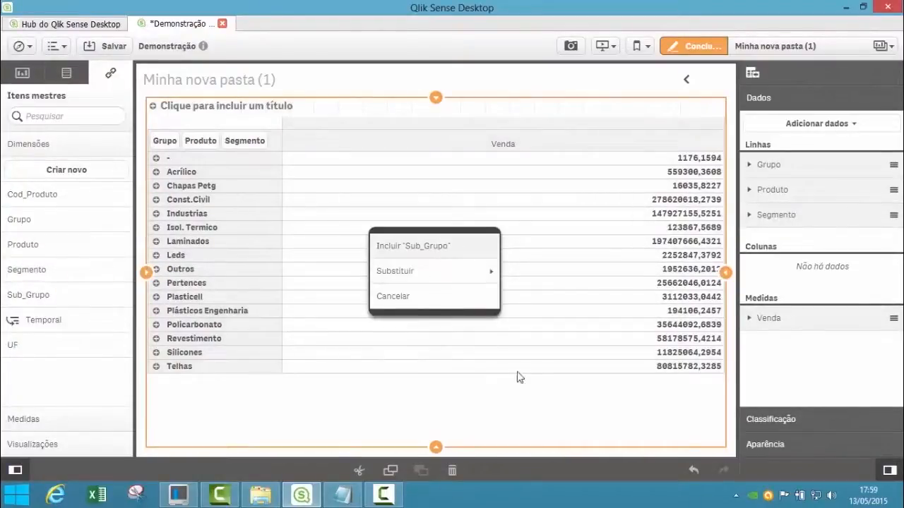
left_click_drag(519, 378, 519, 378)
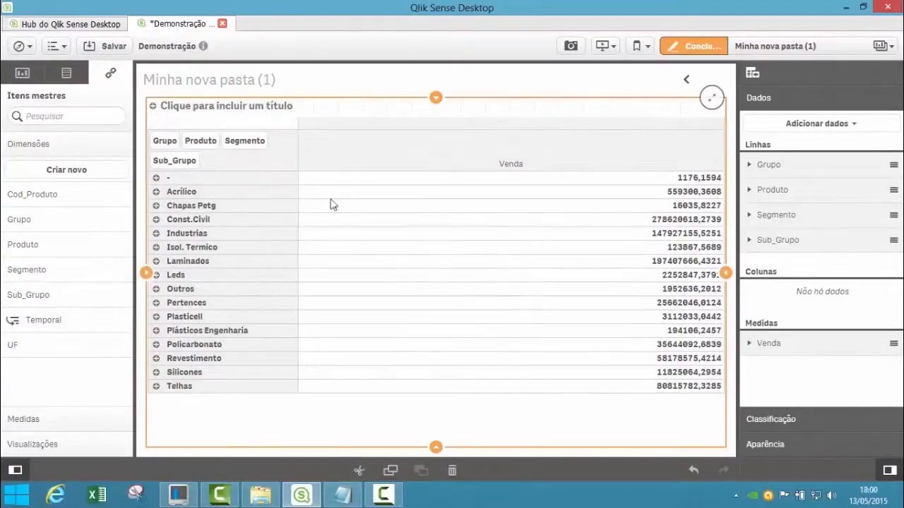
left_click(694, 49)
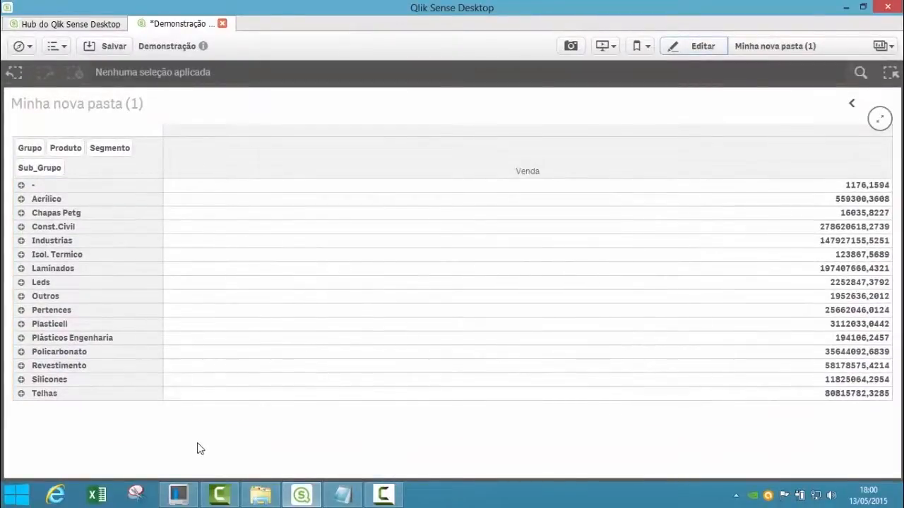
Pivot Sub_Grupo and Segmento into columns, keep Grupo before Produto in the rows, and expand Acrílico to view its products
left_click_drag(31, 149, 205, 137)
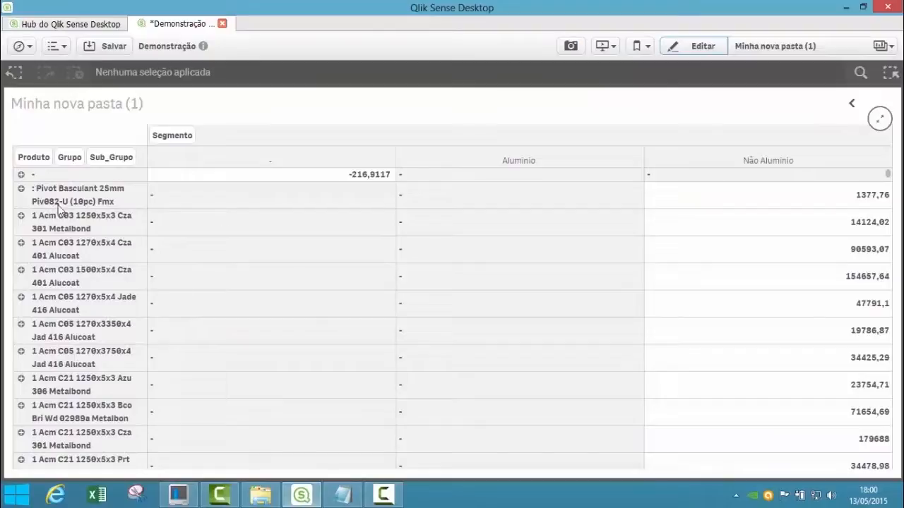
left_click_drag(111, 157, 260, 137)
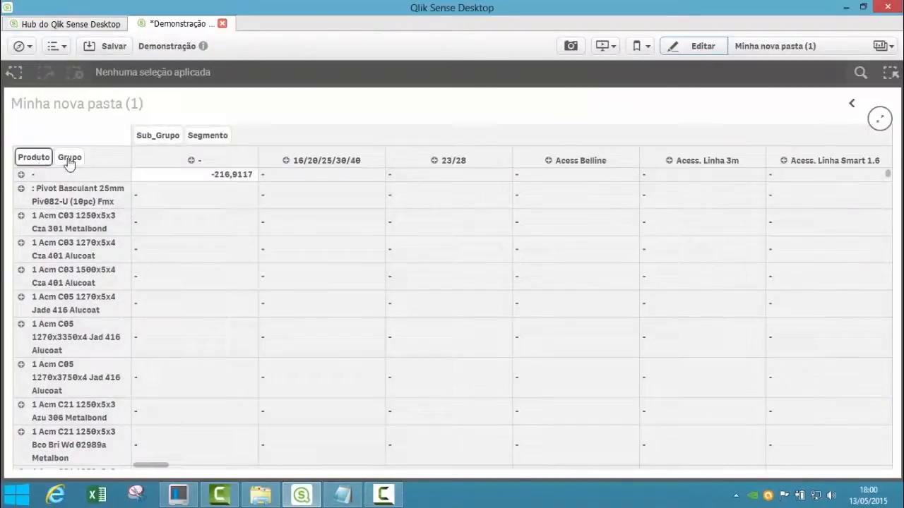
left_click_drag(69, 164, 29, 157)
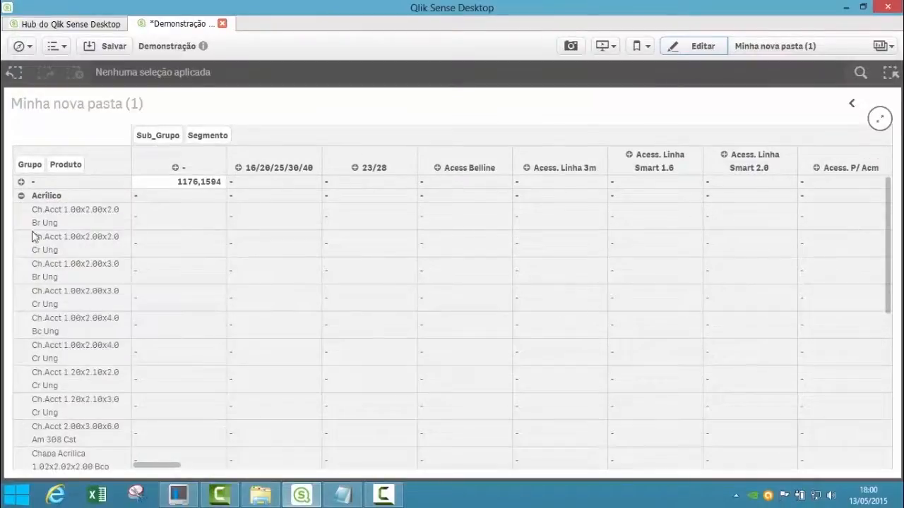
scroll(70, 317, "down", 10)
scroll(80, 319, "up", 10)
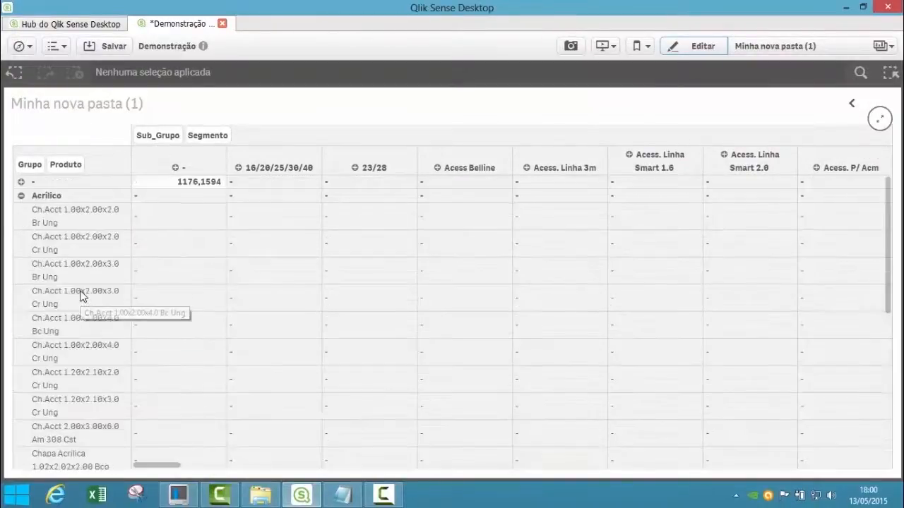
From the first sheet, create a new sheet titled "Mapa Lat Long" and open it for editing
left_click(853, 105)
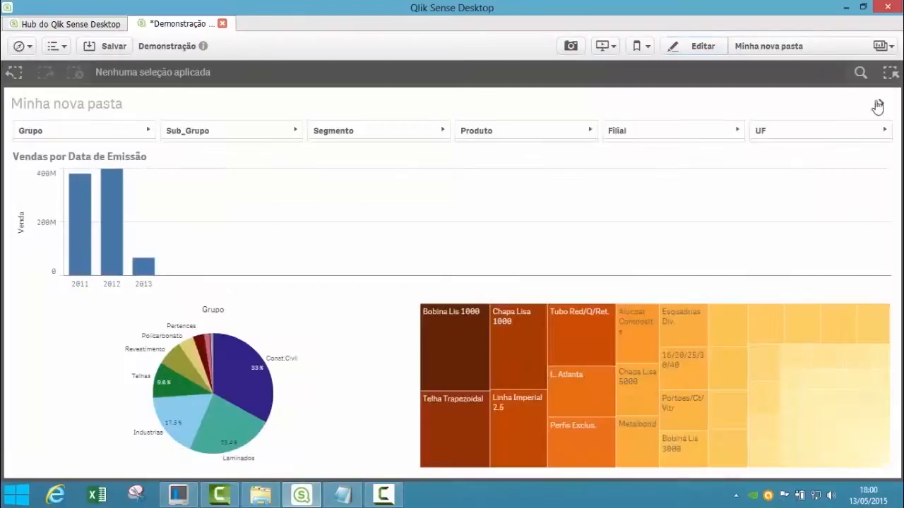
left_click(879, 105)
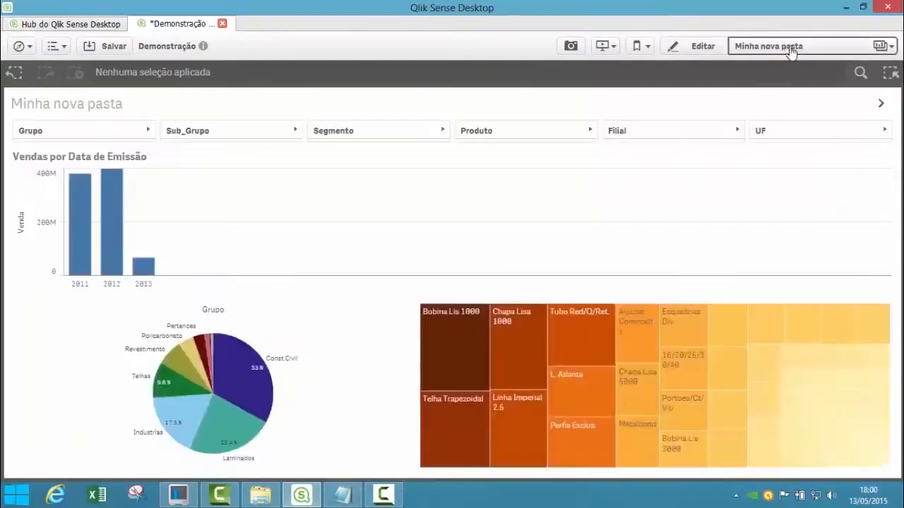
left_click(790, 51)
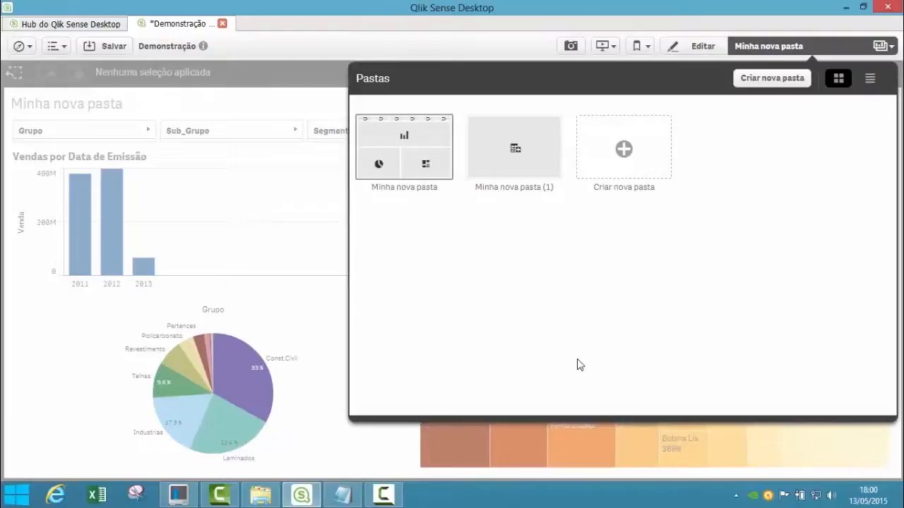
left_click(628, 152)
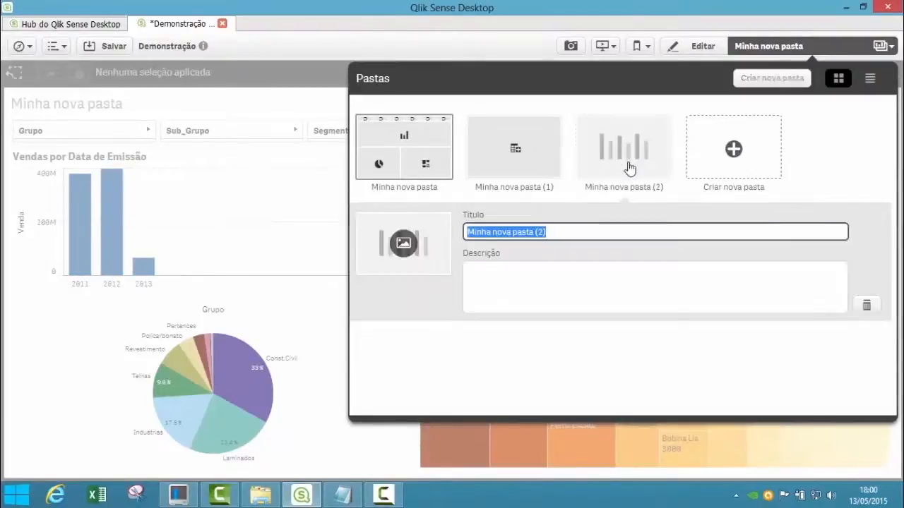
type("Mapa Lat Long")
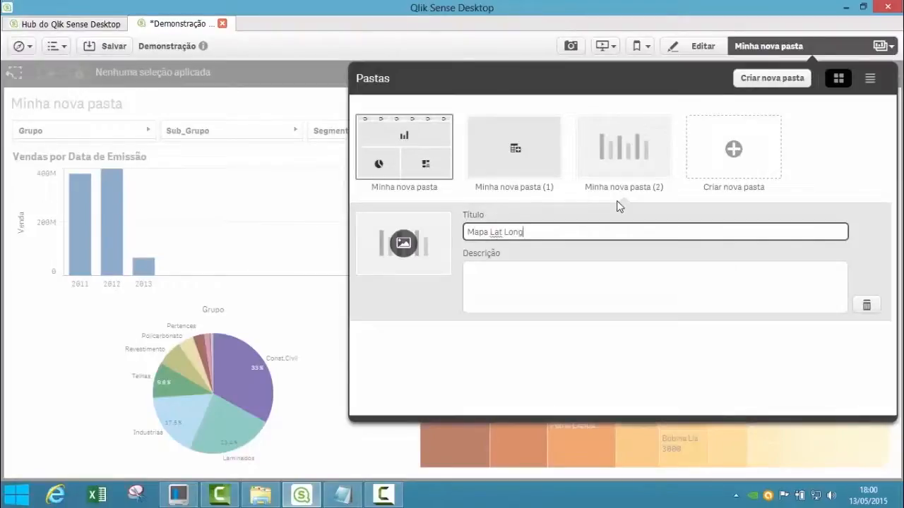
left_click(631, 149)
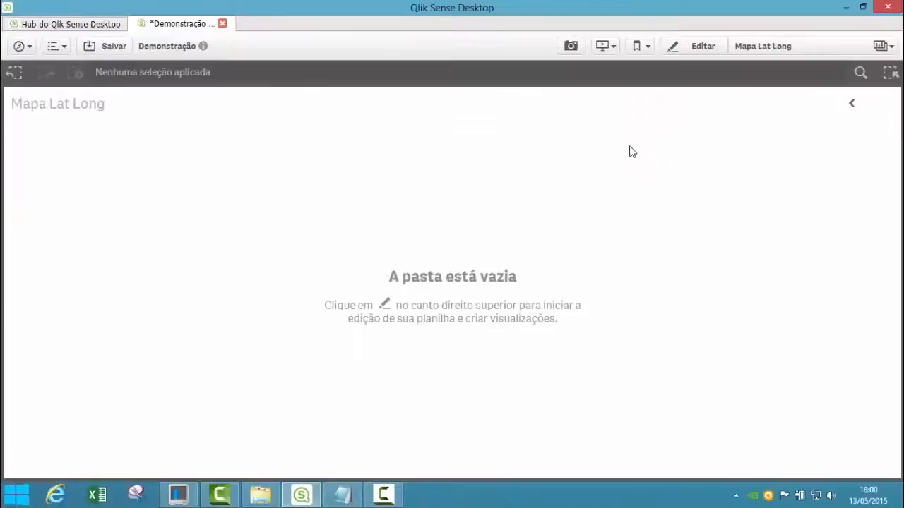
left_click(688, 51)
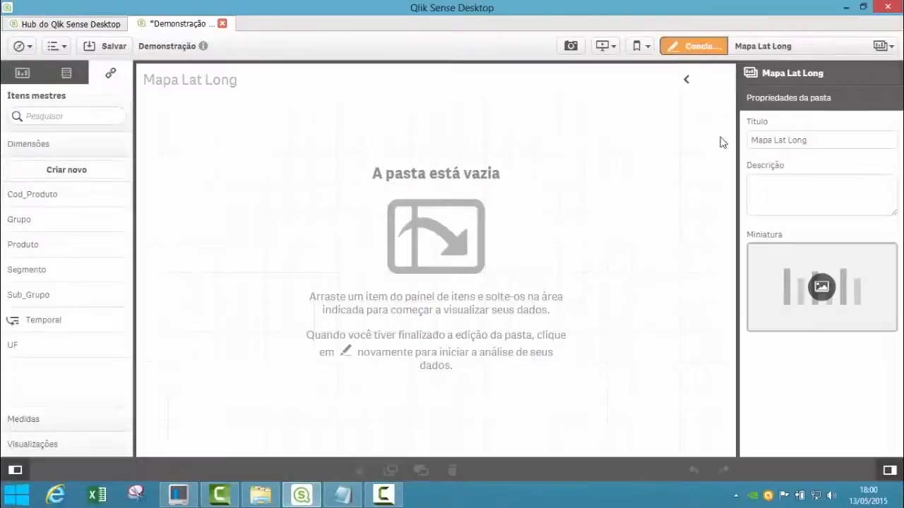
Add a map to the empty sheet with the field Filial as a point layer, Filial (ponto)
left_click(18, 71)
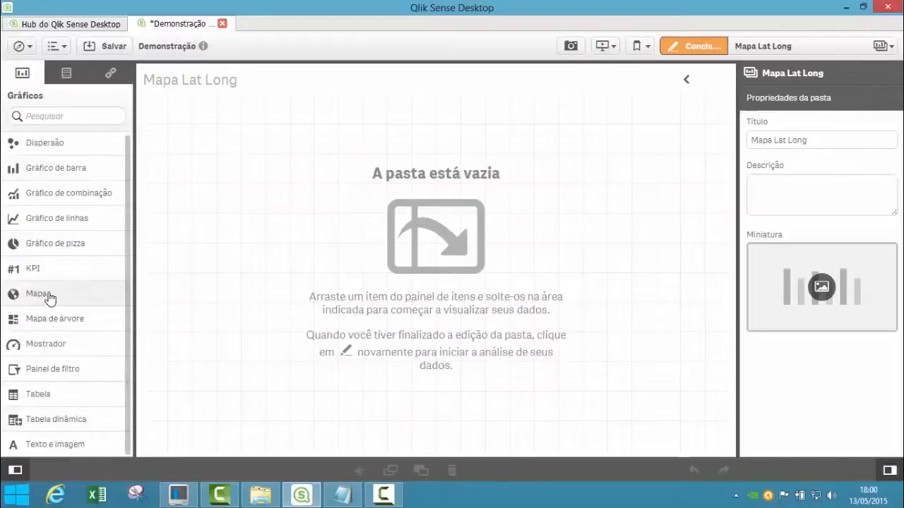
left_click_drag(50, 299, 346, 261)
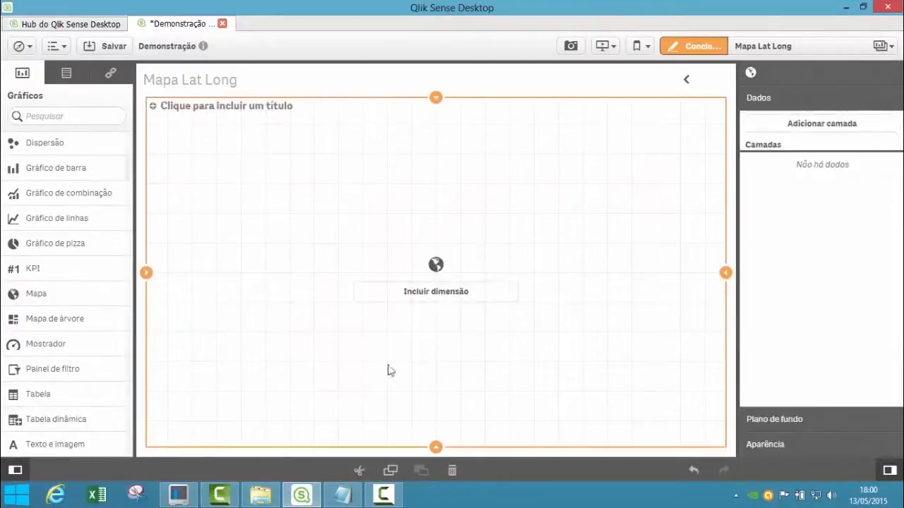
left_click(438, 306)
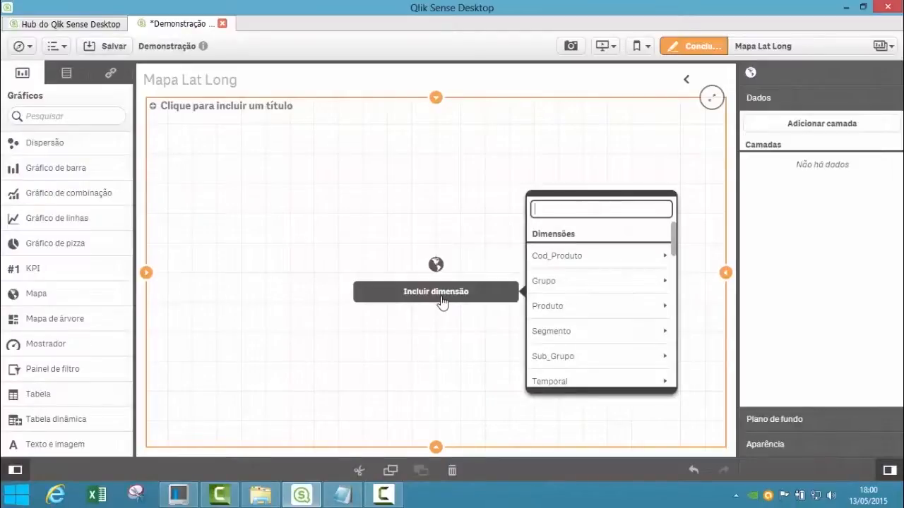
type("filia")
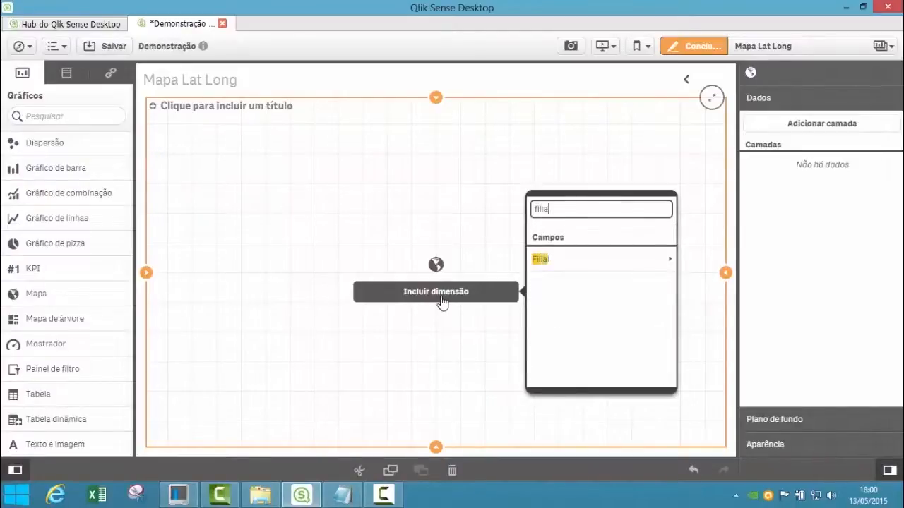
type("l")
left_click(569, 261)
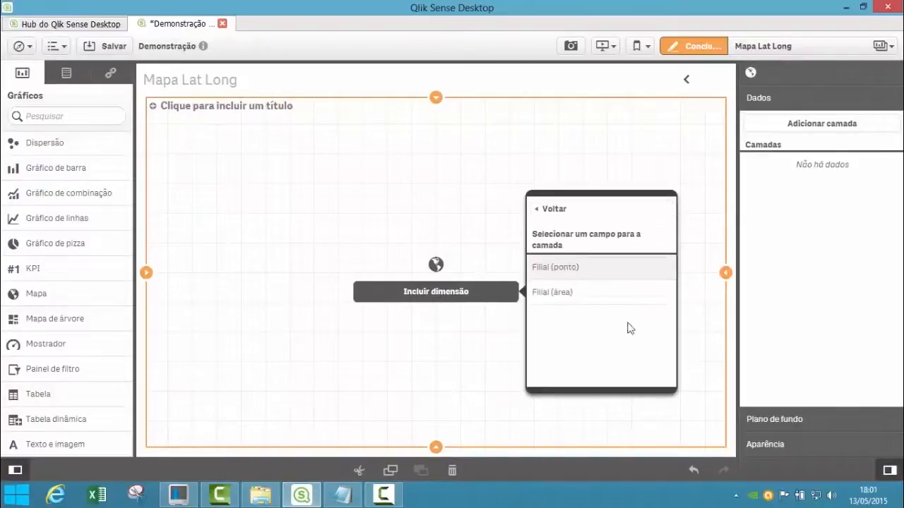
left_click(576, 272)
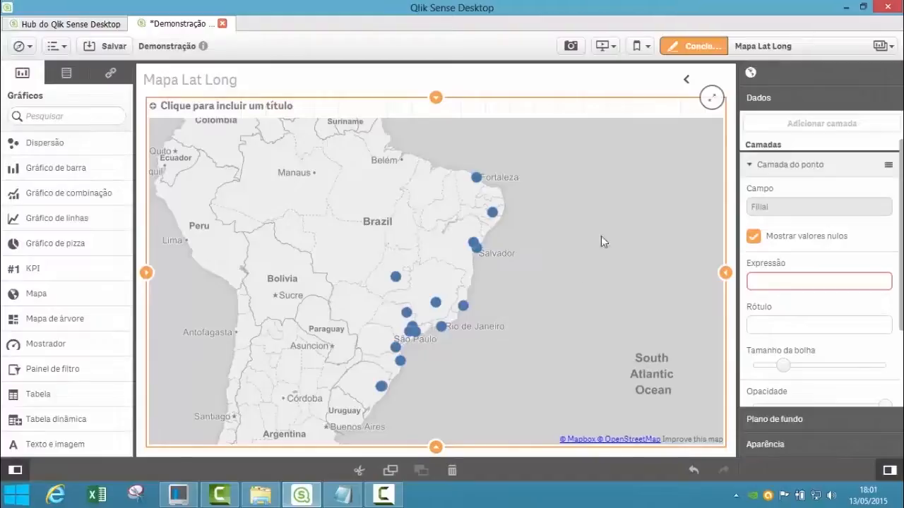
Try the custom map service for the map background and restore the automatic one
left_click(769, 421)
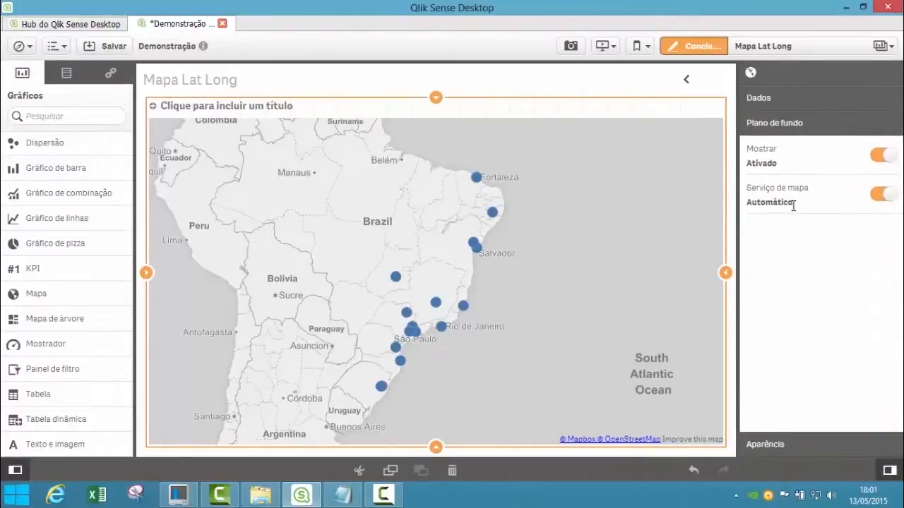
left_click(883, 196)
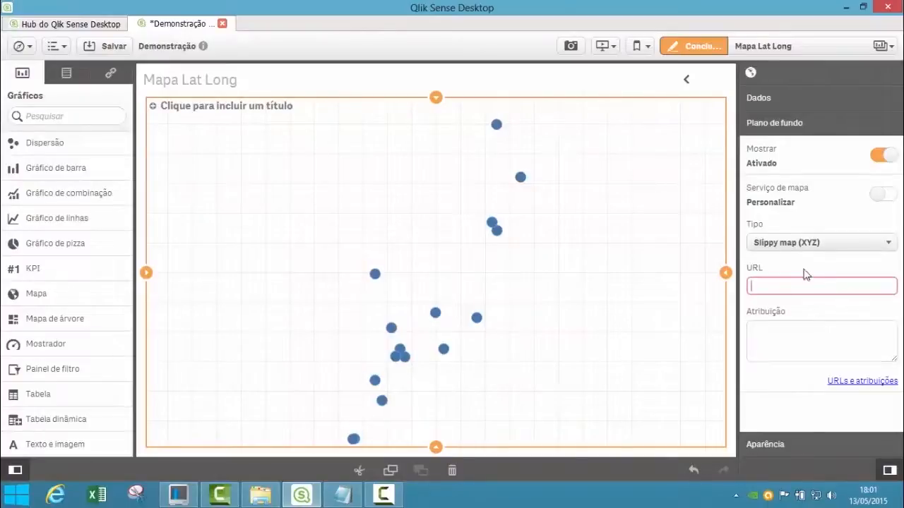
left_click(882, 195)
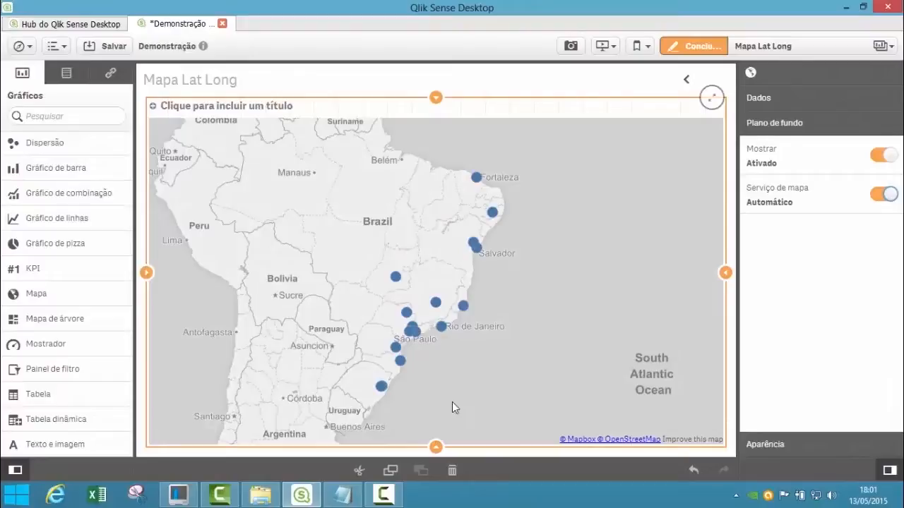
Add the master measure Venda to the map's Filial point layer
left_click(111, 73)
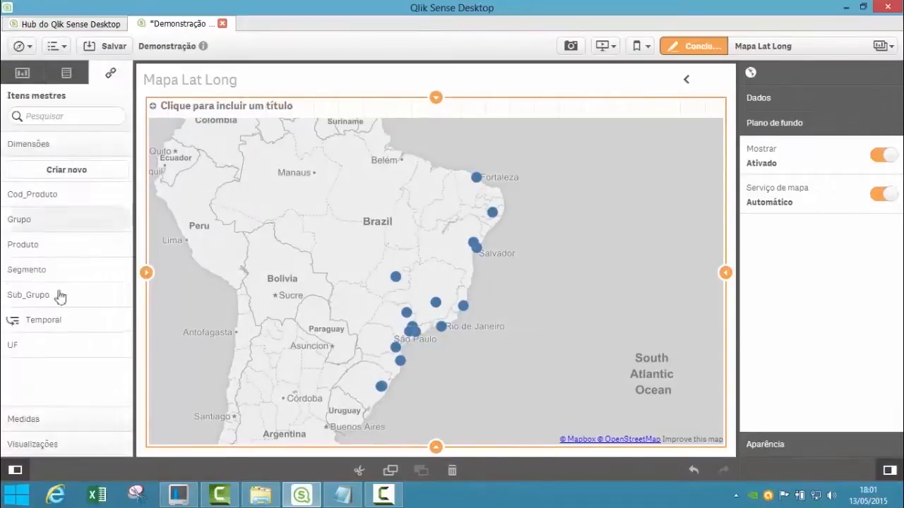
left_click(40, 426)
left_click_drag(28, 226, 399, 282)
left_click(414, 258)
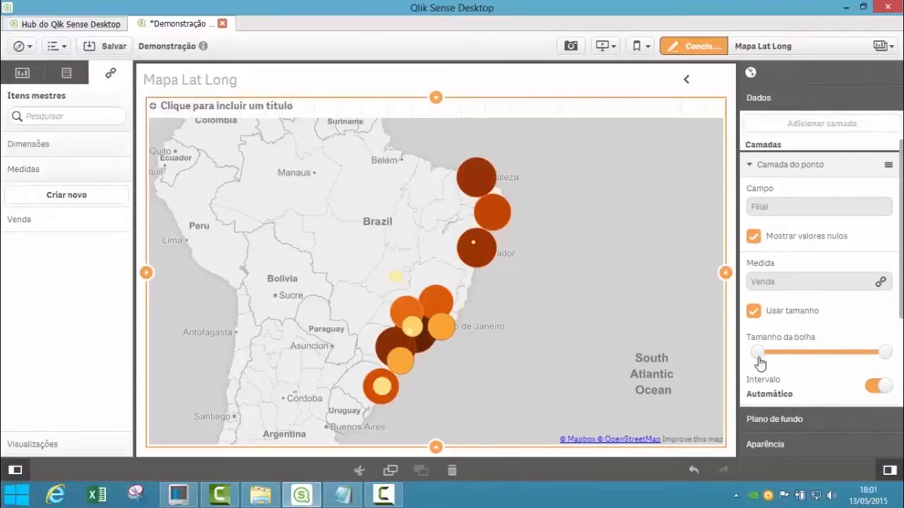
Reduce the bubble size range to roughly 10 to 35 percent of its scale and finish editing the sheet
left_click_drag(756, 352, 770, 352)
left_click_drag(884, 353, 809, 360)
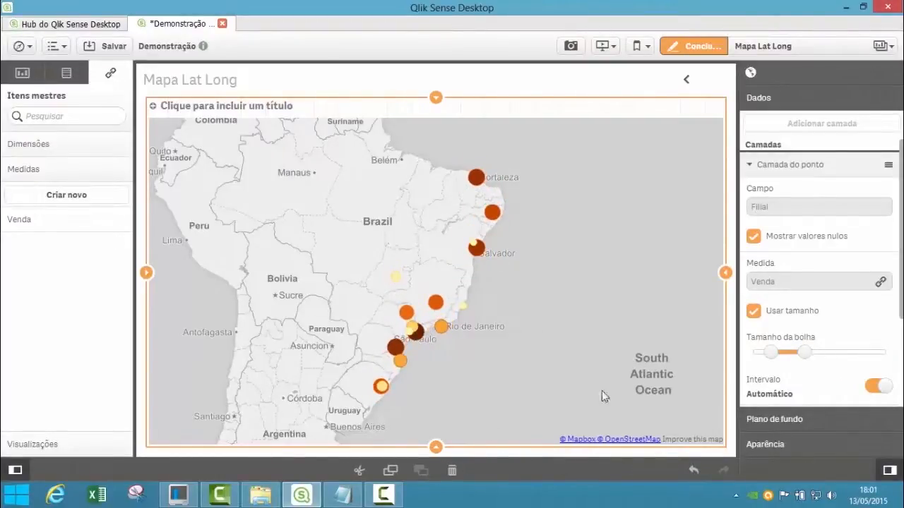
left_click(701, 47)
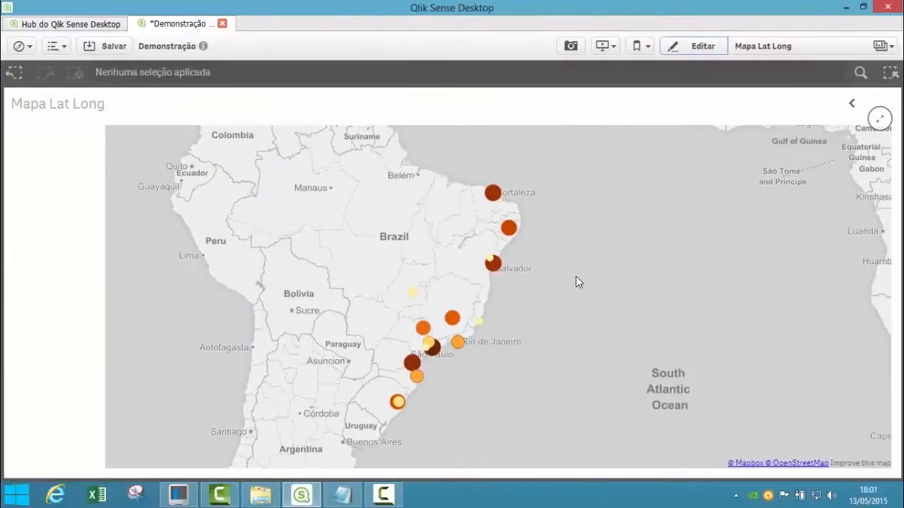
Lasso the branches on the northeast coast and in the south, leaving out the São Paulo and Rio de Janeiro area, and confirm the selection
left_click(407, 238)
left_click(765, 107)
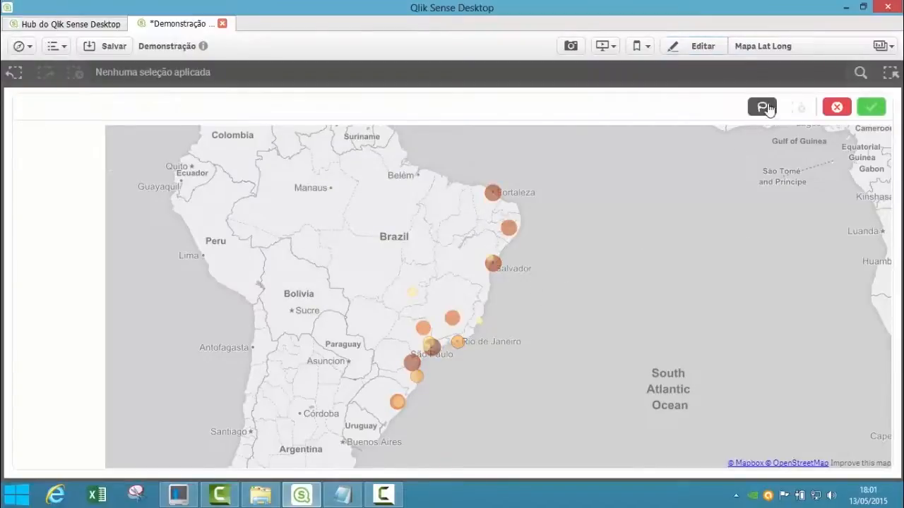
mouse_move(579, 252)
left_mouse_down()
mouse_move(523, 169)
mouse_move(424, 203)
mouse_move(471, 290)
mouse_move(523, 337)
left_mouse_up()
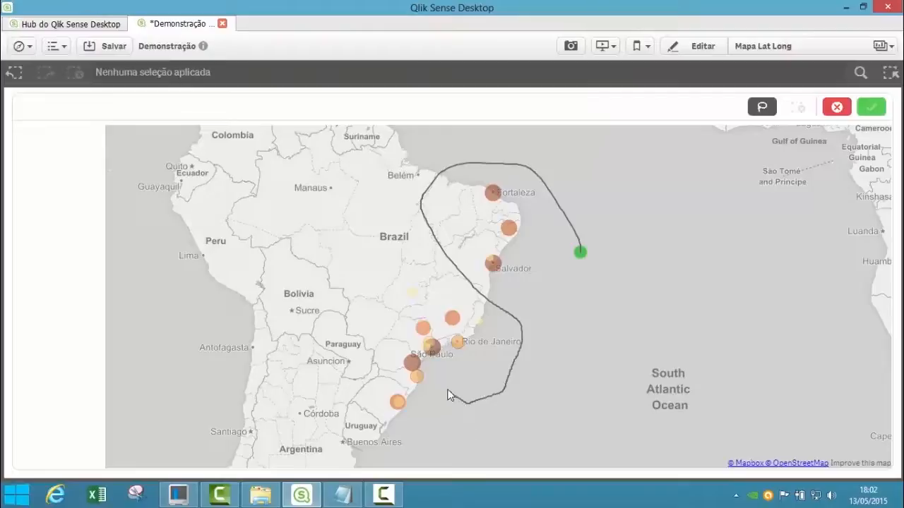
mouse_move(448, 394)
left_mouse_down()
mouse_move(406, 346)
mouse_move(319, 399)
mouse_move(493, 444)
mouse_move(580, 253)
left_mouse_up()
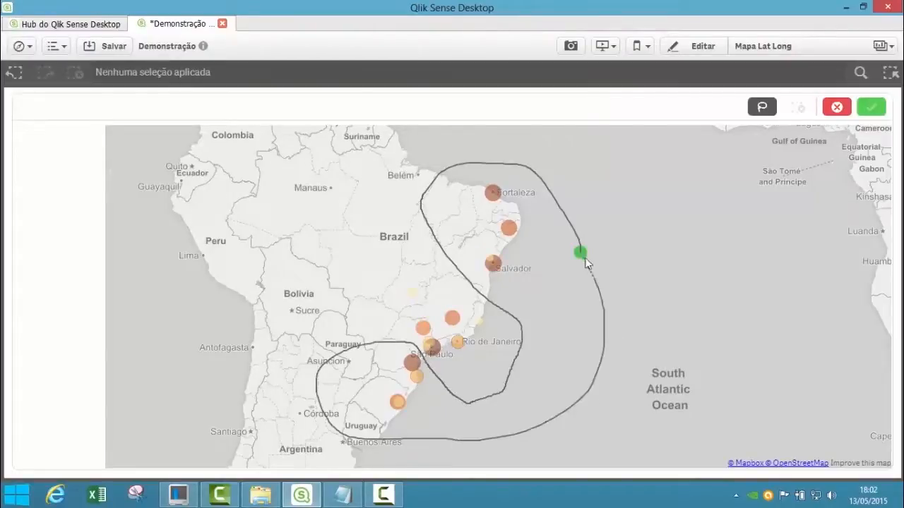
left_click(871, 107)
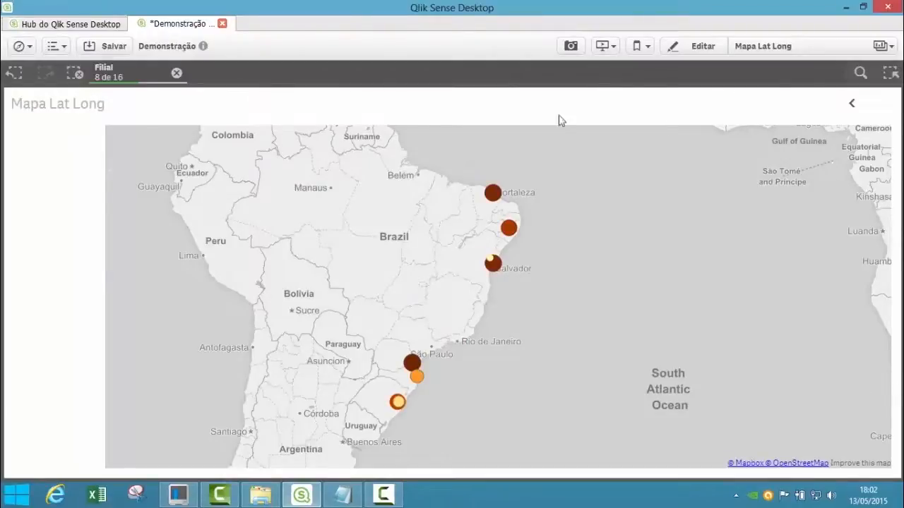
left_click(840, 51)
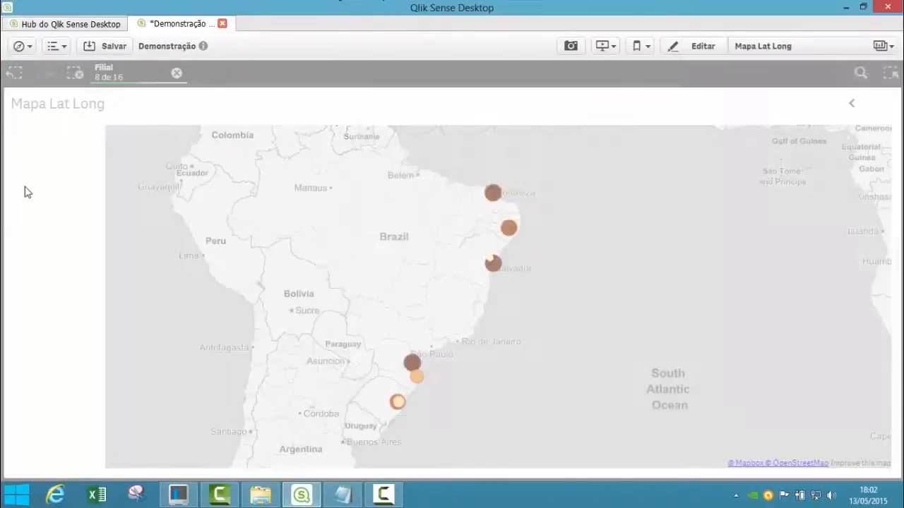
left_click(27, 189)
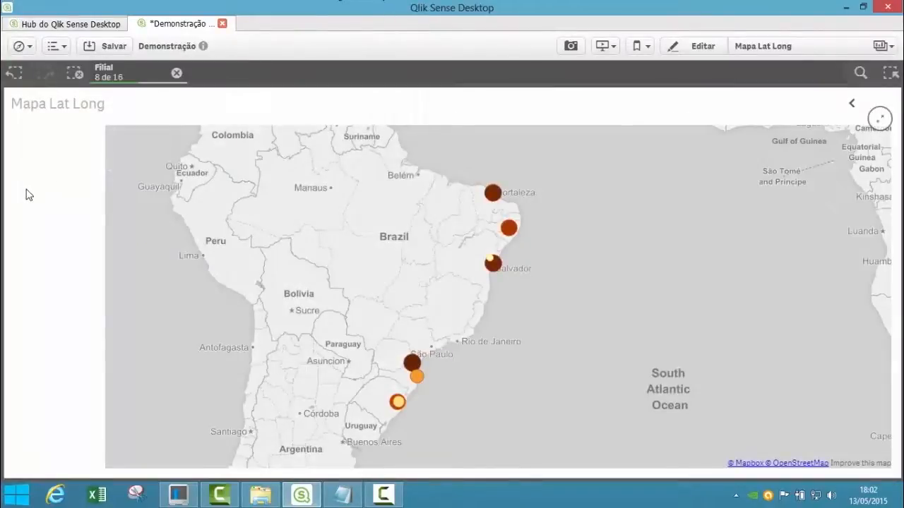
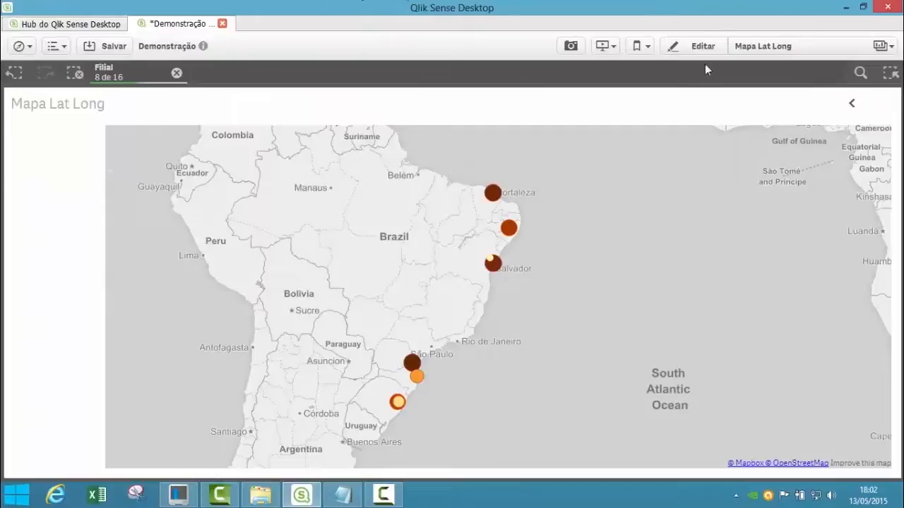
Create a new sheet titled "Mapa Poligonos" and open it for editing
left_click(796, 55)
left_click(728, 158)
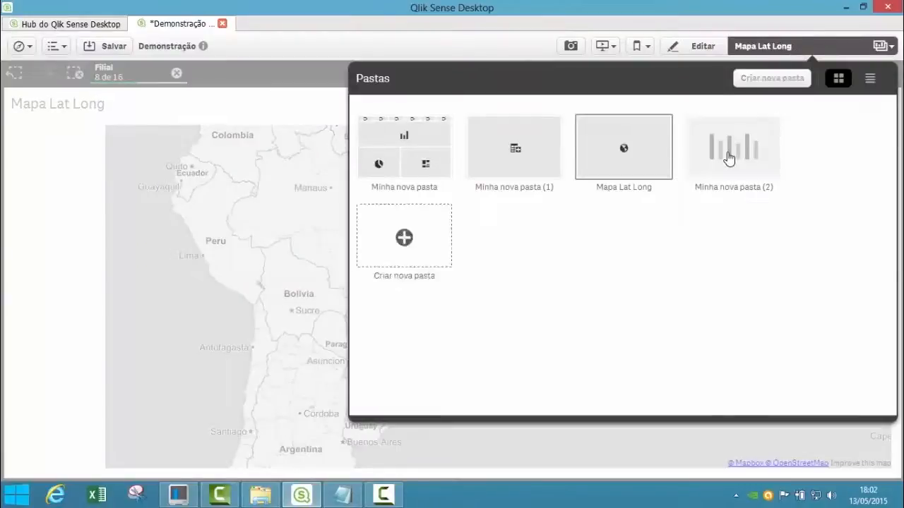
type("Ma")
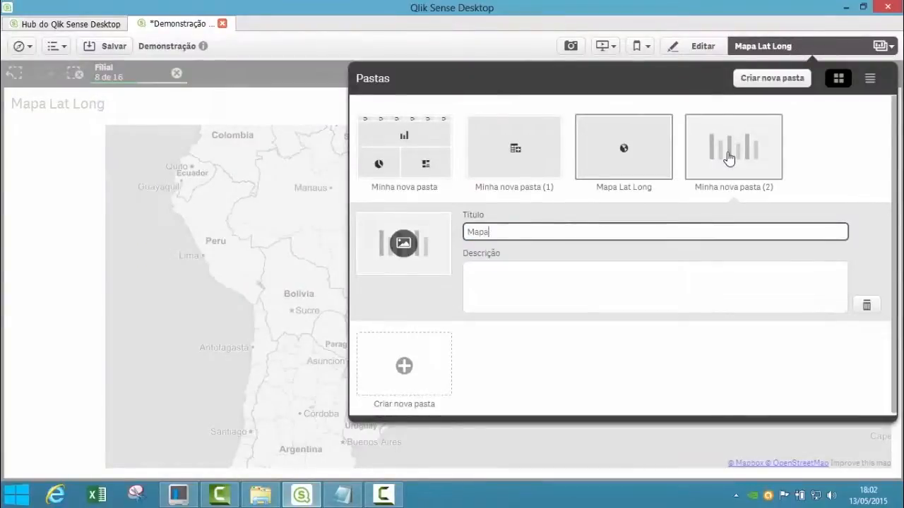
type("pa Poligonos")
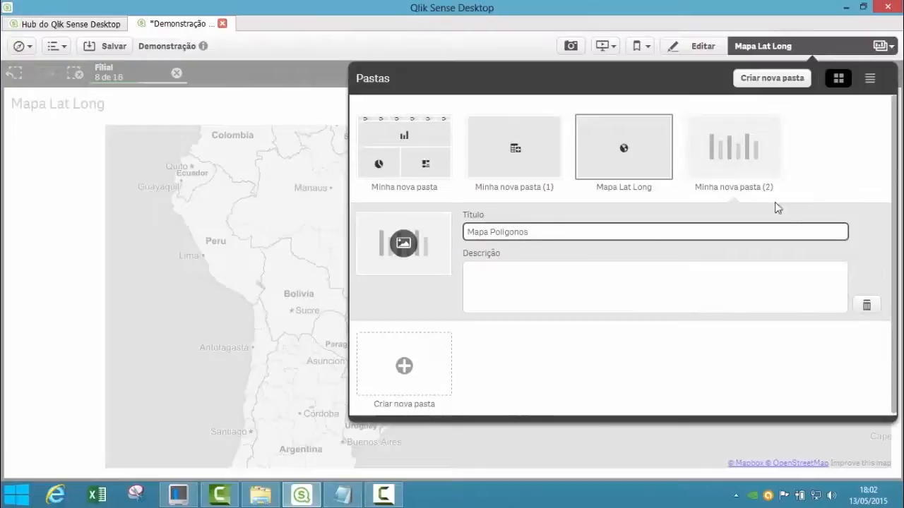
left_click(736, 155)
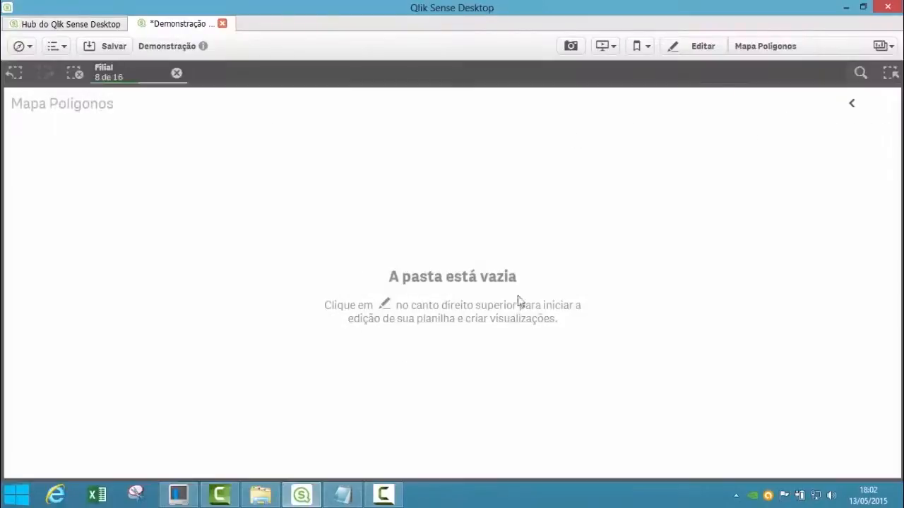
left_click(701, 48)
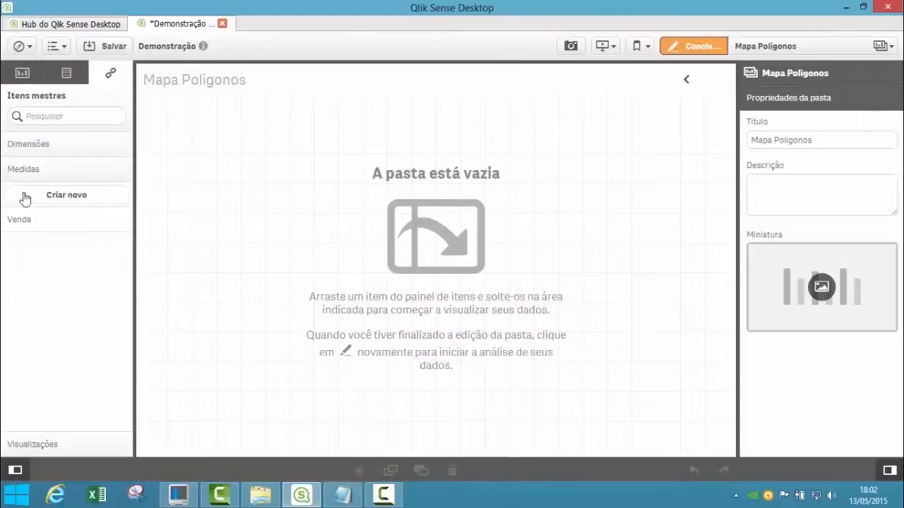
Add a map to the empty sheet with the master dimension UF as an area layer, UF (área)
left_click(23, 75)
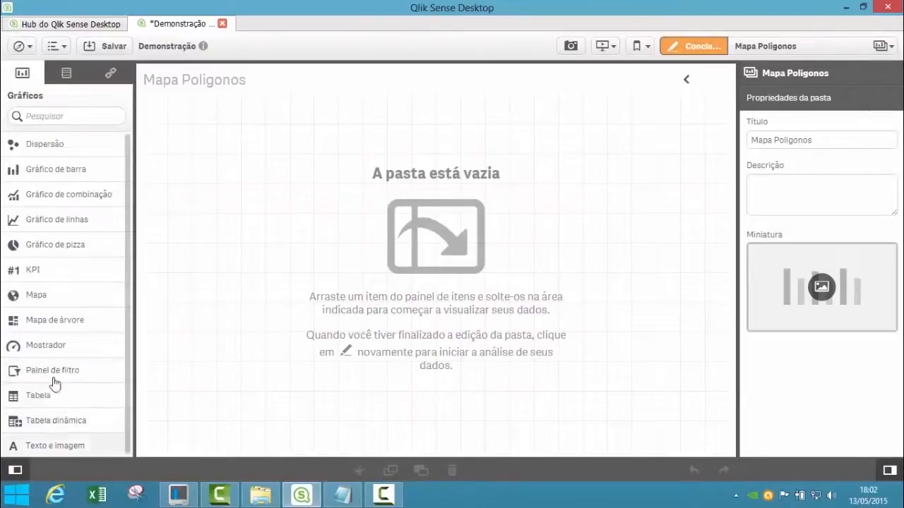
left_click_drag(41, 295, 356, 283)
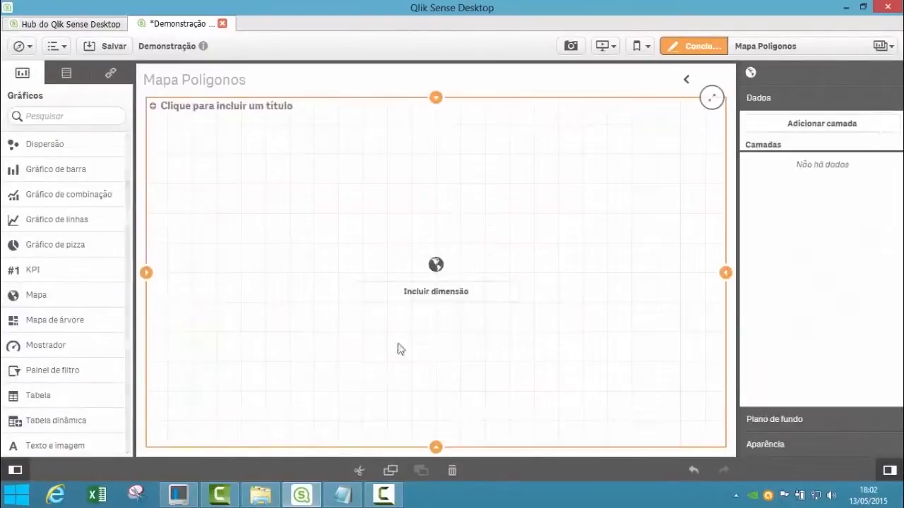
left_click(414, 298)
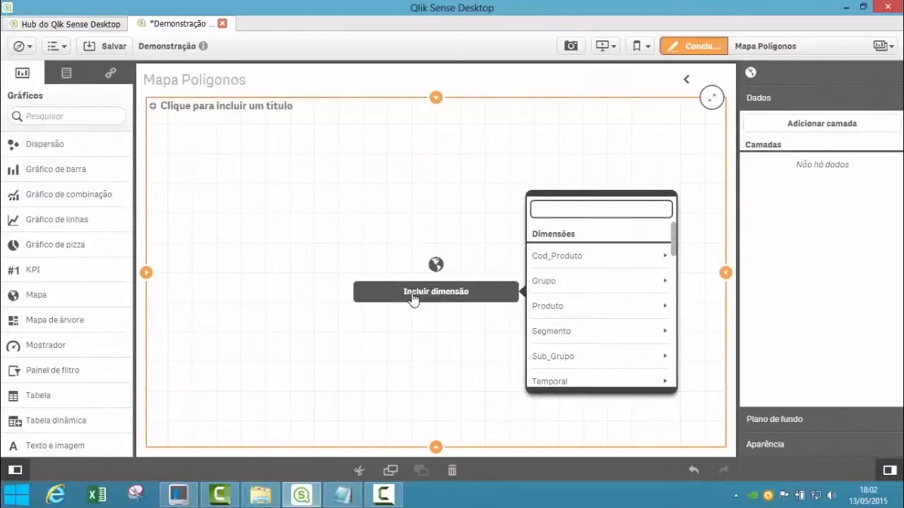
type("UF")
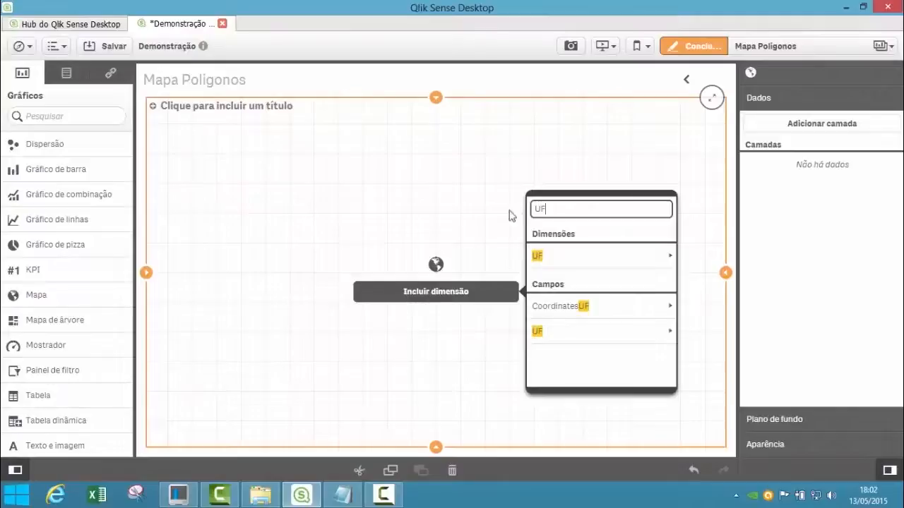
left_click(565, 263)
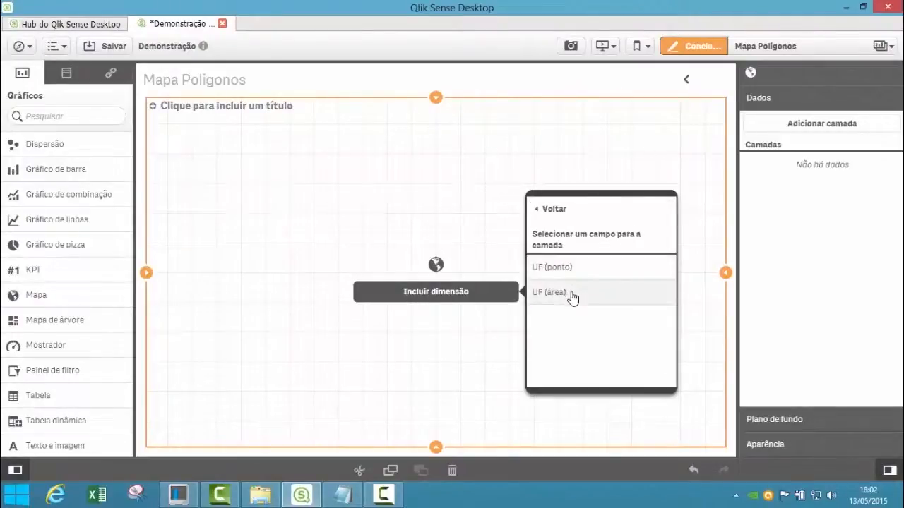
left_click(572, 295)
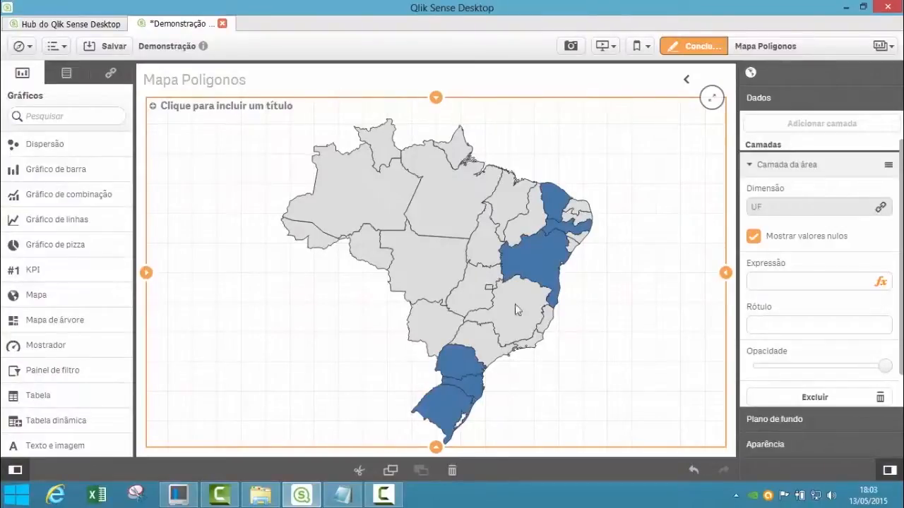
Add the master measure Venda to the UF area layer so the states are coloured by sales
left_click(84, 82)
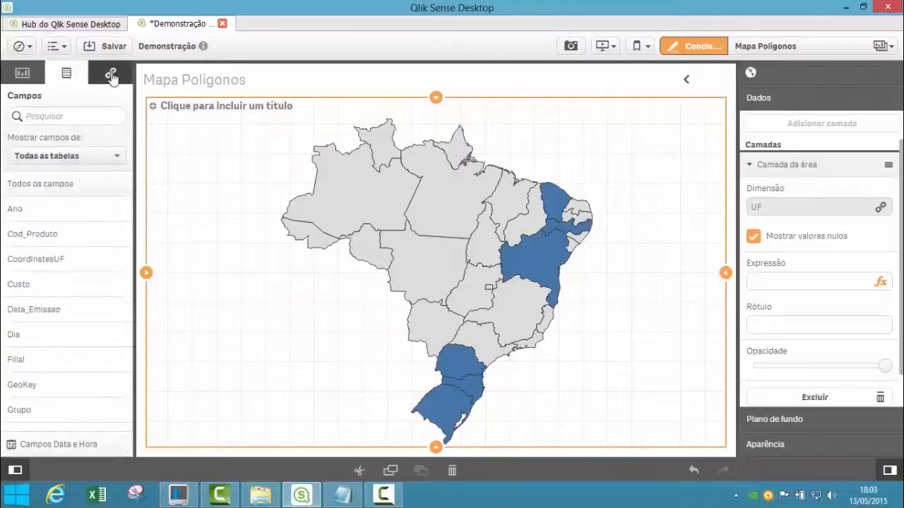
left_click(111, 73)
left_click_drag(27, 224, 452, 282)
left_click(410, 260)
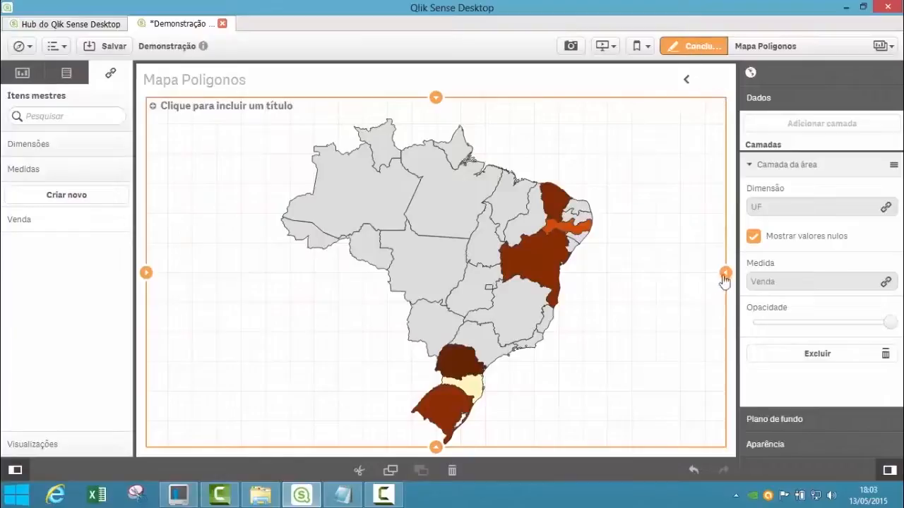
Narrow the map to roughly the first three fifths of the sheet and add a bar chart in the freed space
left_click_drag(724, 276, 505, 275)
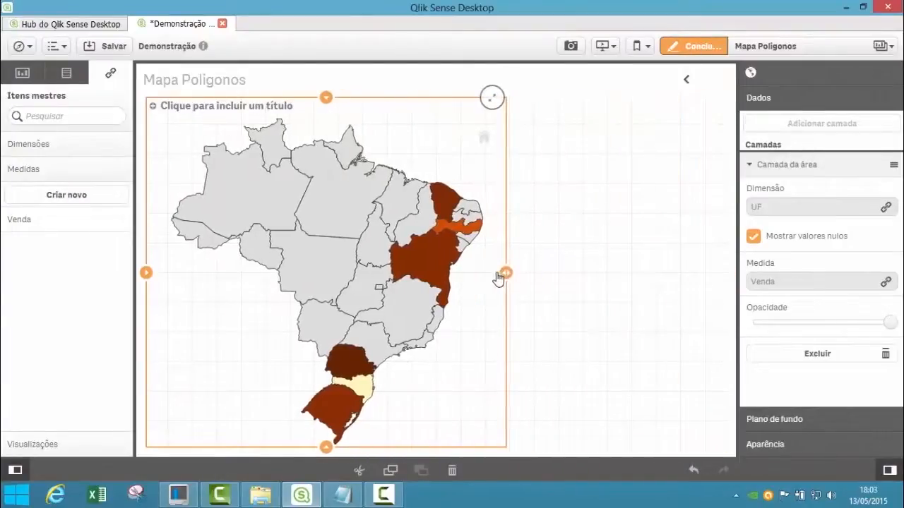
left_click(23, 73)
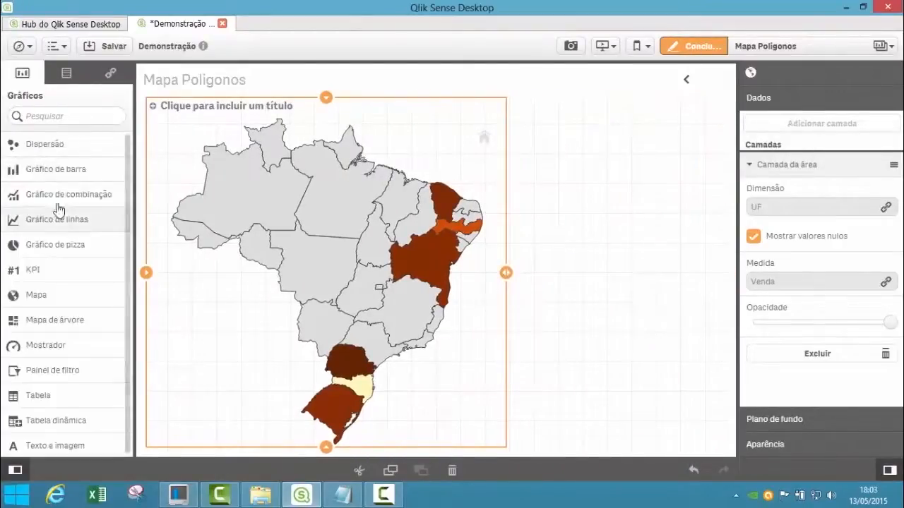
left_click_drag(56, 169, 607, 240)
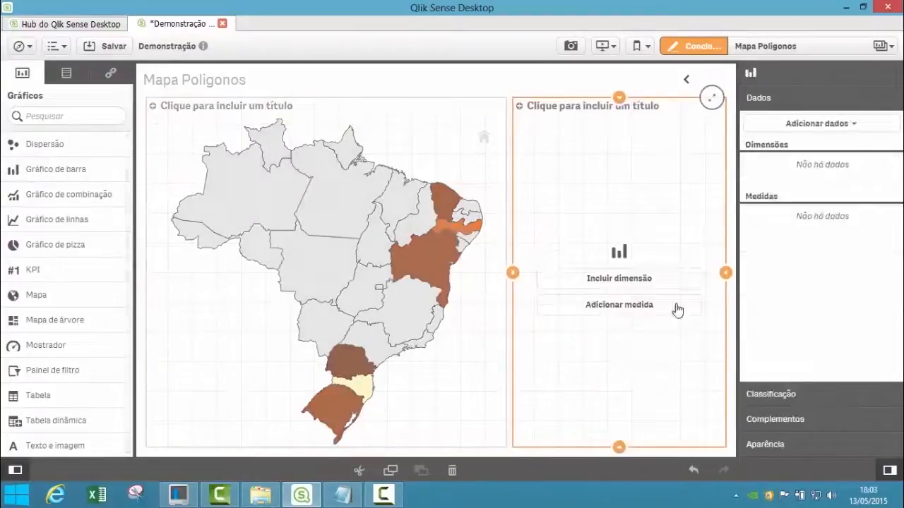
Give the new bar chart the dimension Filial and the master measure Venda
left_click(620, 281)
type("filial")
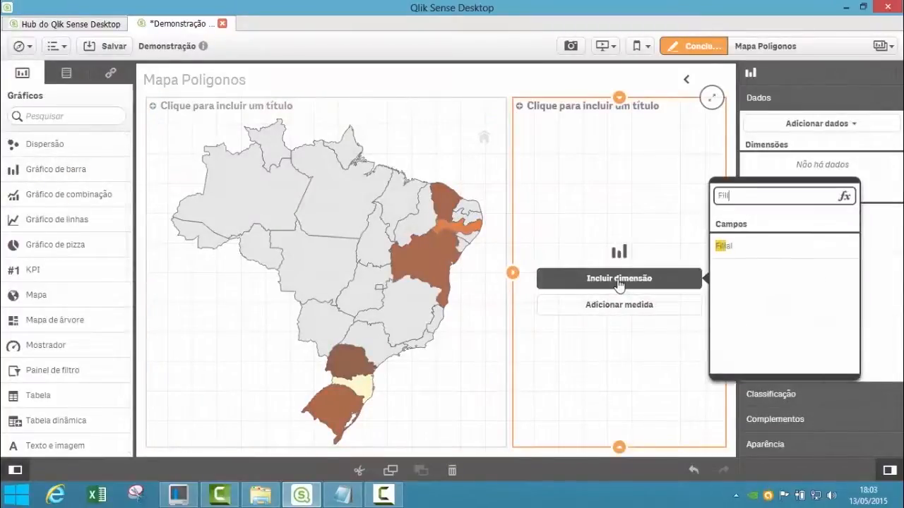
key("Return")
left_click(670, 304)
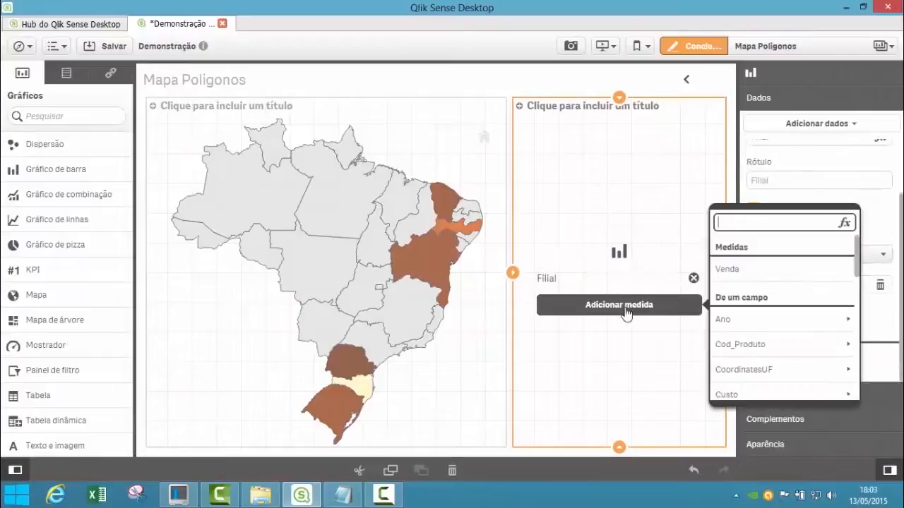
left_click(747, 276)
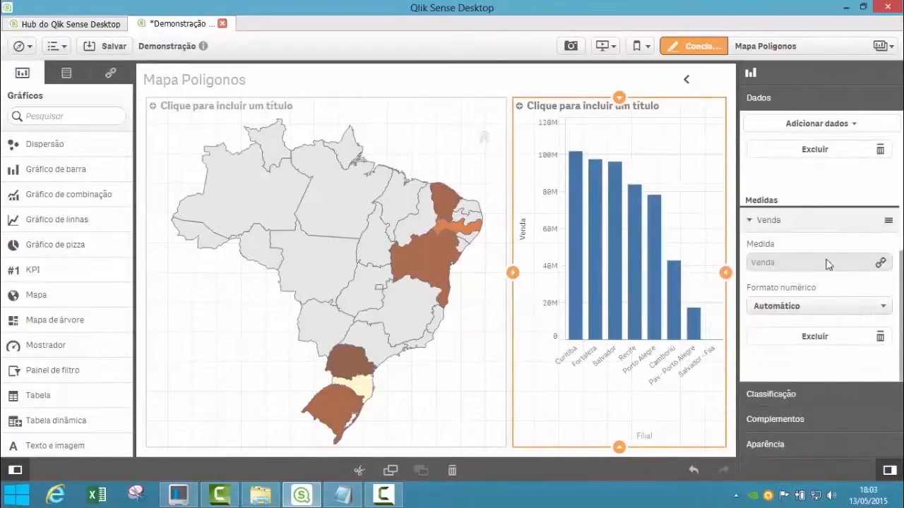
Set the presentation of the Filial bar chart to Horizontal
left_click(788, 399)
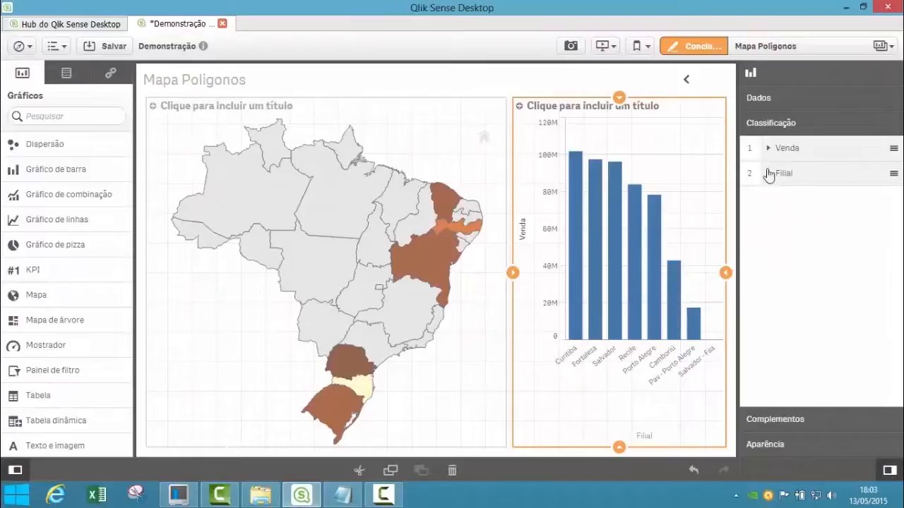
mouse_move(768, 175)
left_mouse_down()
mouse_move(784, 168)
mouse_move(753, 148)
mouse_move(753, 176)
left_mouse_up()
left_click(777, 419)
left_click(778, 434)
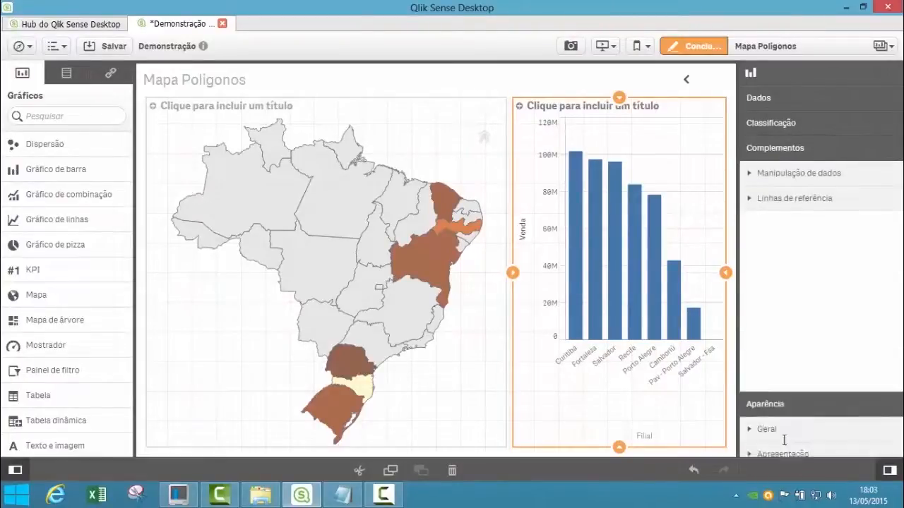
left_click(787, 198)
scroll(794, 381, "down", 3)
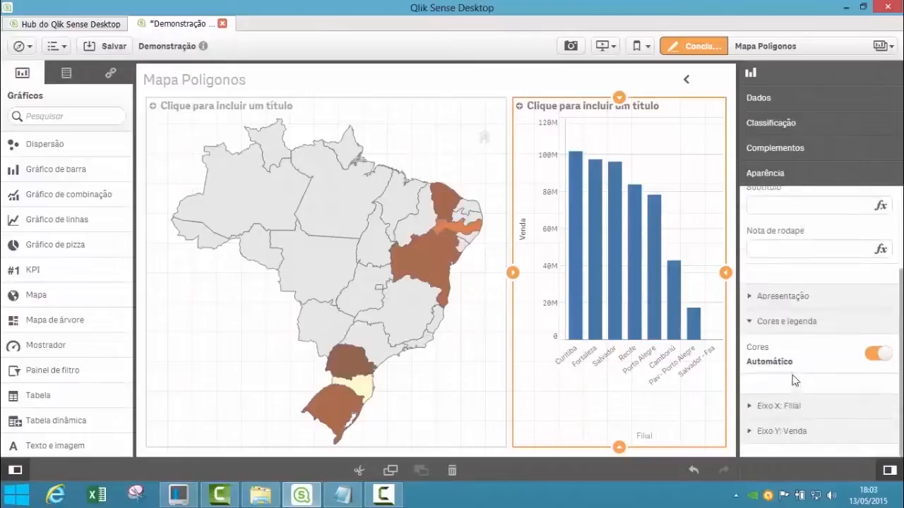
left_click(769, 300)
left_click(854, 343)
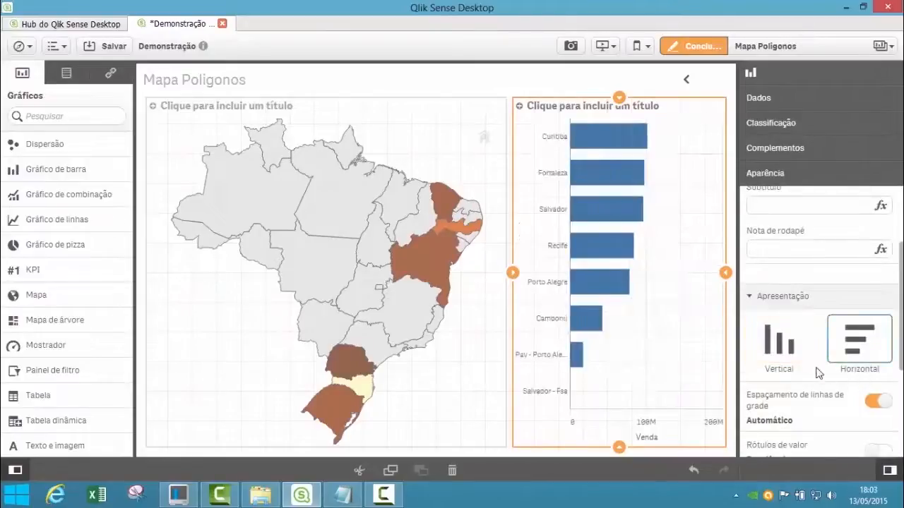
Turn off automatic colours for the bar chart and colour the bars Por medida
scroll(811, 367, "down", 5)
left_click(875, 353)
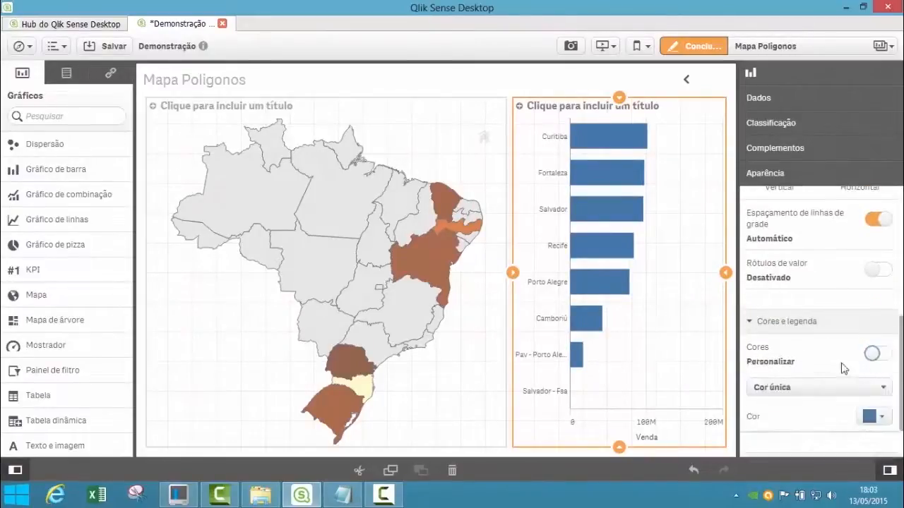
scroll(844, 367, "down", 1)
left_click(879, 329)
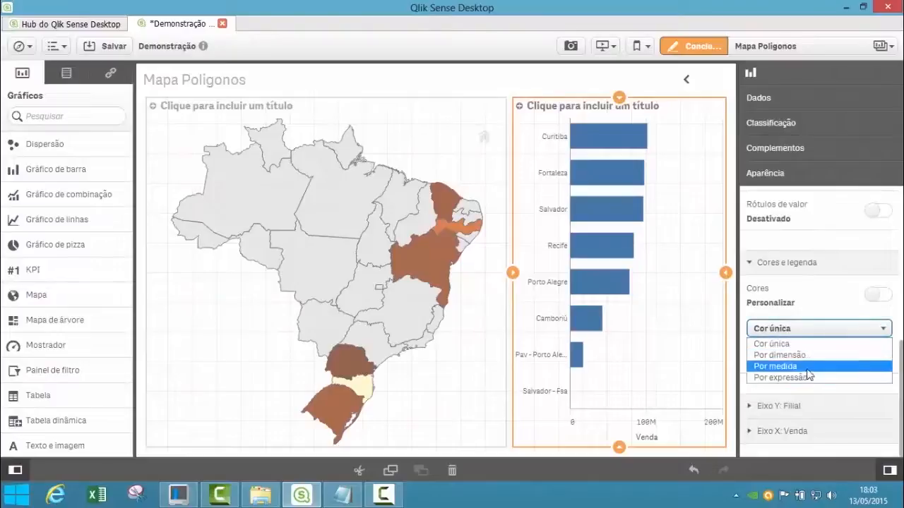
left_click(804, 367)
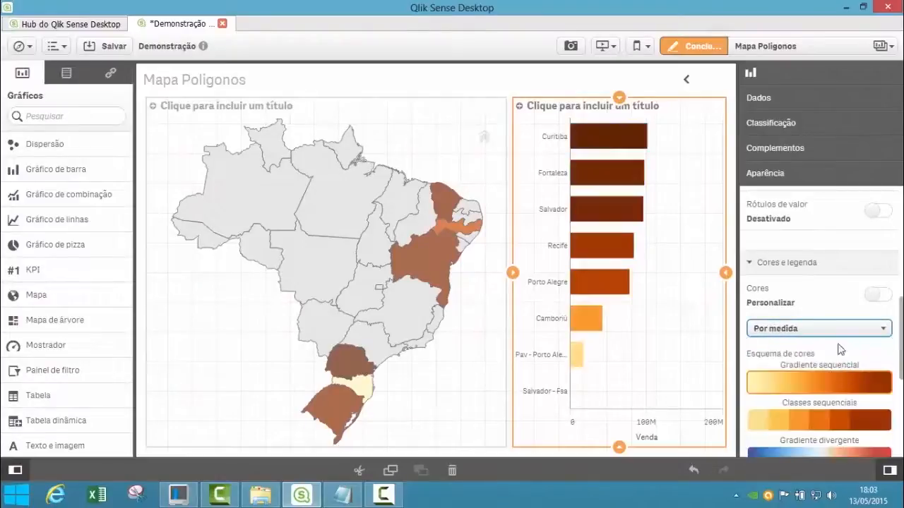
Finish editing the Mapa Poligonos sheet and clear the Filial selection
left_click(692, 46)
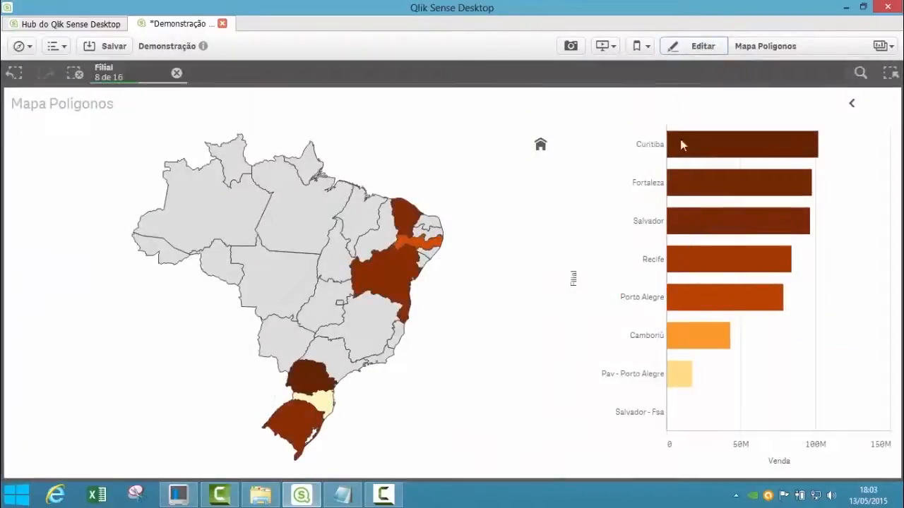
left_click(176, 74)
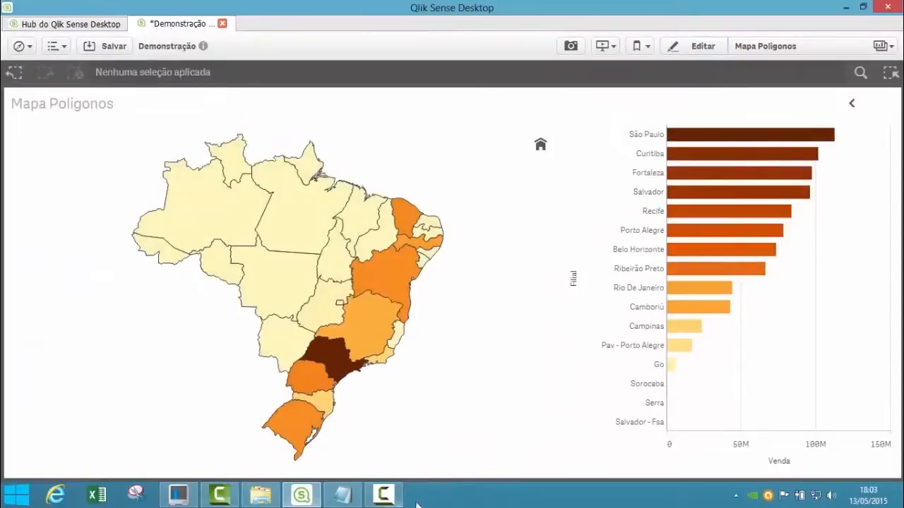
Select the state GO on the polygon map, examine it at different scales, and clear the UF selection
left_click(333, 290)
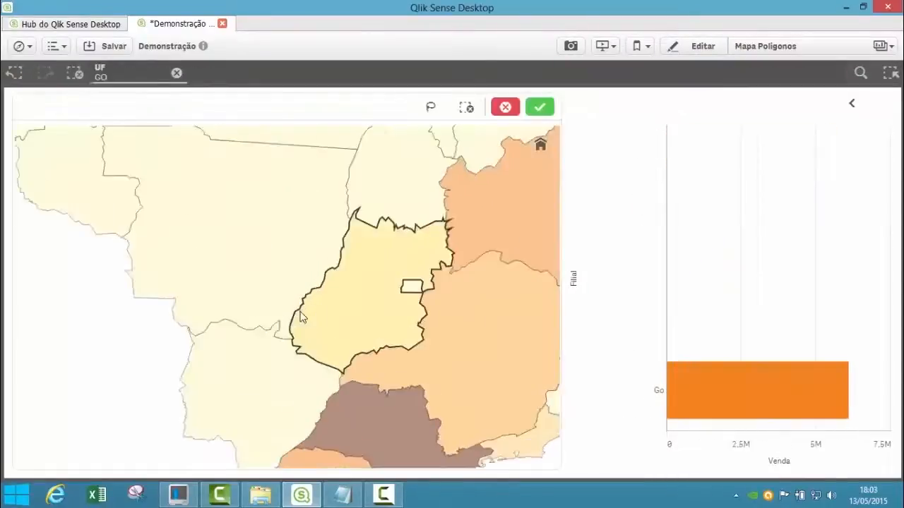
scroll(319, 308, "down", 4)
scroll(324, 311, "up", 6)
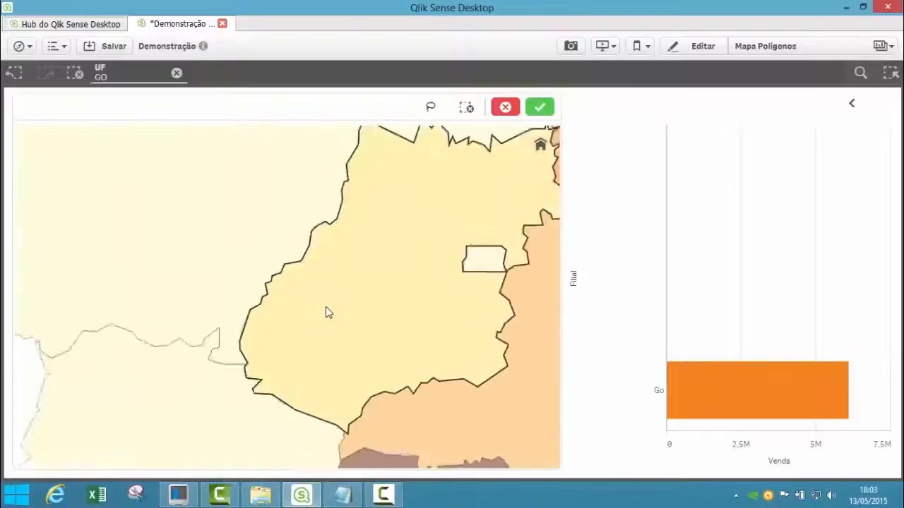
scroll(325, 313, "down", 4)
scroll(326, 311, "down", 2)
scroll(328, 314, "up", 2)
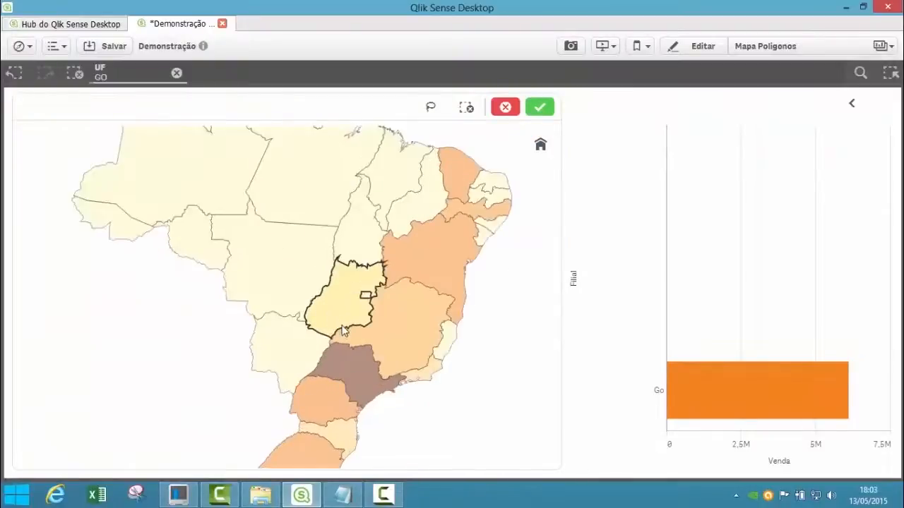
scroll(398, 353, "down", 1)
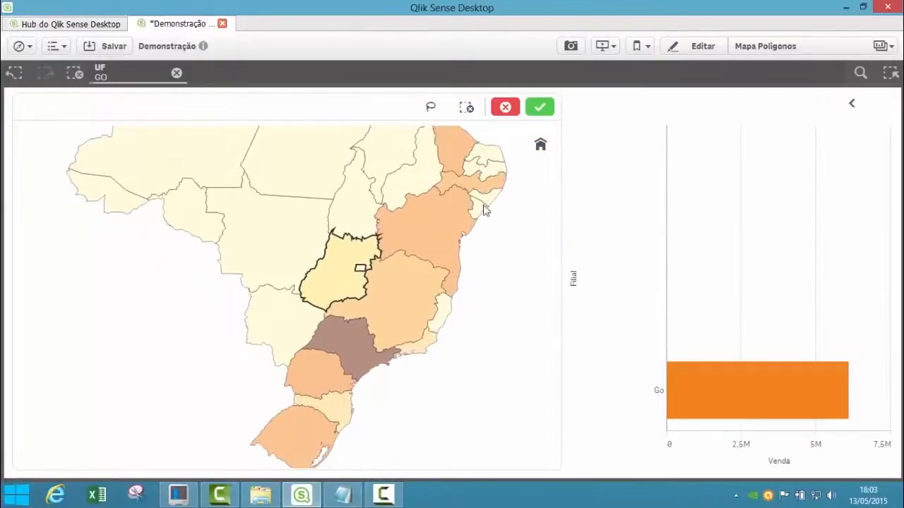
scroll(480, 206, "down", 1)
scroll(399, 258, "down", 2)
left_click(177, 73)
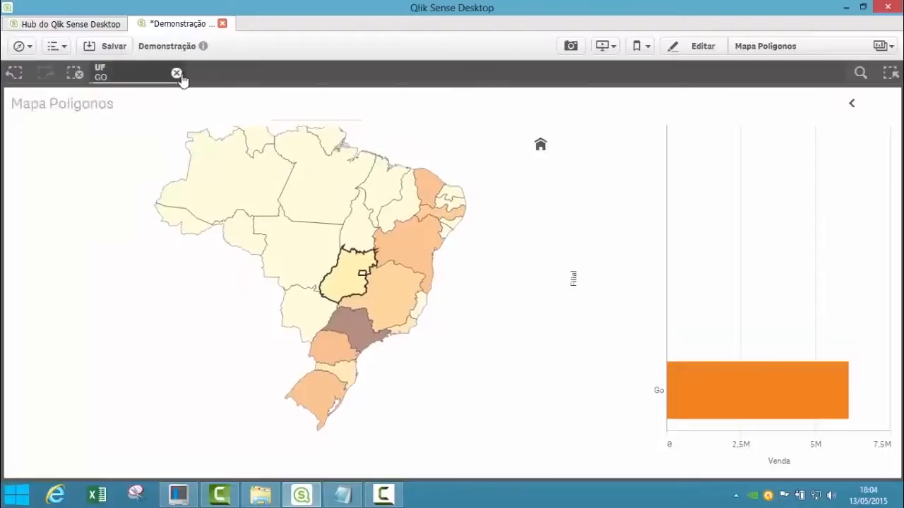
Select the states SP and RS on the map to filter the branch chart, and clear the UF selection
left_click(353, 328)
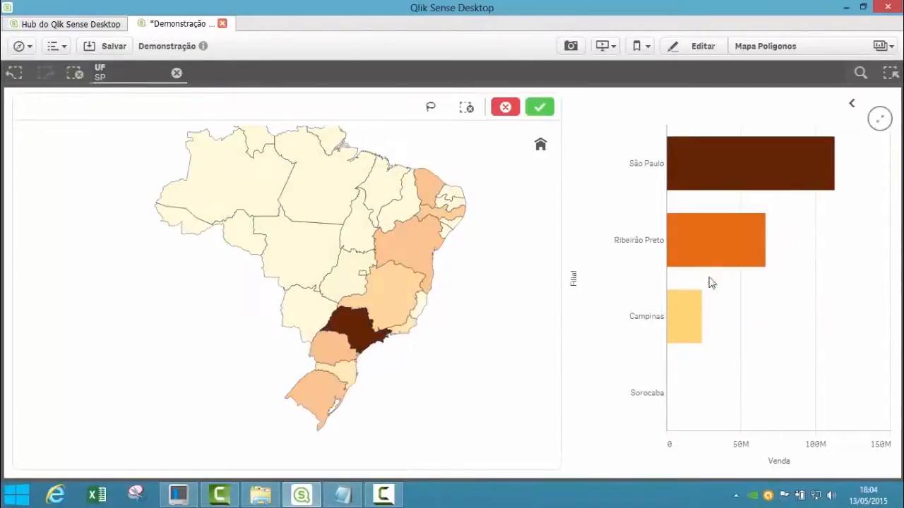
left_click(326, 411)
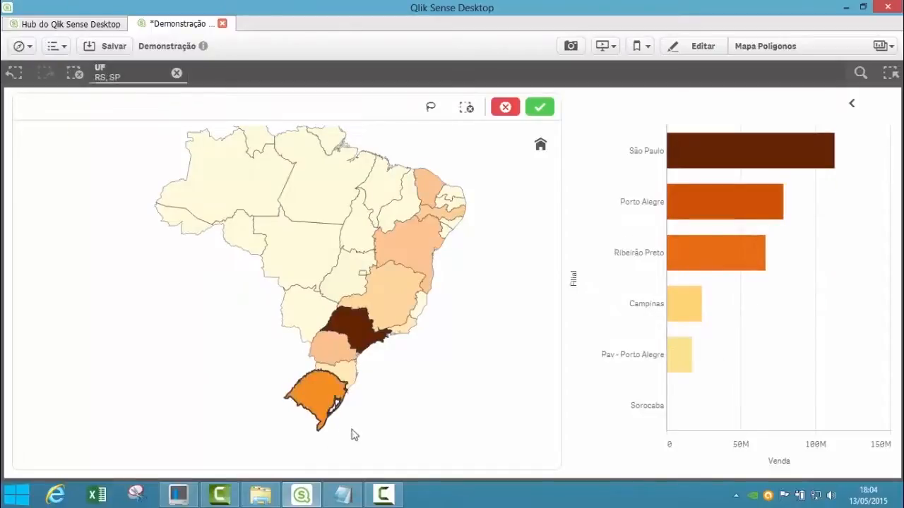
left_click(177, 74)
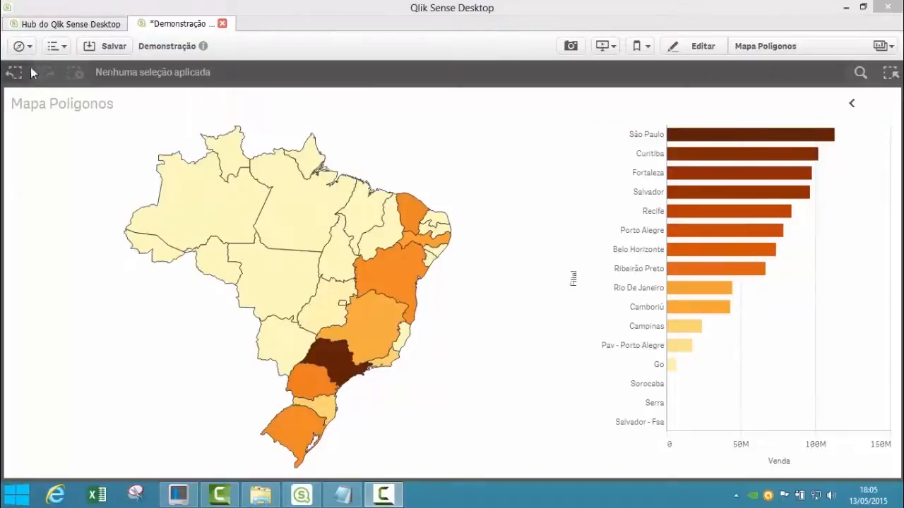
Go to the app overview, move the sheet Minha nova pasta (1) after Mapa Lat Long, and restore the original order
left_click(21, 46)
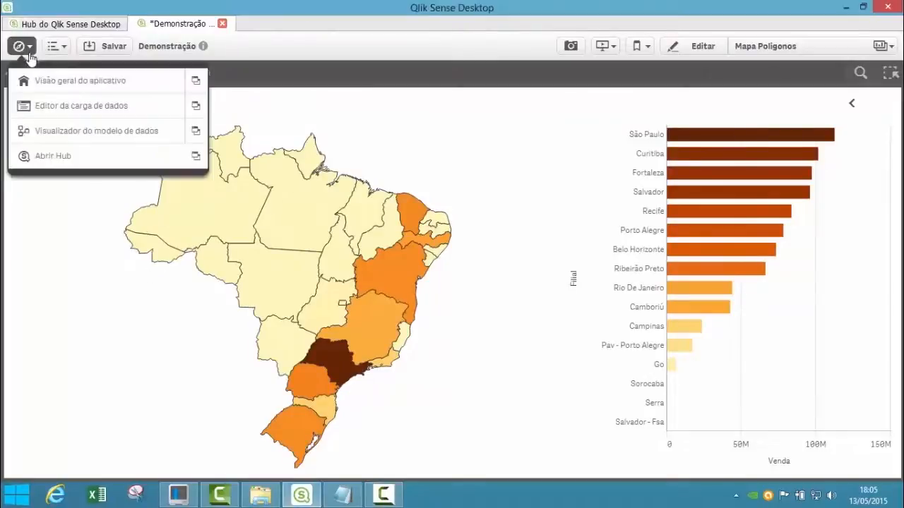
left_click(94, 84)
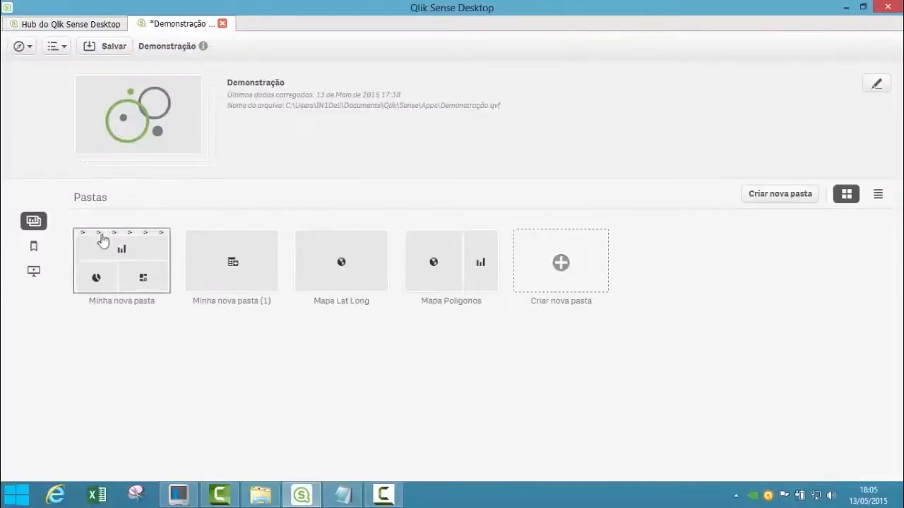
left_click_drag(245, 283, 365, 281)
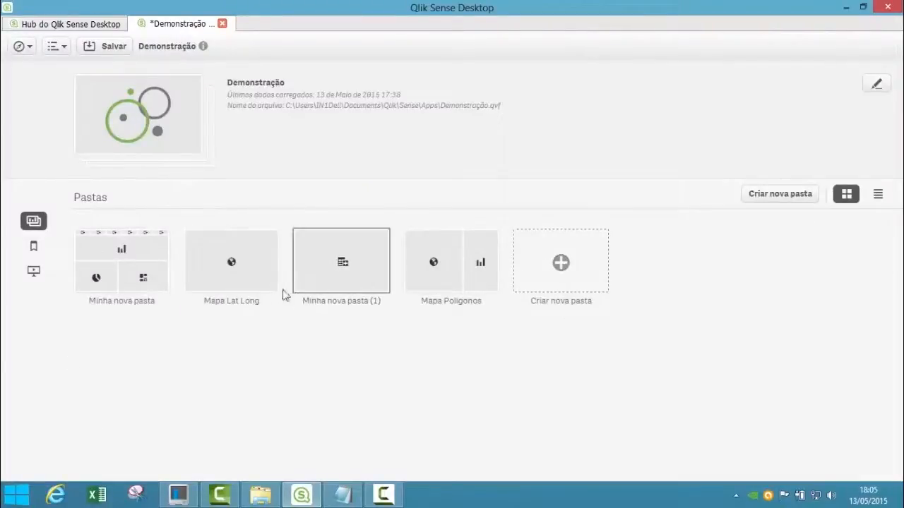
left_click_drag(277, 293, 351, 295)
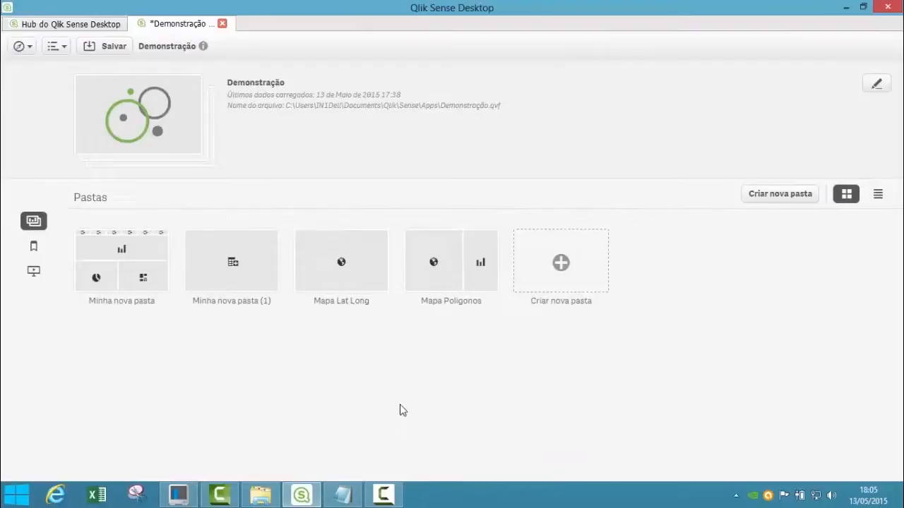
Open the sheet Minha nova pasta and confirm a selection of the year 2012 in the Vendas por Data de Emissão chart
left_click(131, 269)
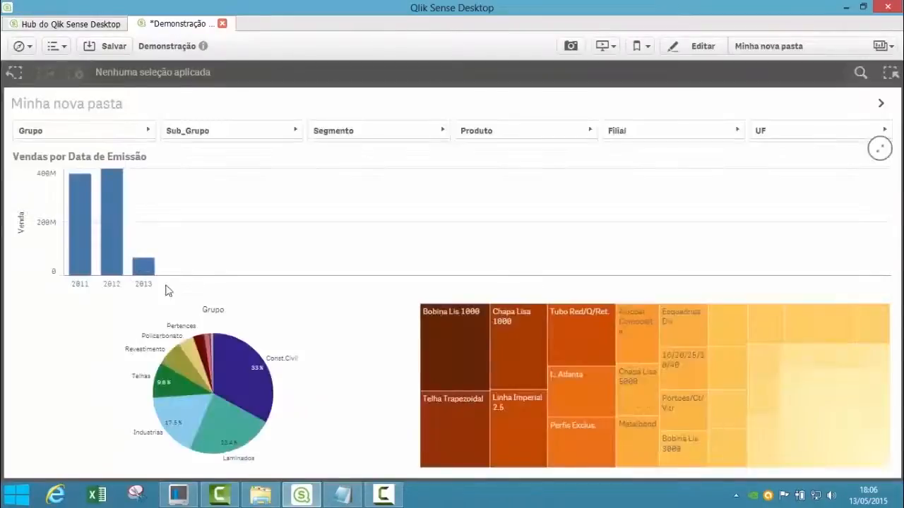
left_click(106, 252)
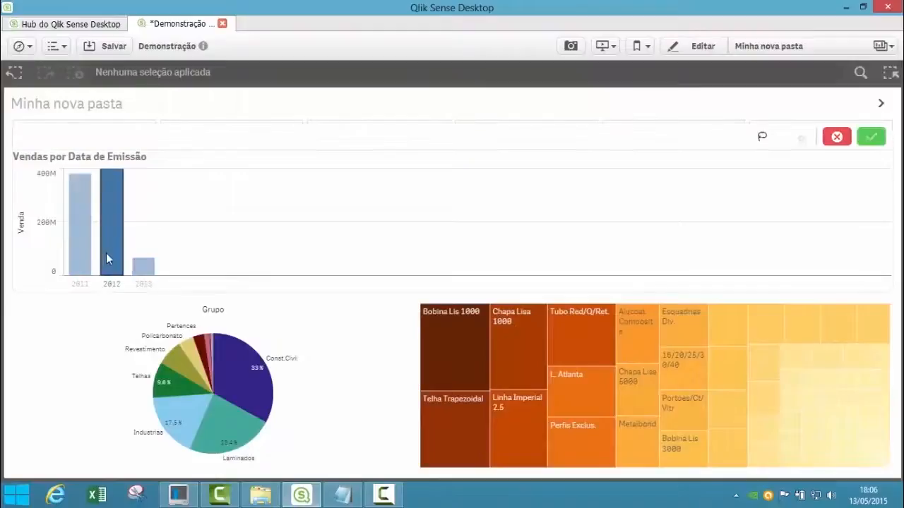
left_click(870, 135)
Select the groups Const.Civil, Laminados, Industrias and Telhas in the pie chart and confirm the selection
left_click(220, 379)
left_click(227, 426)
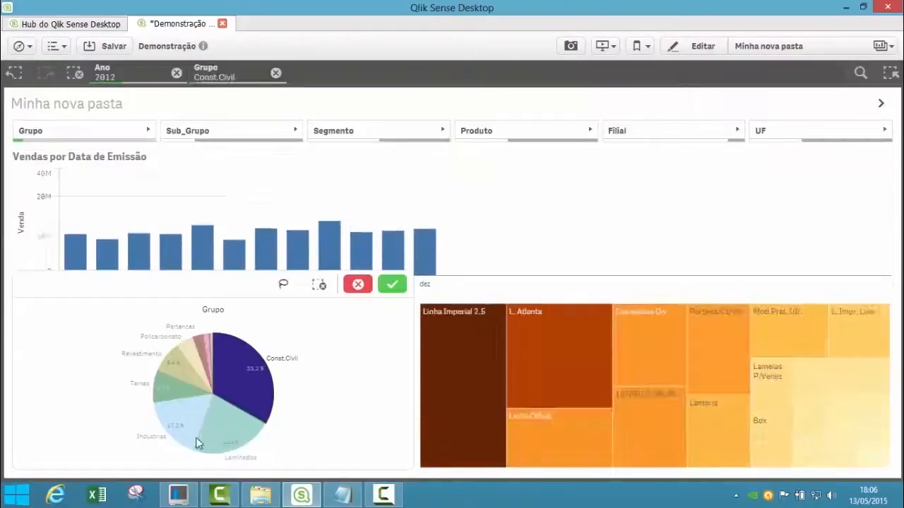
left_click(187, 434)
left_click(173, 379)
left_click(391, 284)
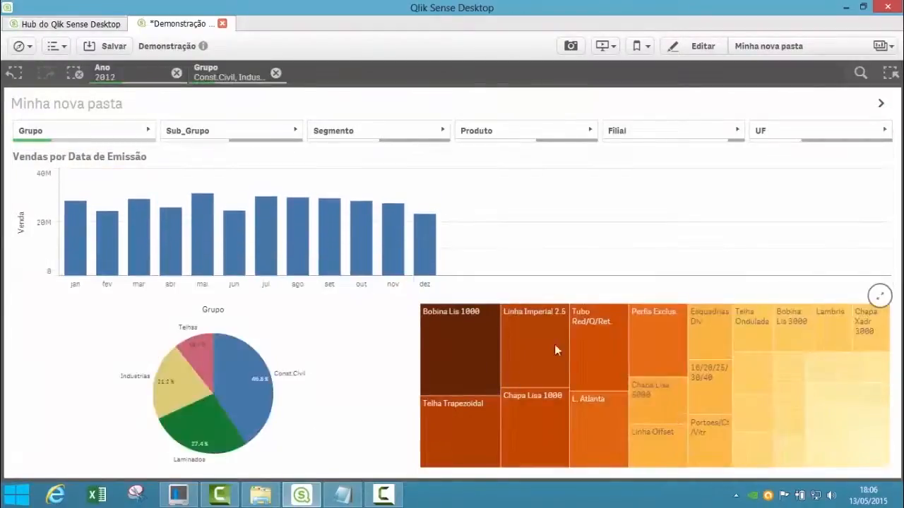
Lasso a range of subgroups across the treemap, including Tubo Red/Q/Ret., and confirm the selection
left_click(587, 345)
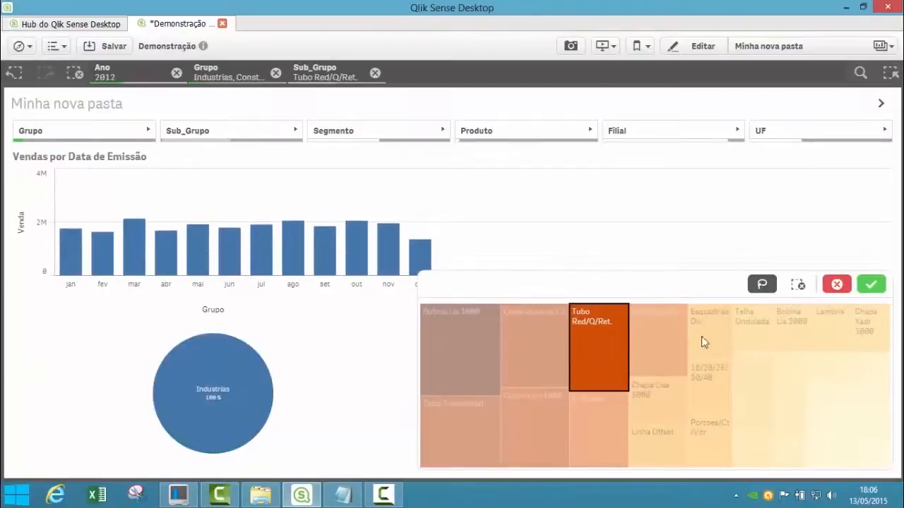
mouse_move(740, 340)
left_mouse_down()
mouse_move(502, 425)
mouse_move(747, 431)
mouse_move(755, 399)
mouse_move(739, 442)
left_mouse_up()
left_click(871, 284)
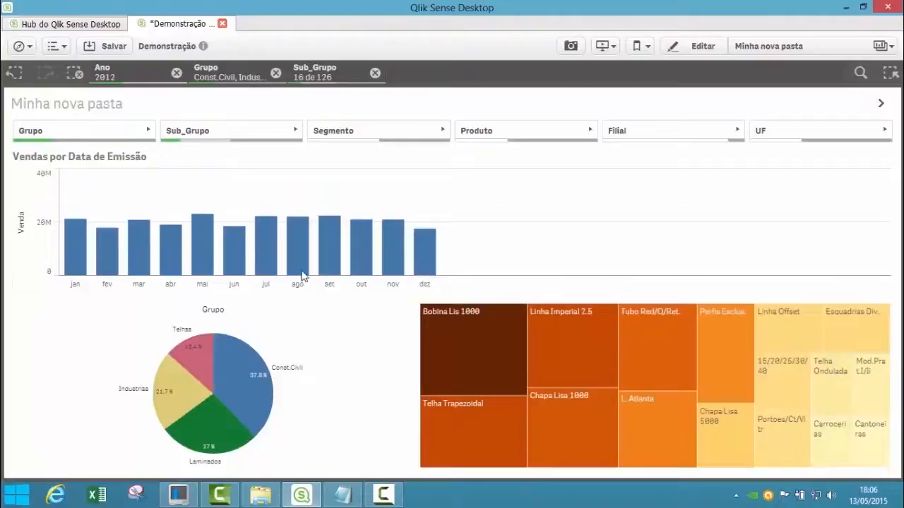
Select the month ago in the Vendas por Data de Emissão chart and the segment Aluminio, confirming both selections
left_click(300, 272)
left_click(869, 135)
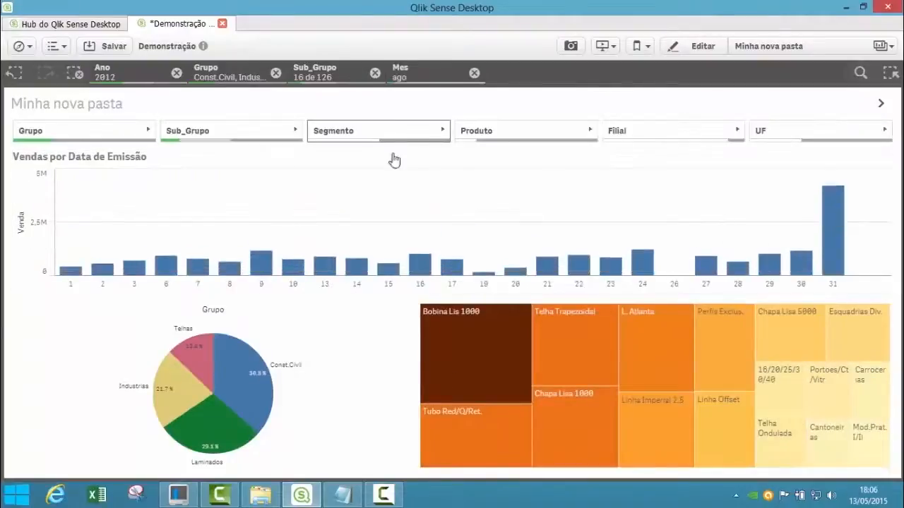
left_click(368, 133)
left_click(334, 214)
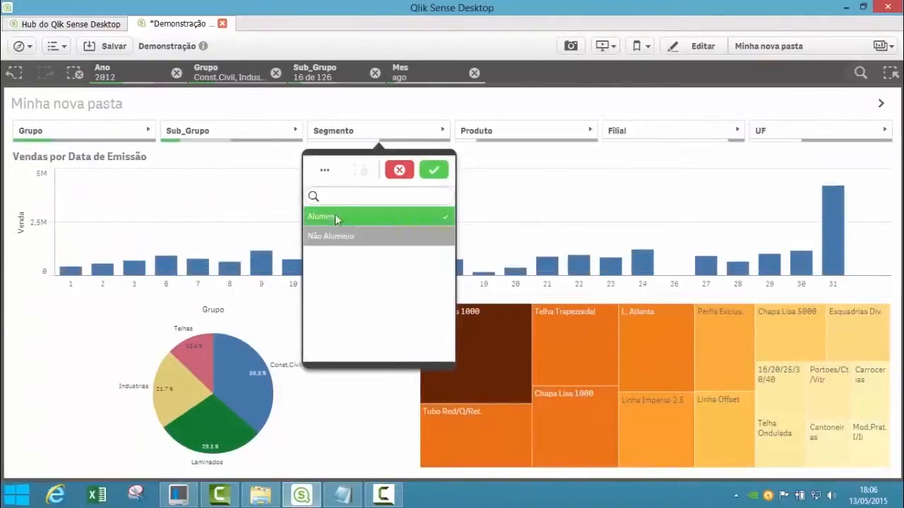
left_click(465, 169)
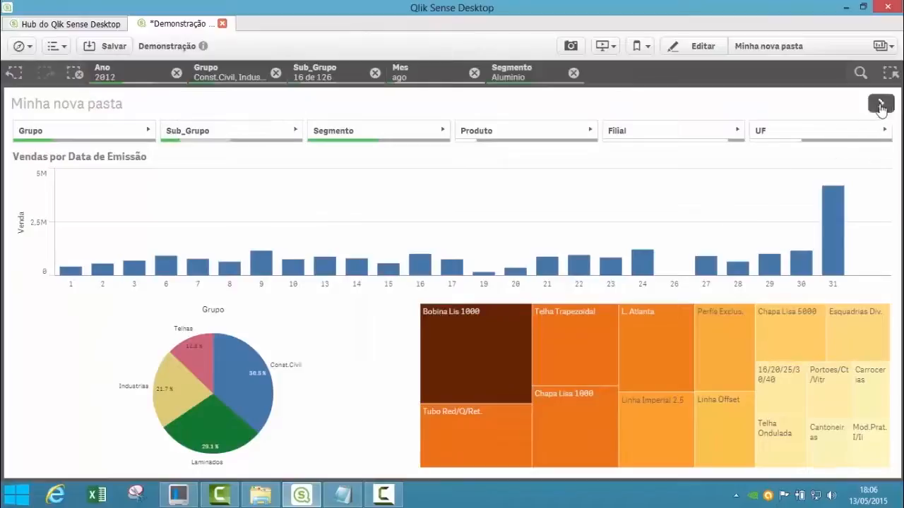
On the Mapa Lat Long sheet, lasso the branch points from Goiás down to Santa Catarina, including São Paulo and Rio de Janeiro, and confirm
left_click(880, 105)
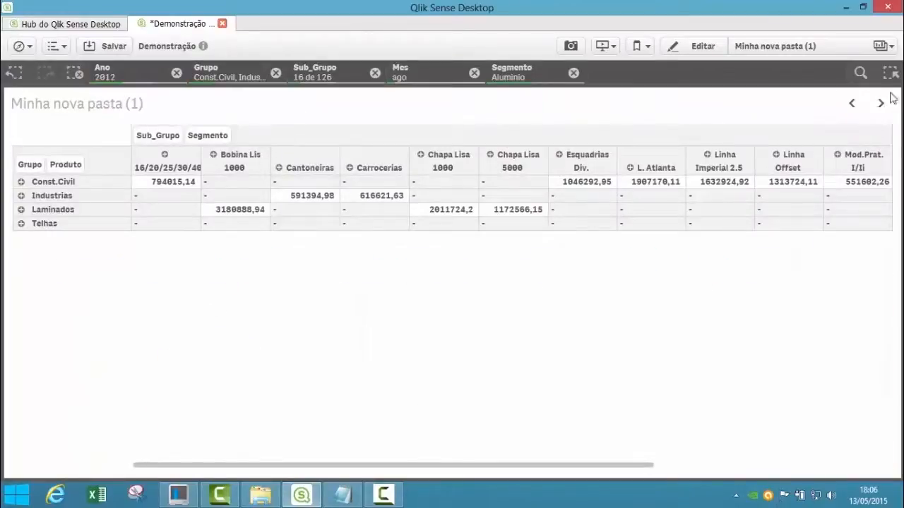
left_click(882, 103)
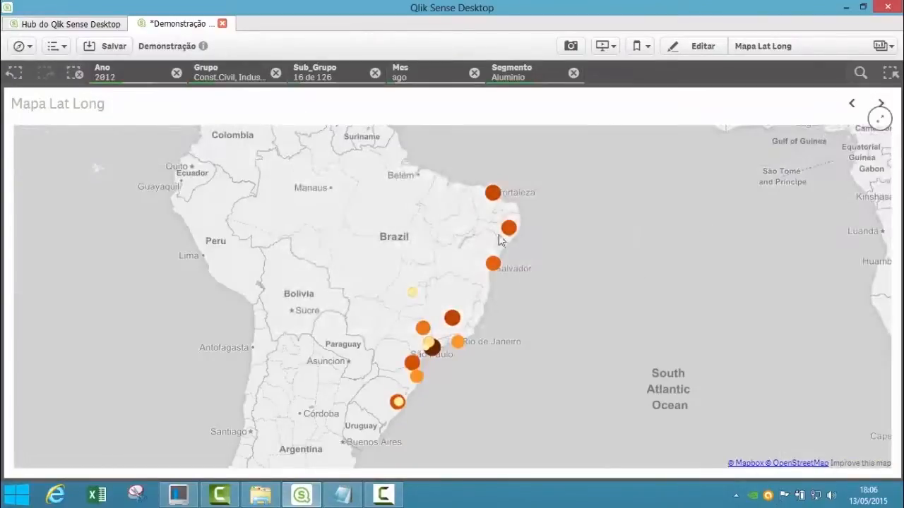
left_click(591, 271)
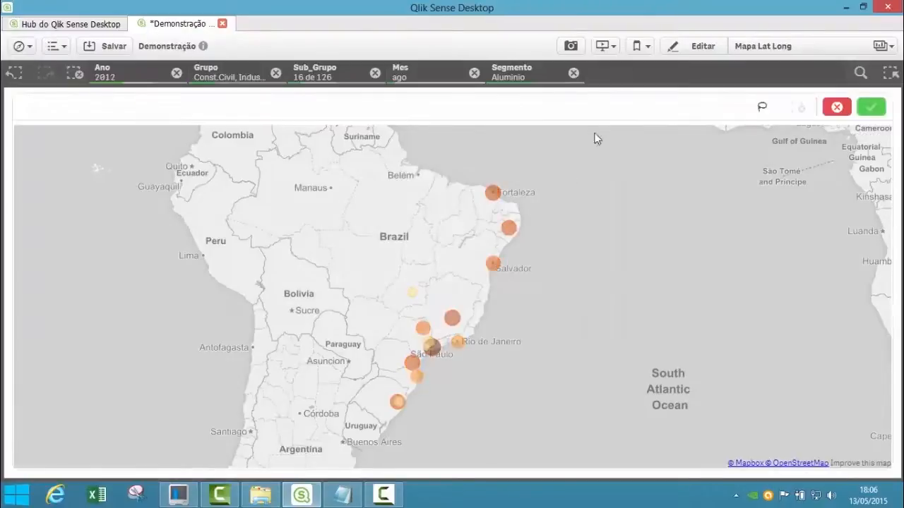
left_click(755, 109)
mouse_move(499, 345)
left_mouse_down()
mouse_move(421, 277)
mouse_move(395, 370)
mouse_move(498, 385)
mouse_move(498, 344)
left_mouse_up()
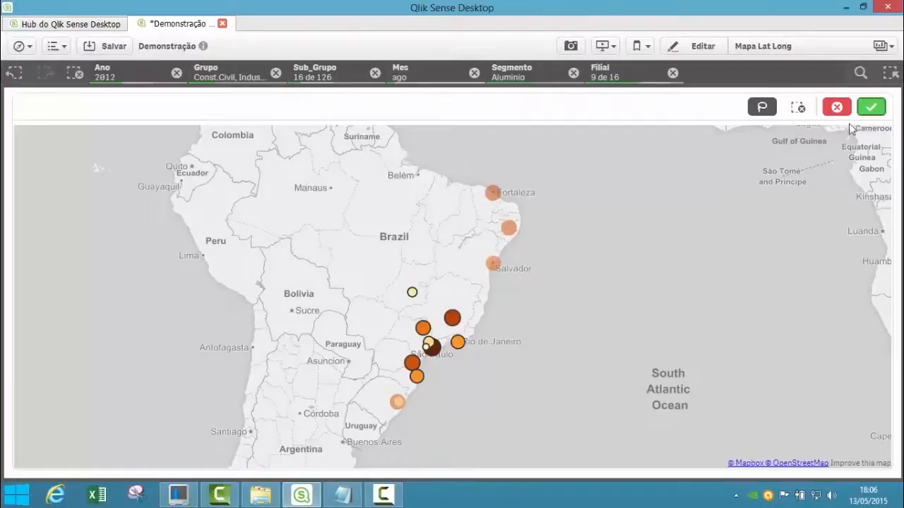
left_click(871, 107)
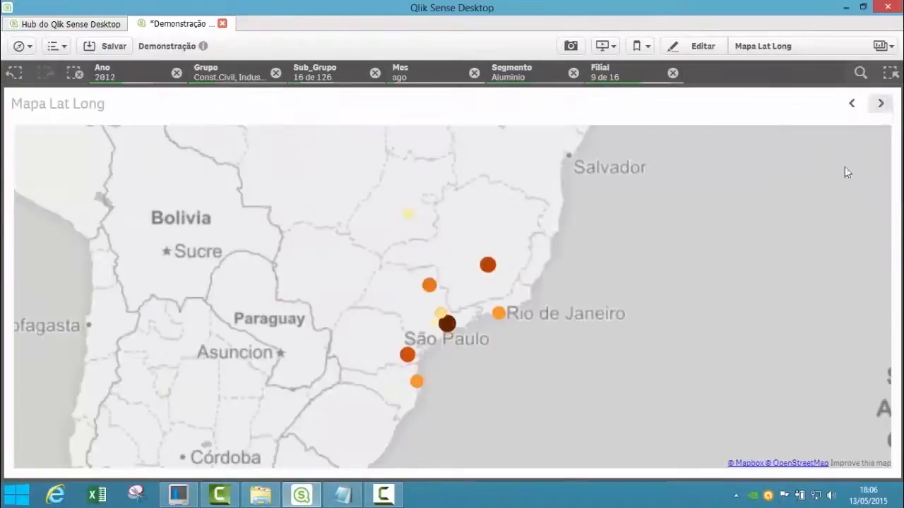
Return to the sheet Minha nova pasta and take snapshots of the sales bar chart, the Grupo pie chart and the treemap
left_click(851, 103)
left_click(852, 103)
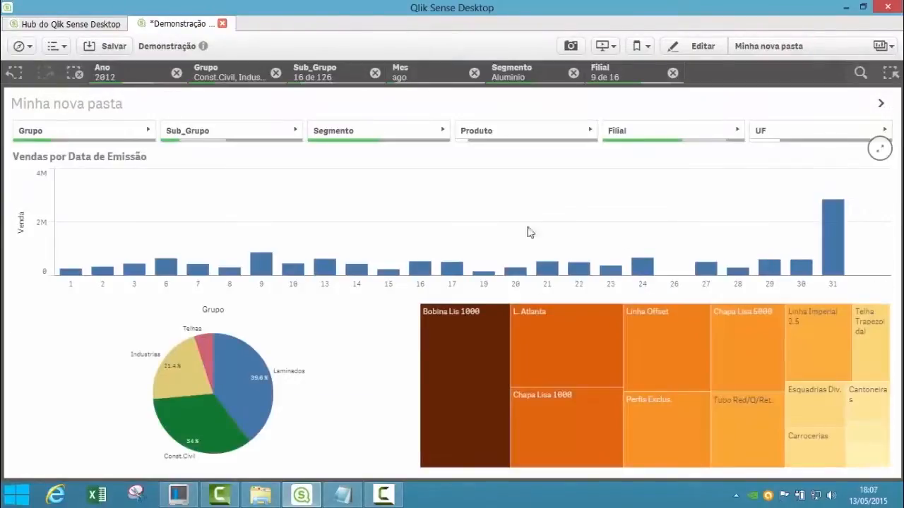
mouse_move(467, 285)
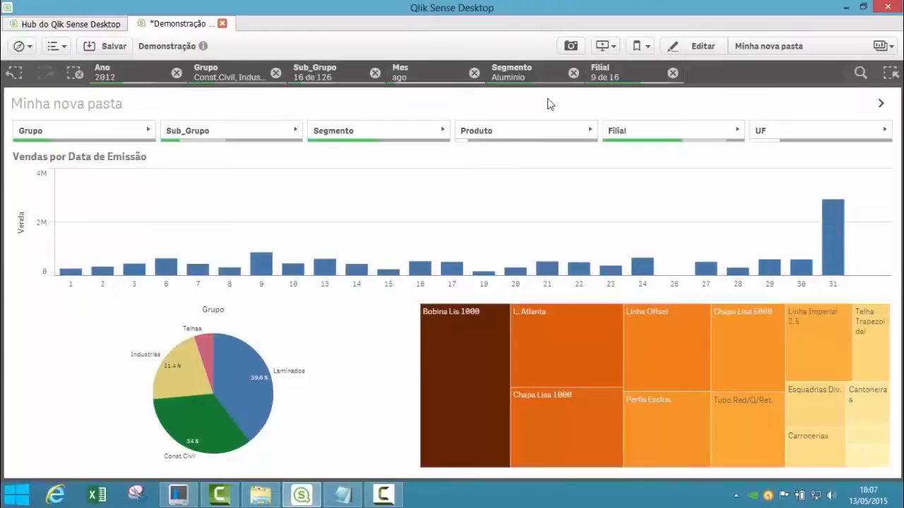
left_click(572, 48)
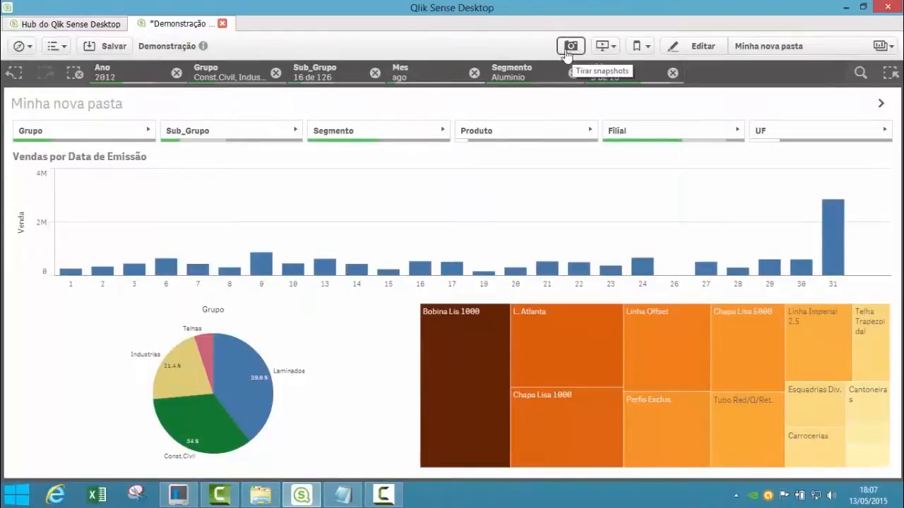
left_click(314, 210)
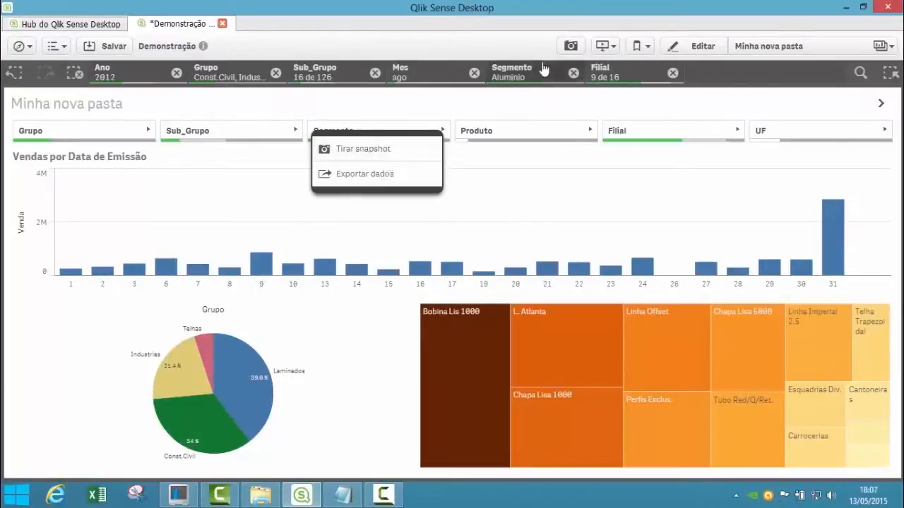
left_click(571, 46)
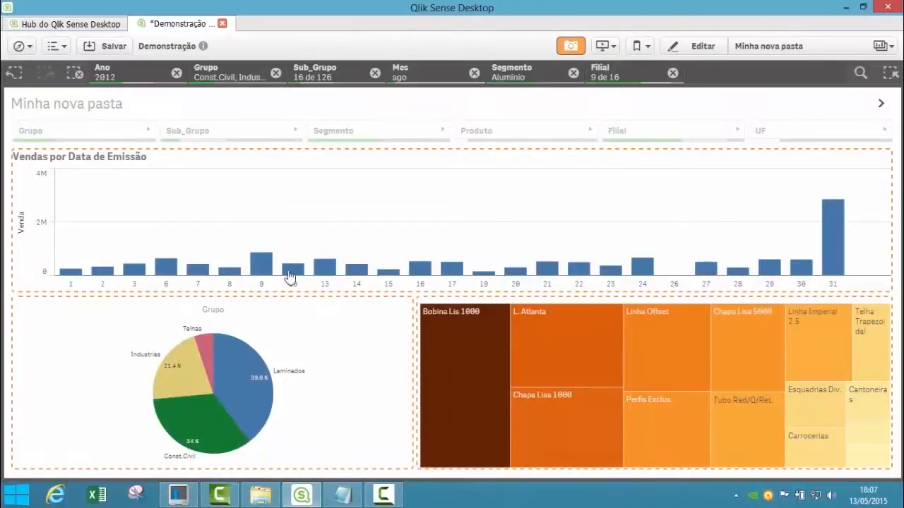
left_click(279, 216)
left_click(328, 385)
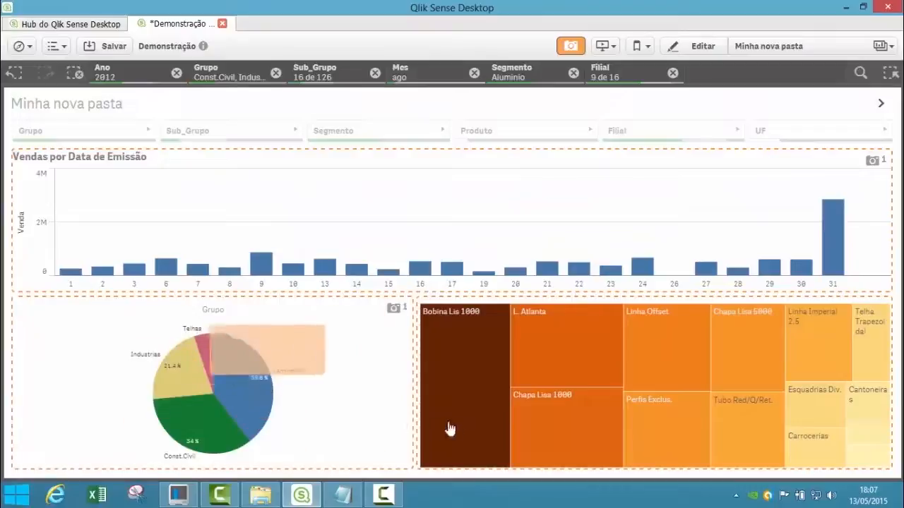
left_click(548, 382)
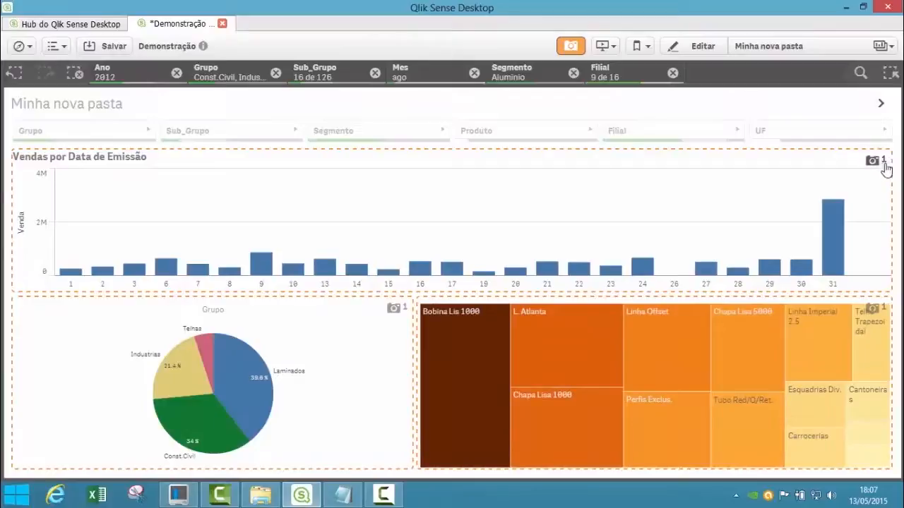
Take snapshots of the pivot table on Minha nova pasta (1) and the point map on Mapa Lat Long
left_click(881, 105)
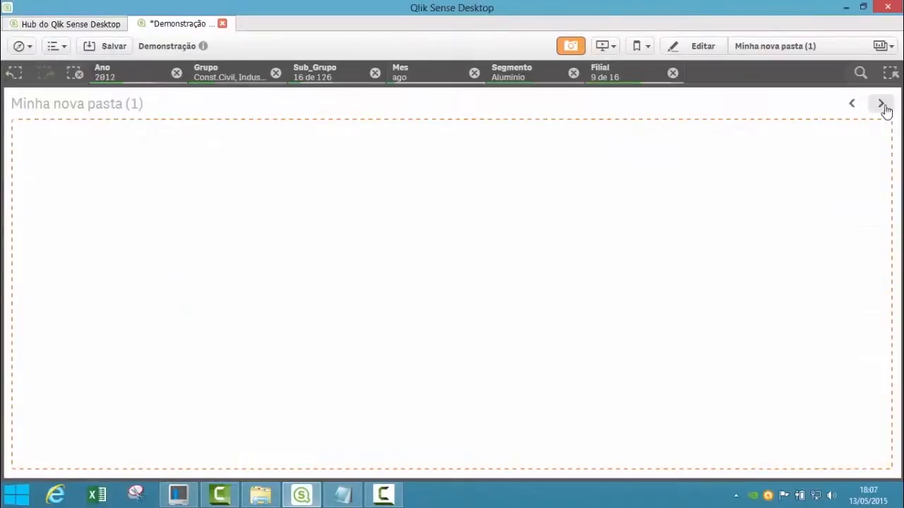
left_click(413, 195)
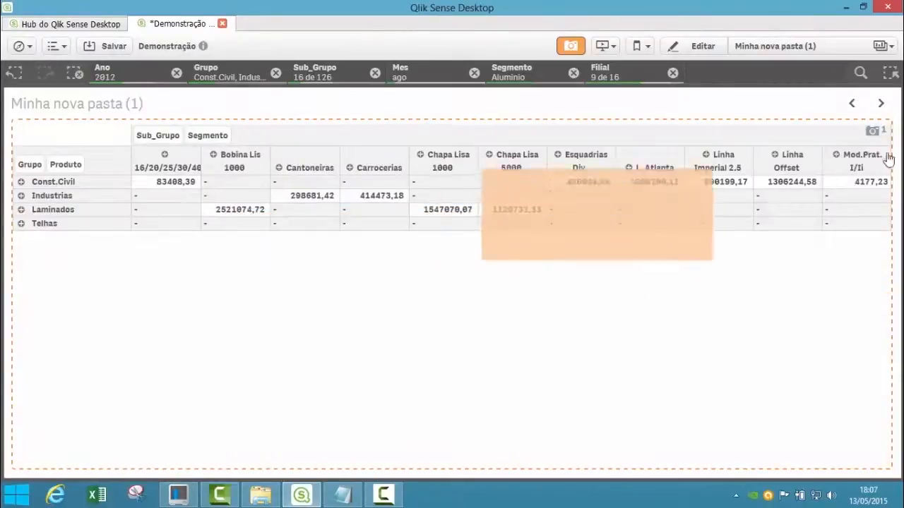
left_click(881, 103)
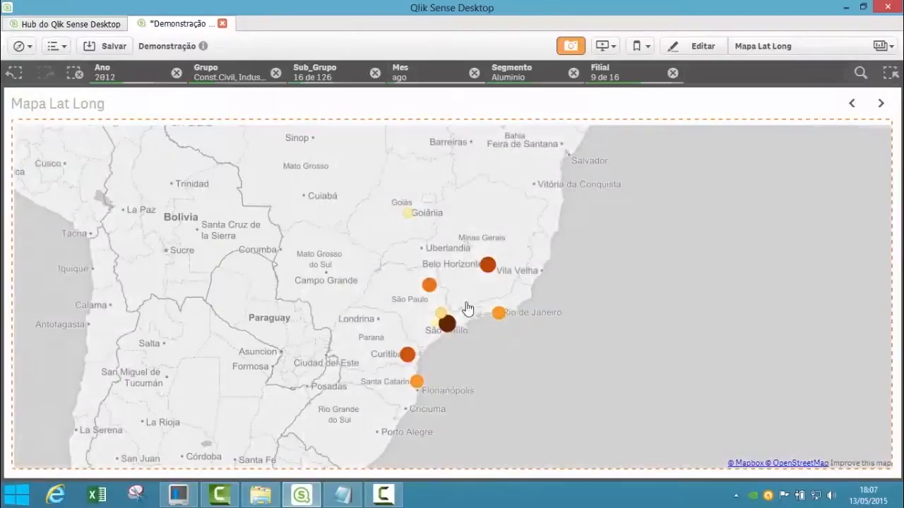
left_click(511, 319)
Take snapshots of the polygon map and the Filial bar chart on Mapa Poligonos, and clear all selections
left_click(880, 104)
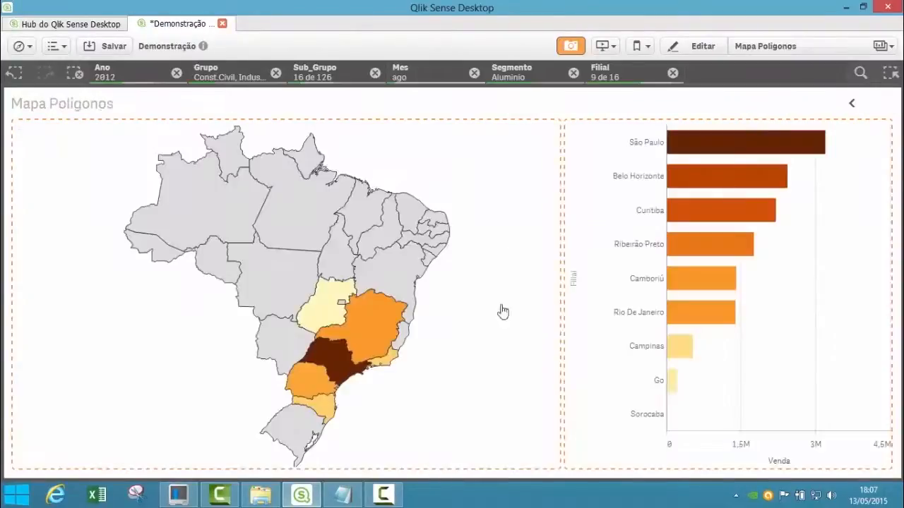
left_click(449, 301)
left_click(658, 372)
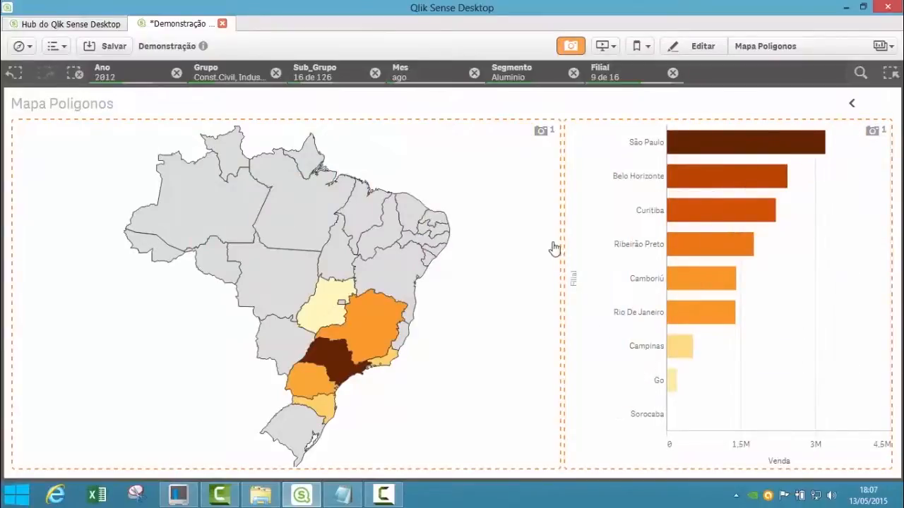
left_click(74, 73)
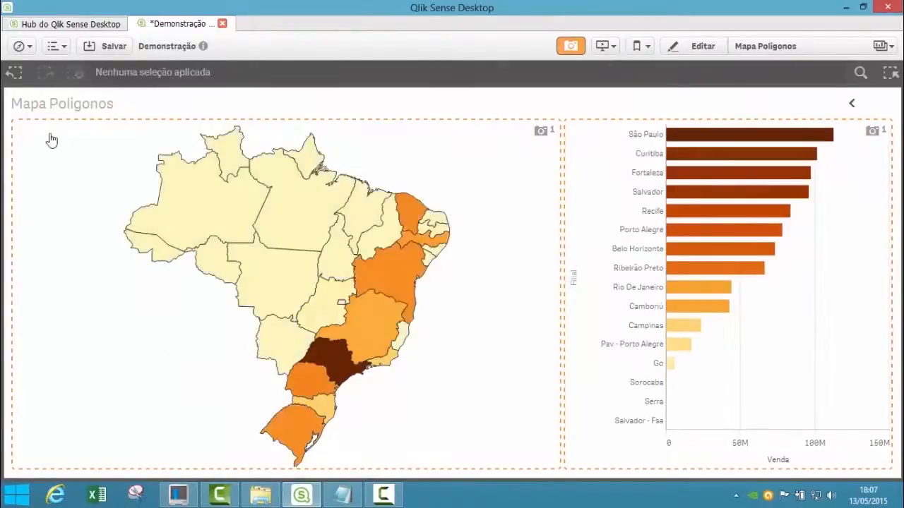
left_click(570, 49)
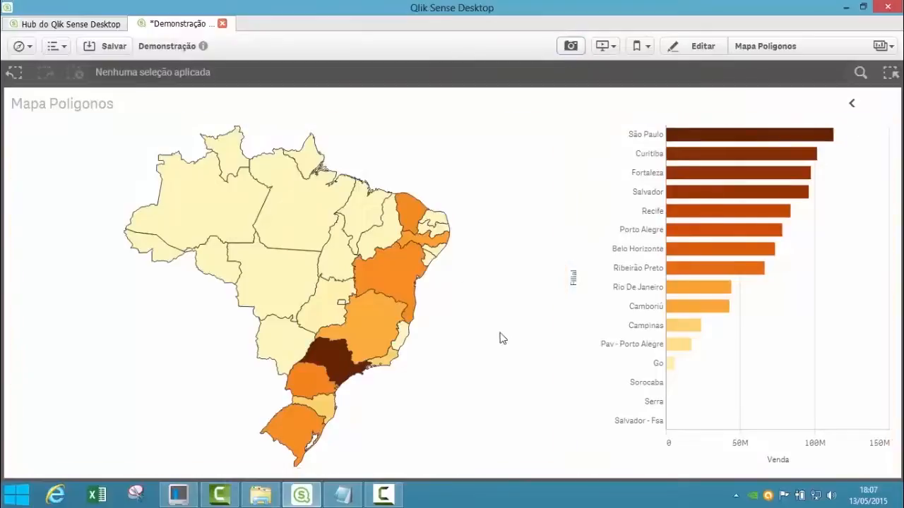
Create a new story titled Apresentação Vendas and open it
left_click(614, 54)
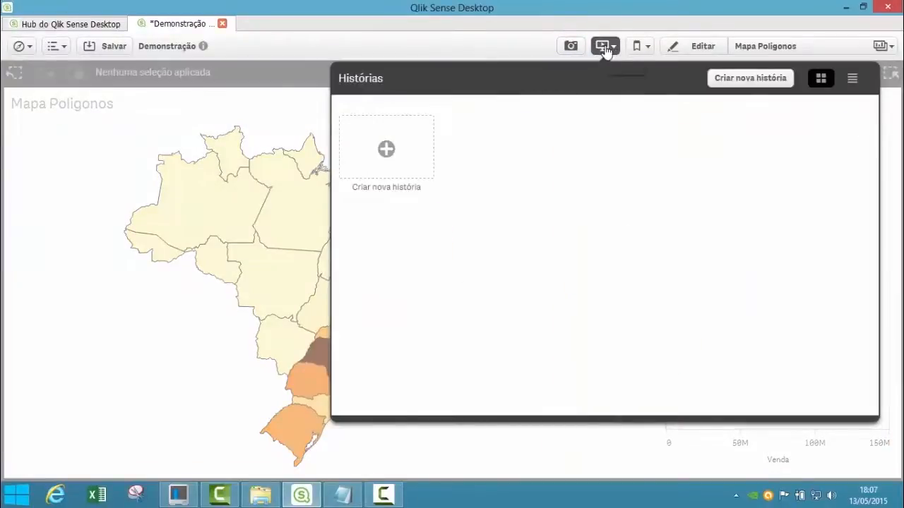
left_click(404, 161)
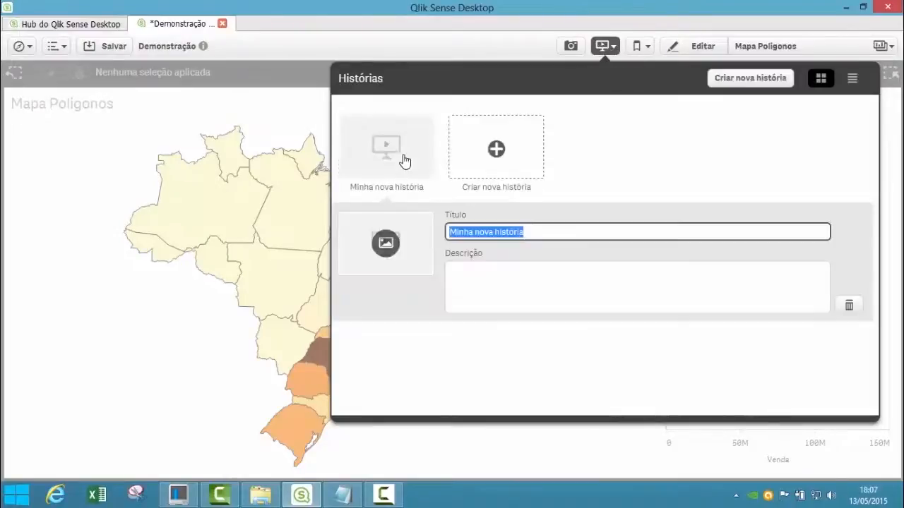
type("Aprese")
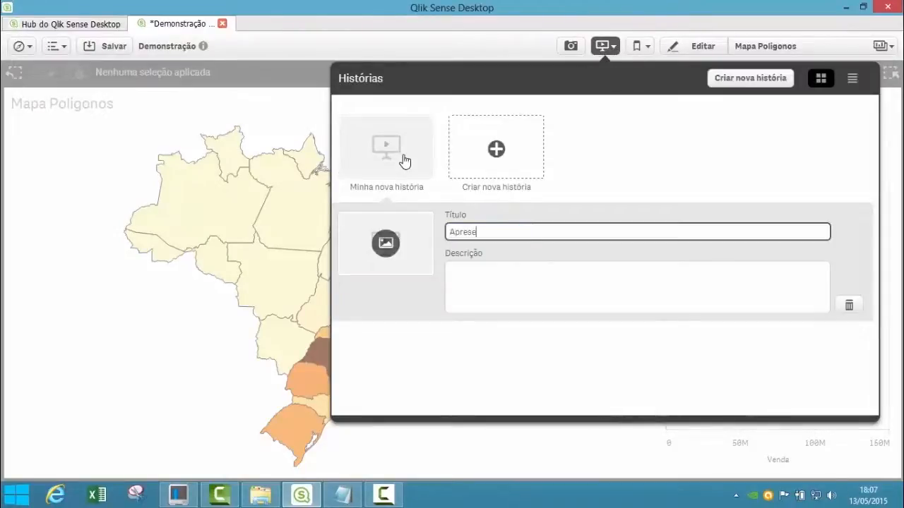
type("ntação Ver")
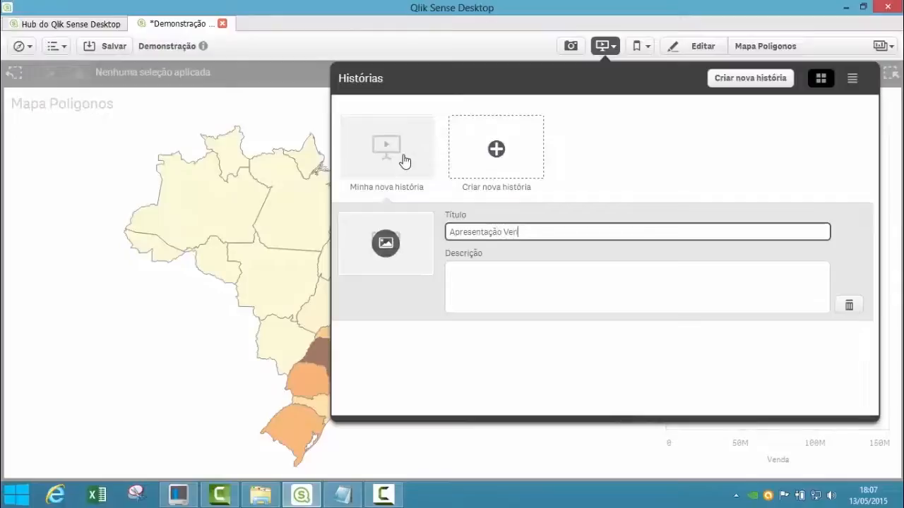
type("ndas")
left_click(403, 163)
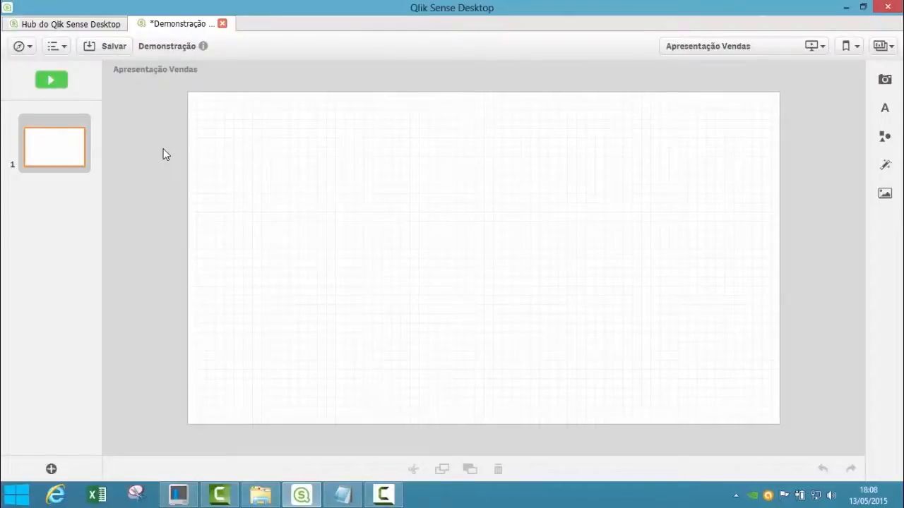
Add two blank slides to the story
left_click(54, 469)
left_click(70, 432)
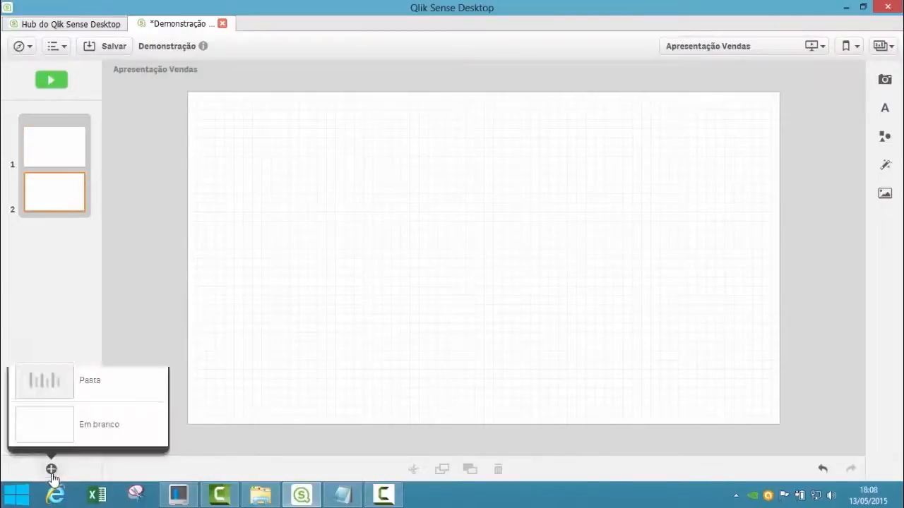
left_click(64, 428)
Add a Pasta slide to the story and embed the sheet Minha nova pasta in it
left_click(49, 469)
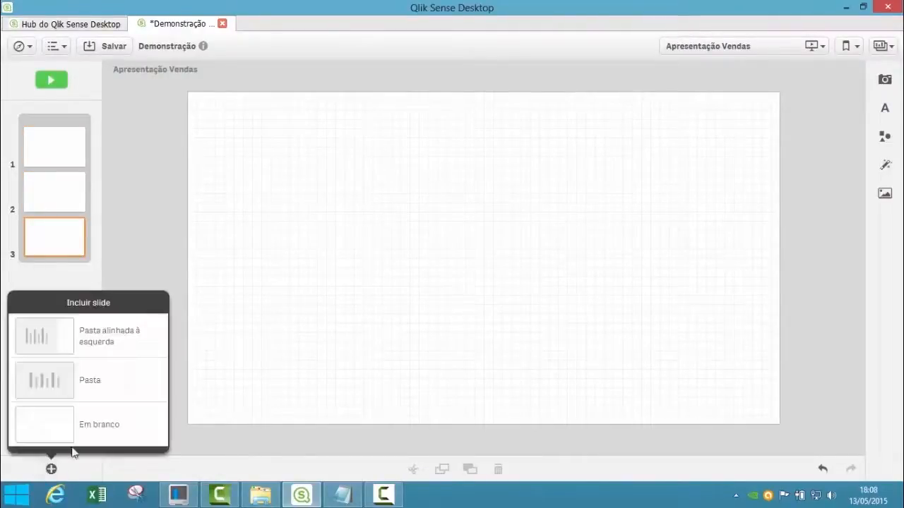
left_click(44, 379)
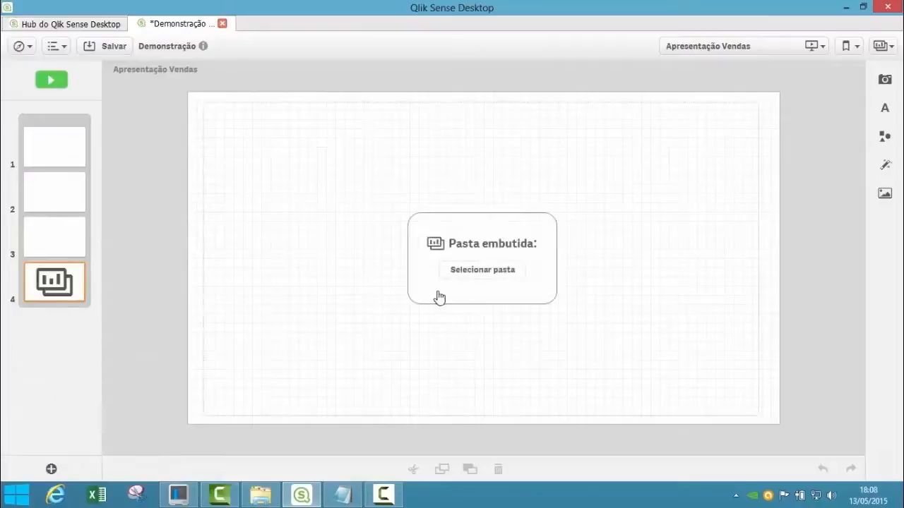
left_click(470, 277)
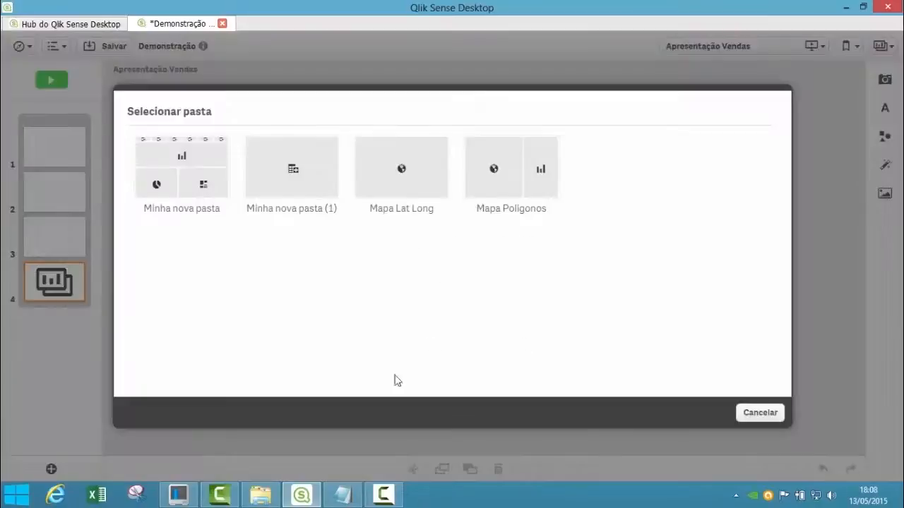
left_click(190, 173)
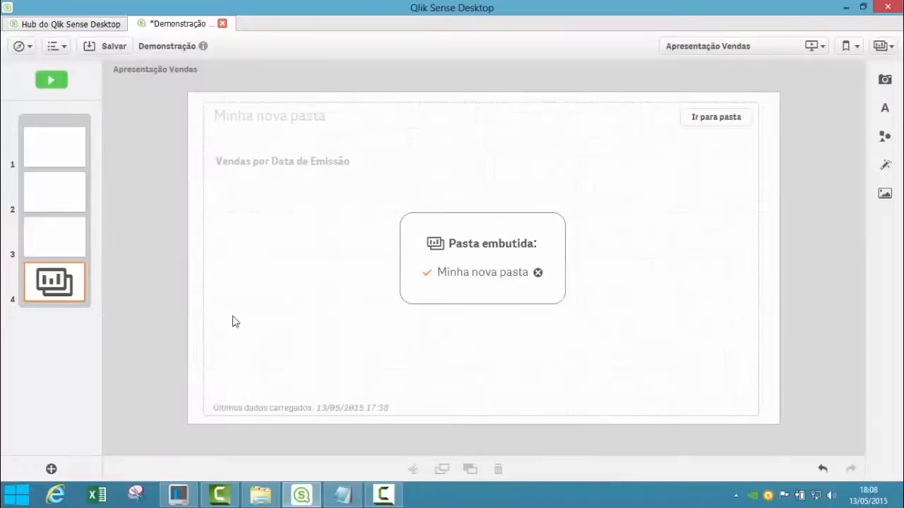
On slide 1, place a wide text box centred near the top and a square text box in the left half
left_click(62, 153)
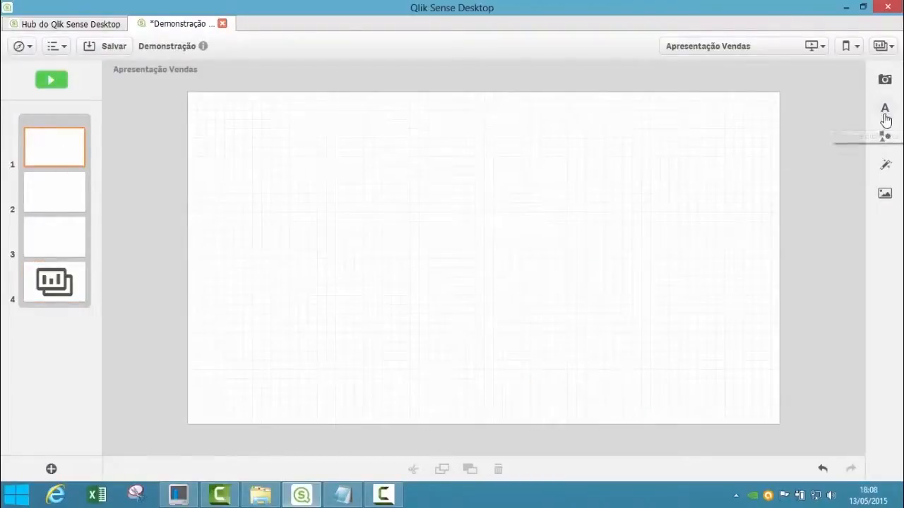
left_click(886, 110)
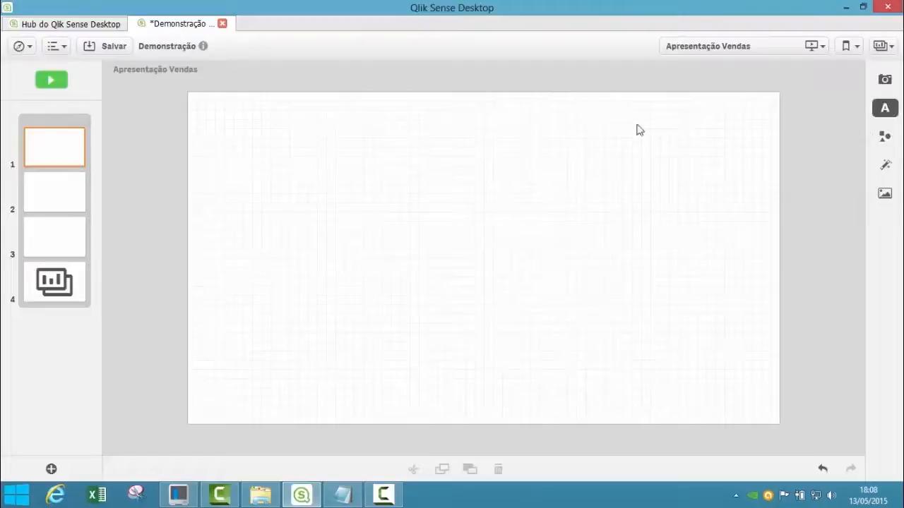
left_click(884, 107)
left_click_drag(763, 129, 449, 144)
left_click(882, 114)
left_click_drag(777, 142, 329, 289)
Place an image object in the right half of slide 1 and enter Apresentação Maio 2015 in the title box
left_click(885, 194)
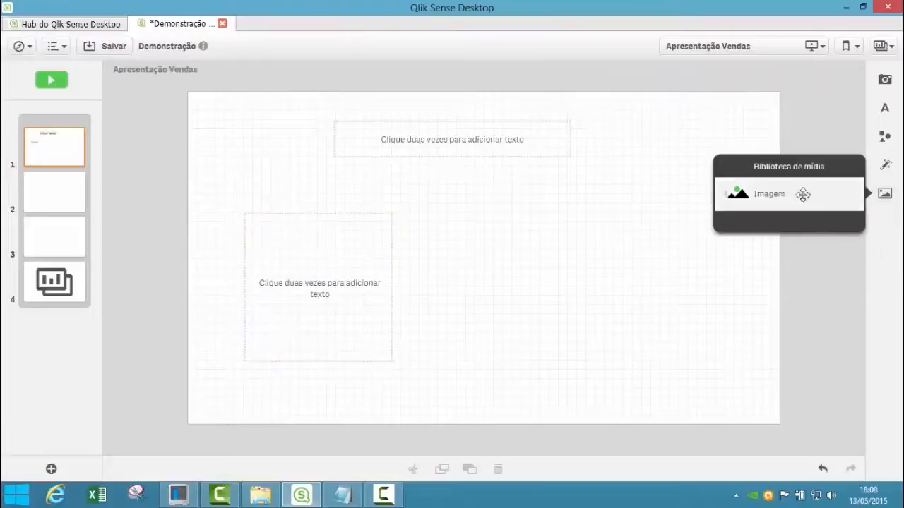
left_click_drag(777, 196, 571, 291)
left_click(451, 141)
double_click(447, 143)
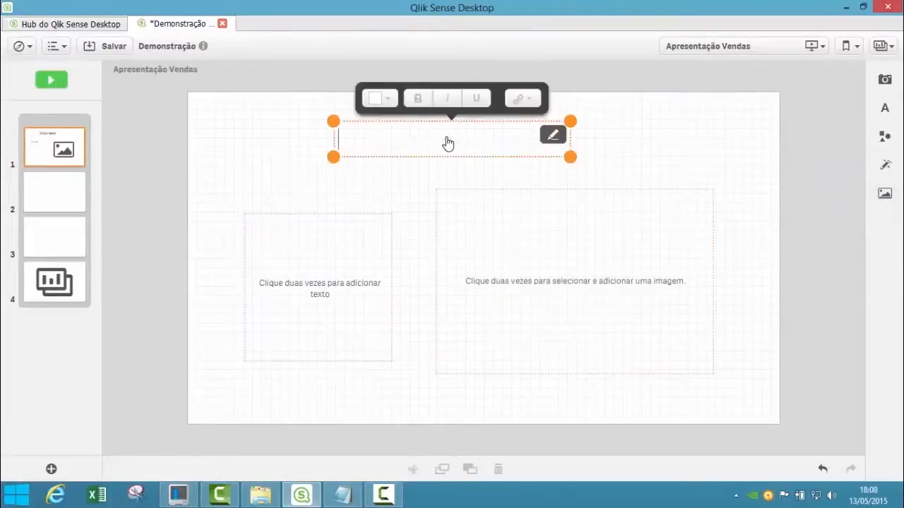
type("Aprese")
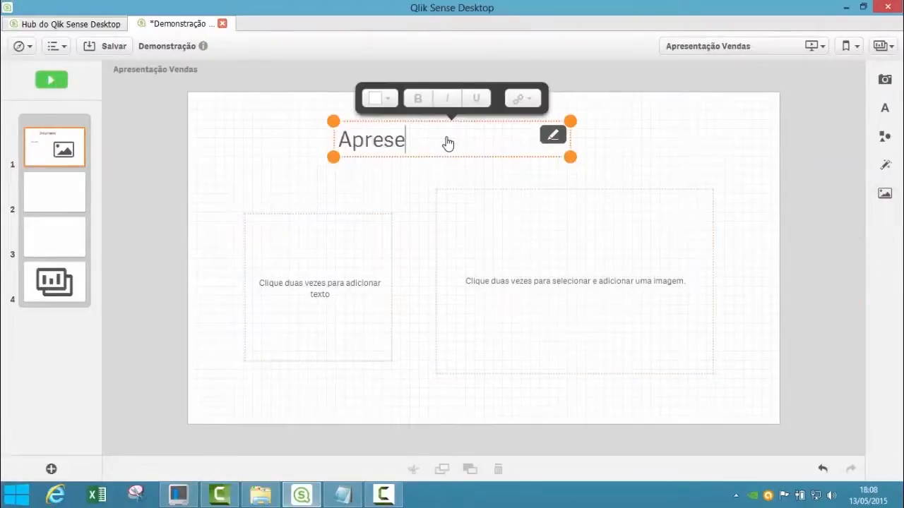
type("m")
type("ntaç")
type("ão Maio")
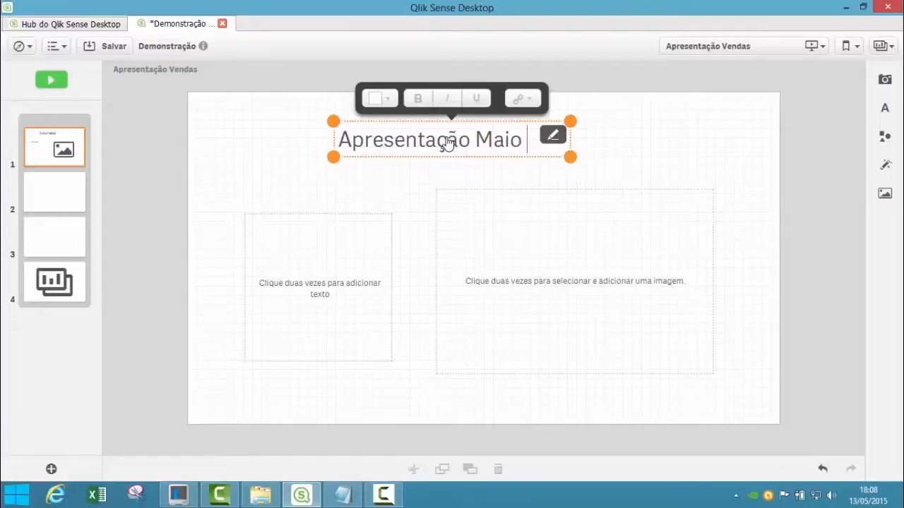
type(" 2015")
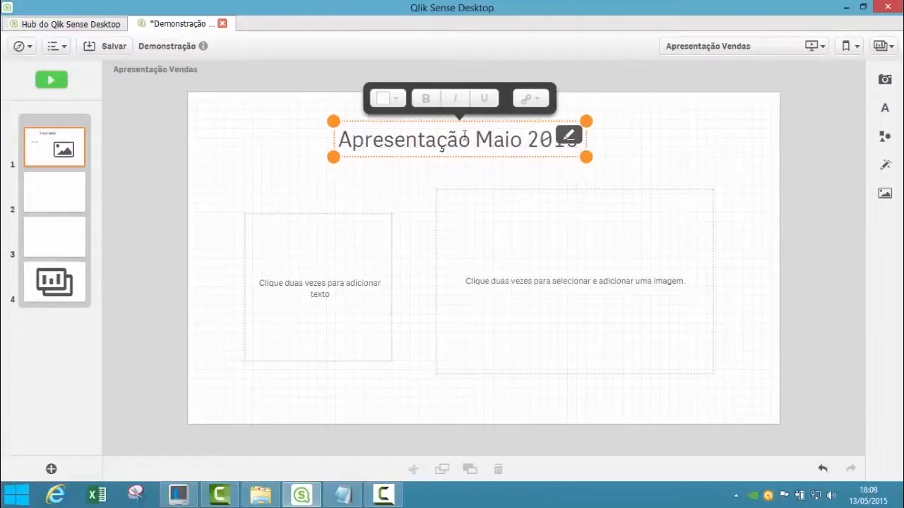
Fill the square text box on slide 1 with several short lines of dummy text, such as sdfsdfsdfsdfsd, fs and fsd
double_click(318, 282)
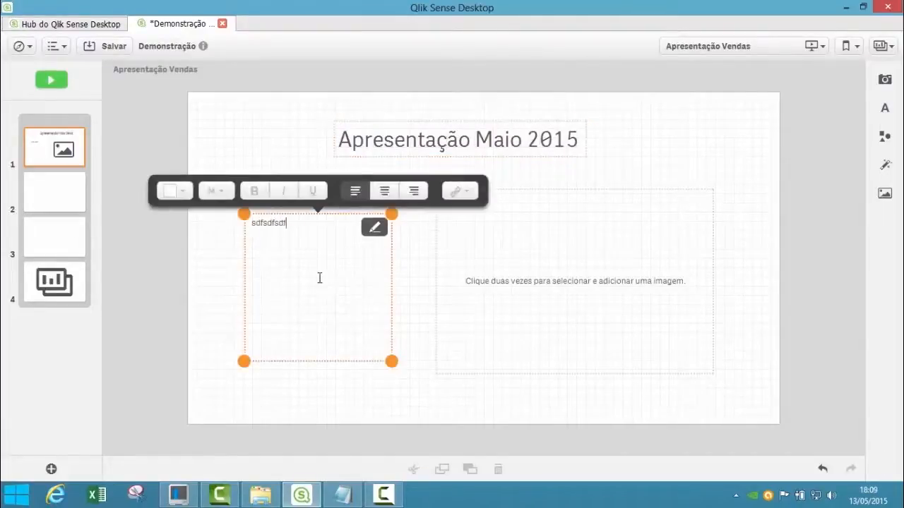
type("fsd")
key("Return")
type("fsd")
key("Return")
type("fsd")
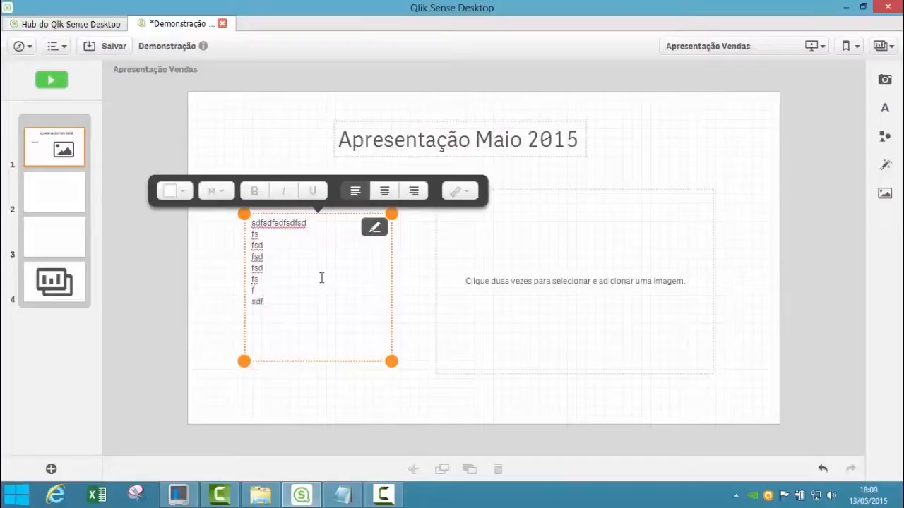
Insert the image Qlik_default_qlikCircles.png into the image object on slide 1
left_click(537, 272)
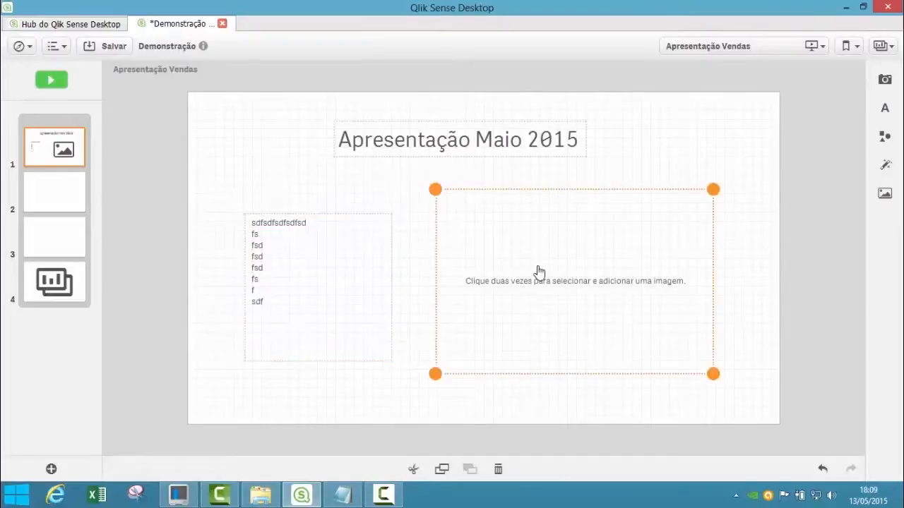
double_click(612, 288)
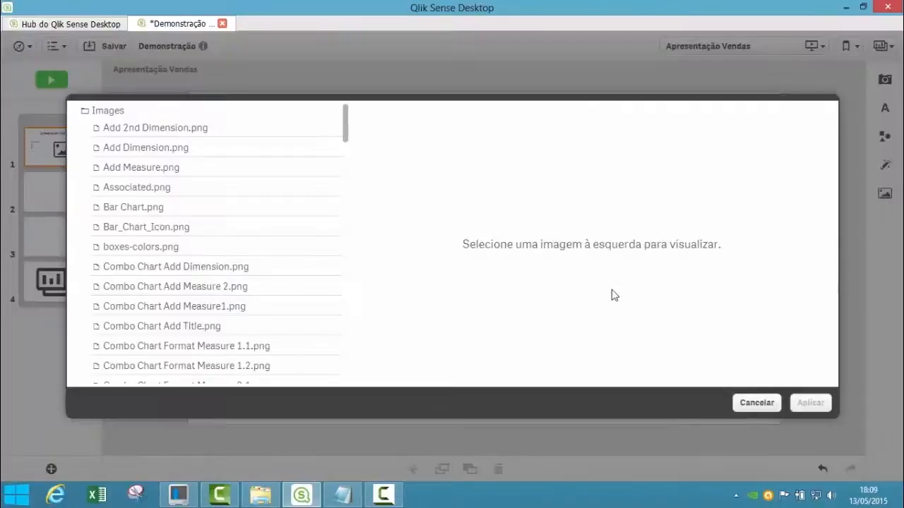
left_click_drag(344, 134, 339, 389)
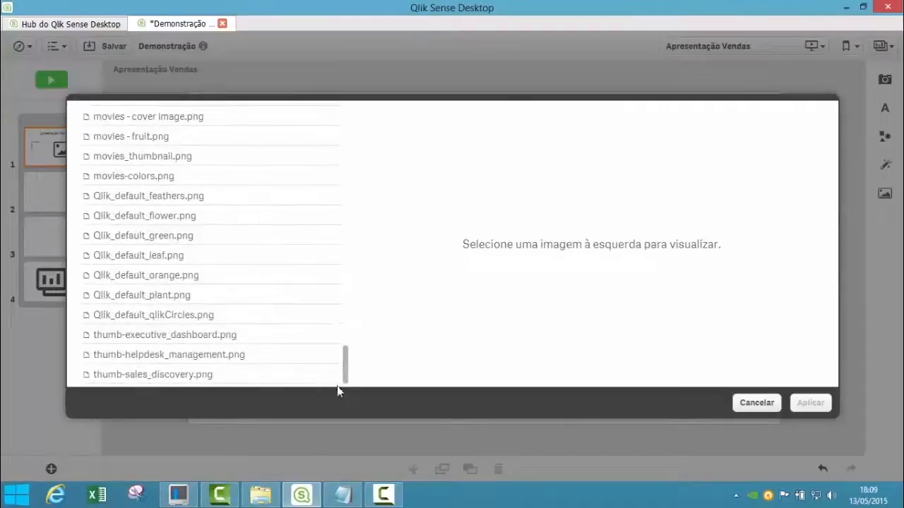
left_click(204, 317)
left_click(812, 403)
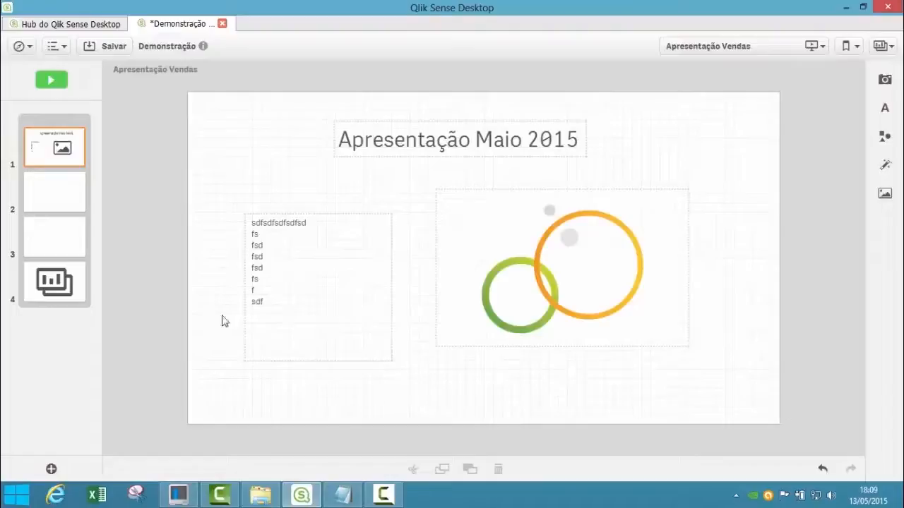
Add the Vendas por Data de Emissão snapshot to slide 2 as a wide bar chart across the upper part
left_click(60, 198)
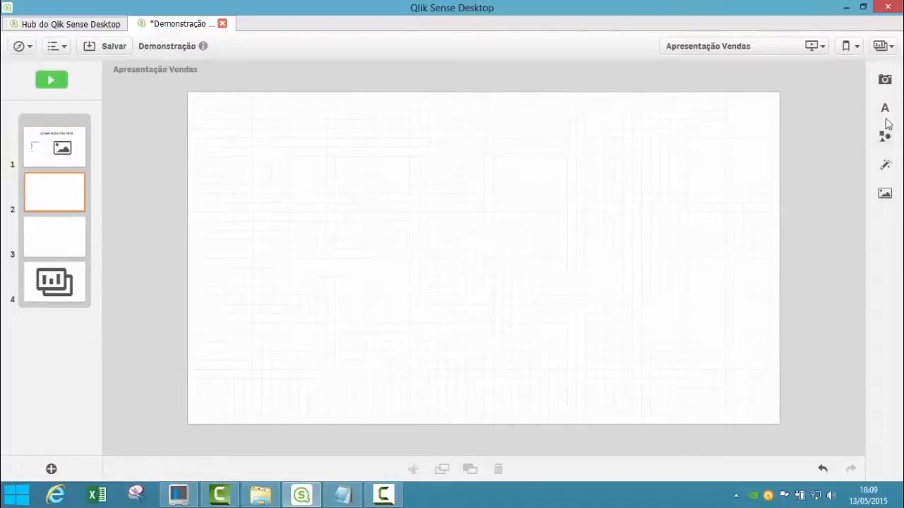
left_click(886, 82)
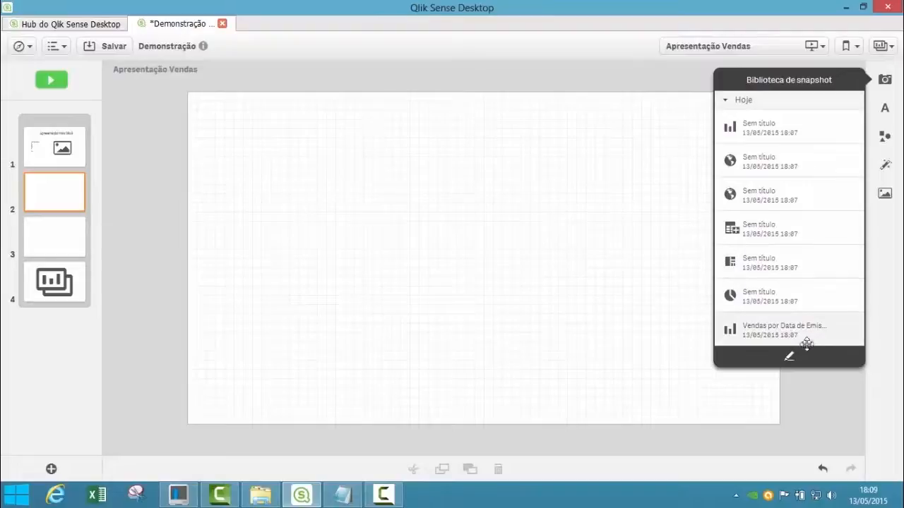
left_click_drag(791, 333, 492, 170)
left_click_drag(773, 210, 711, 207)
Add the pie chart snapshot below the bar chart in the lower left of slide 2 and shrink it
left_click(885, 79)
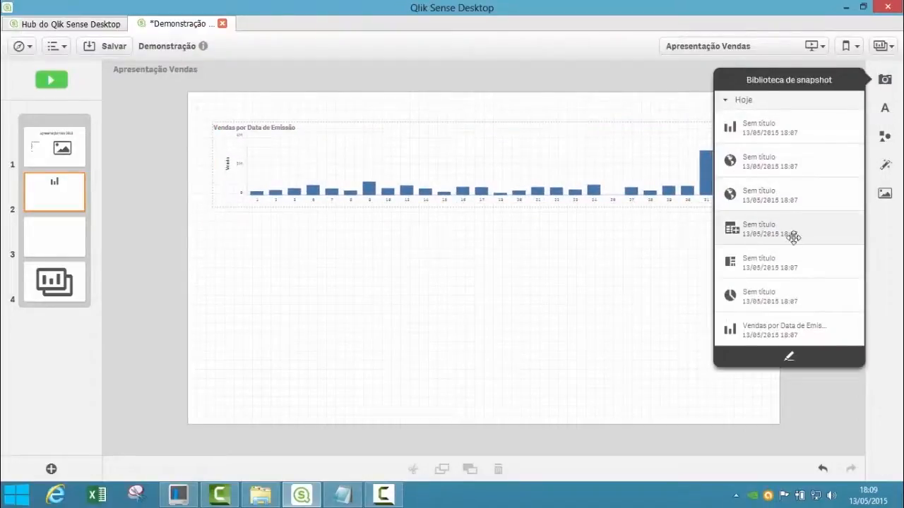
left_click_drag(753, 285, 386, 314)
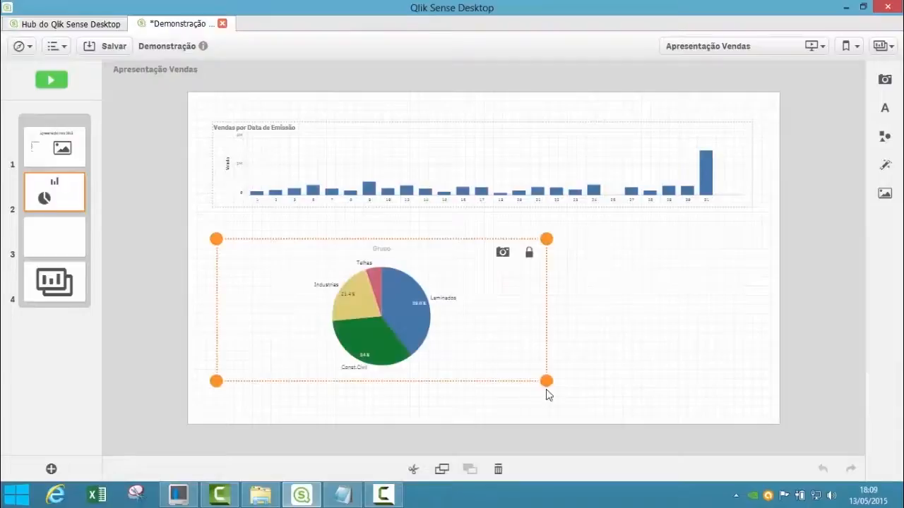
left_click_drag(545, 387, 416, 363)
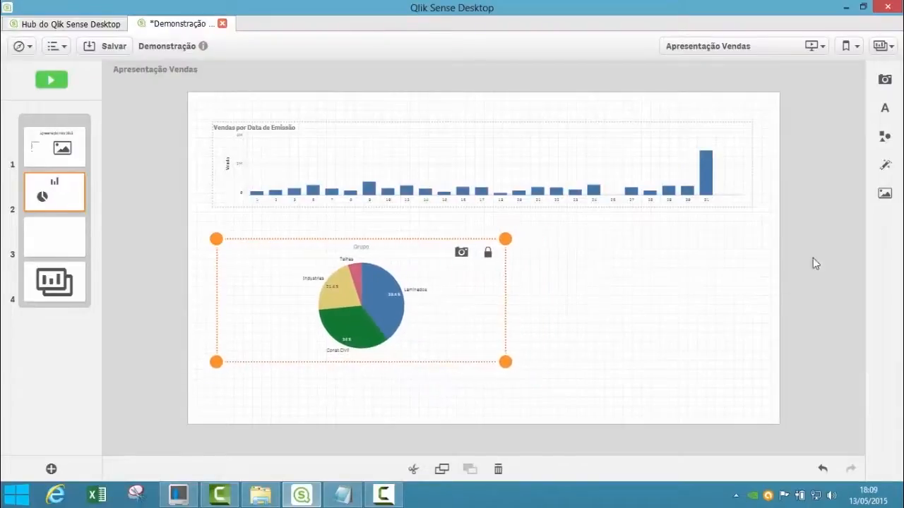
Add the treemap snapshot to slide 2, narrow it and position it in the lower right beside the pie
left_click(884, 82)
left_click(884, 80)
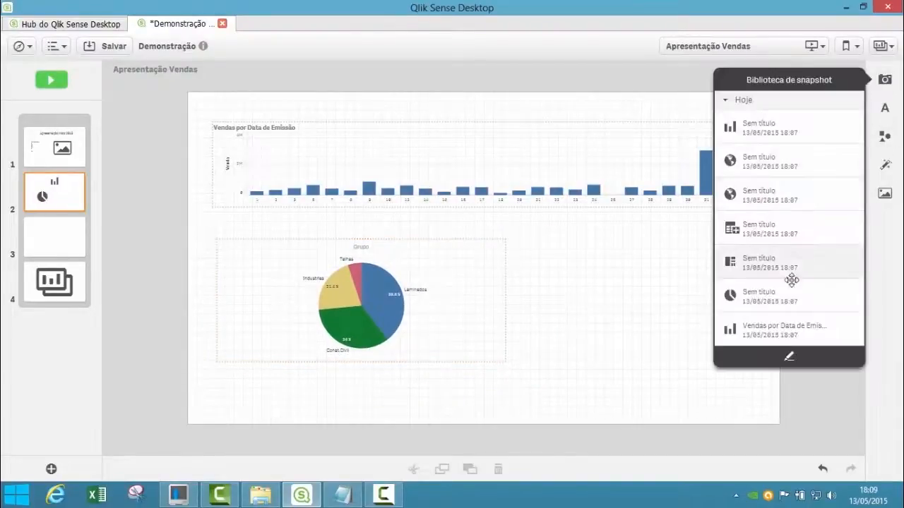
left_click_drag(741, 263, 588, 308)
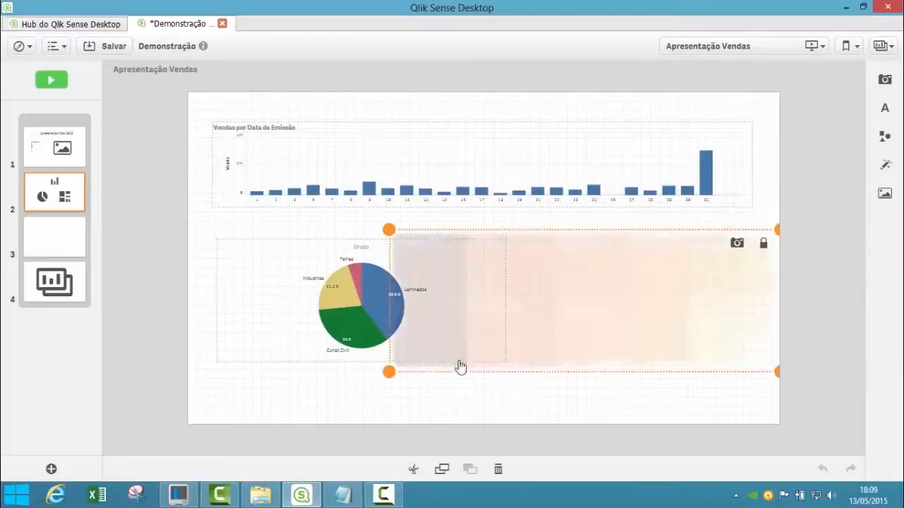
left_click_drag(390, 372, 589, 352)
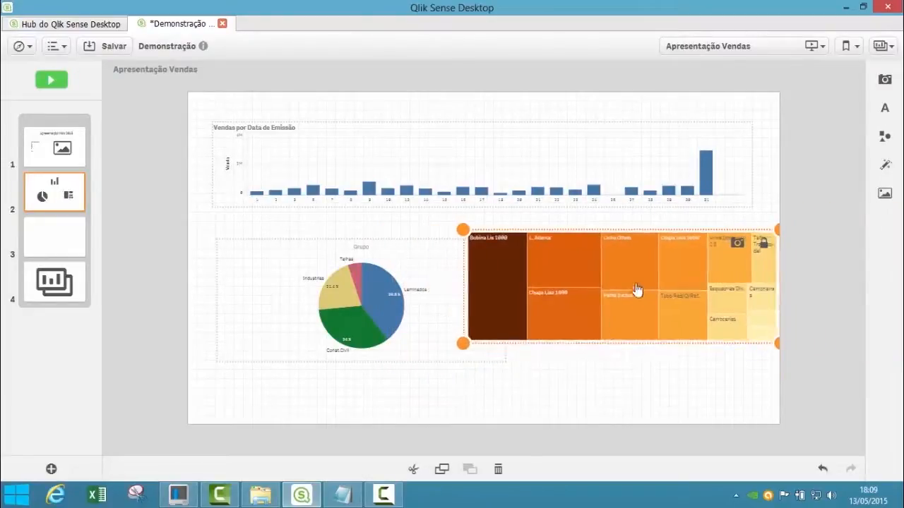
left_click_drag(637, 288, 612, 313)
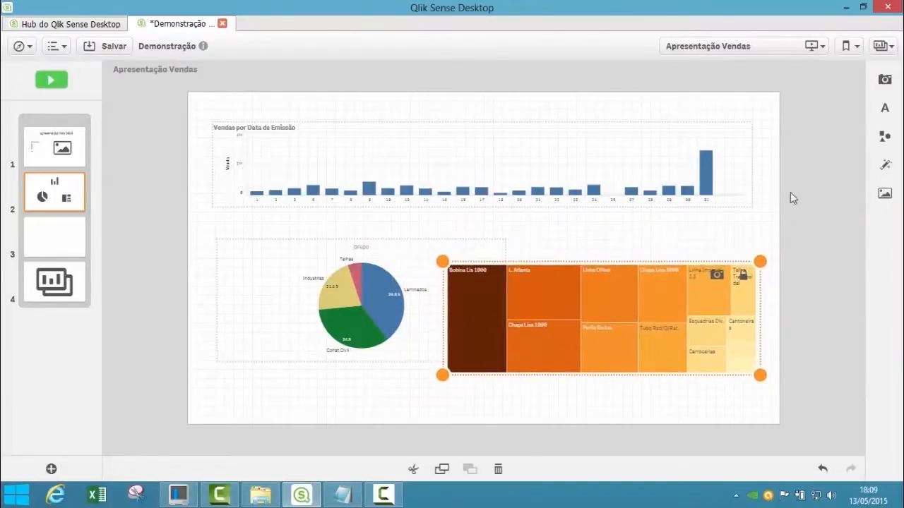
Add the snapshot of the Brazil map coloured by state to slide 3 and shrink it in the upper left
left_click(65, 242)
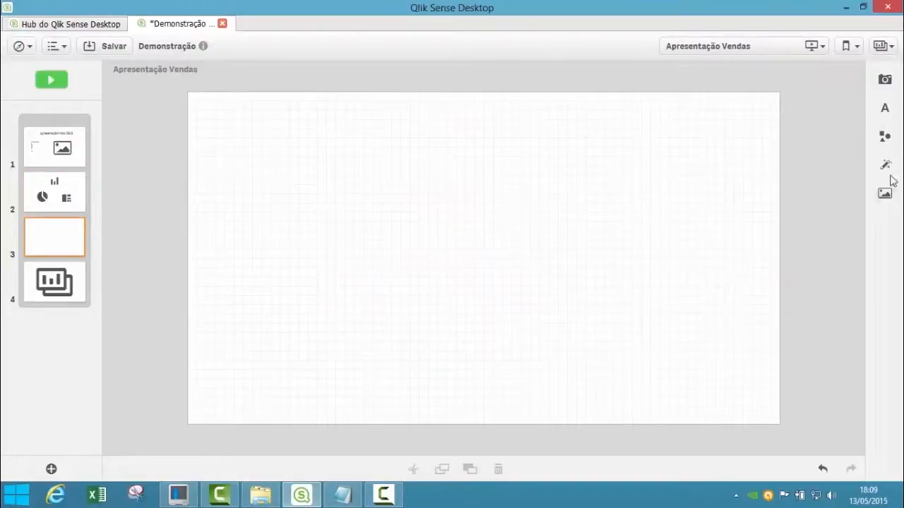
left_click(884, 79)
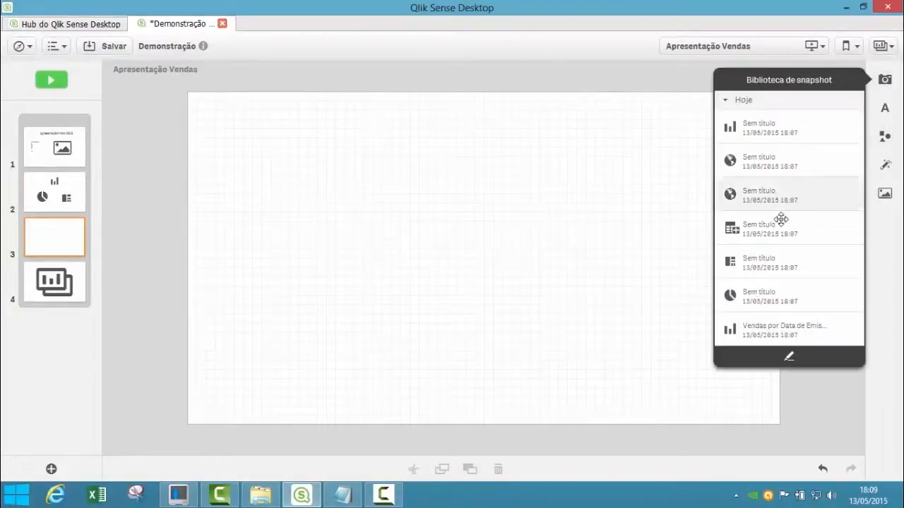
left_click_drag(784, 159, 442, 260)
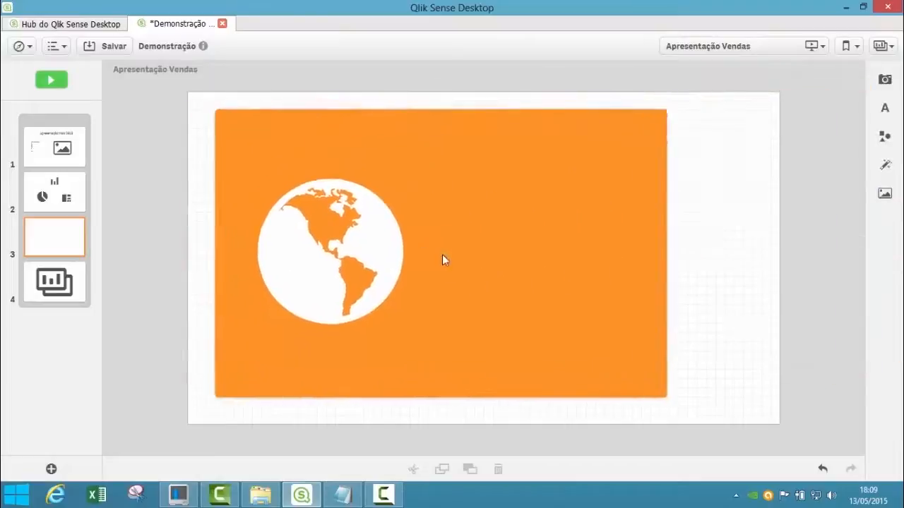
left_click_drag(666, 402, 464, 341)
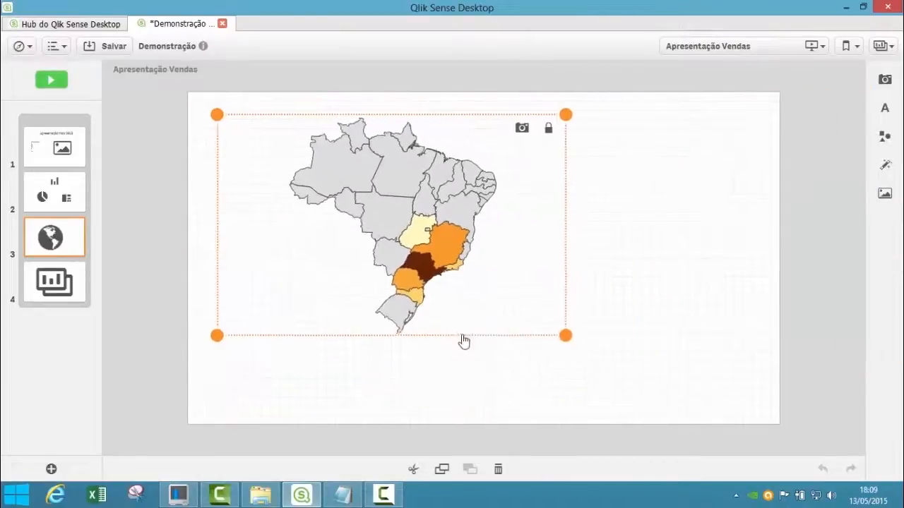
Add the untitled bar chart snapshot to the right half of slide 3 and apply the Valor mais alto effect to it
left_click(884, 79)
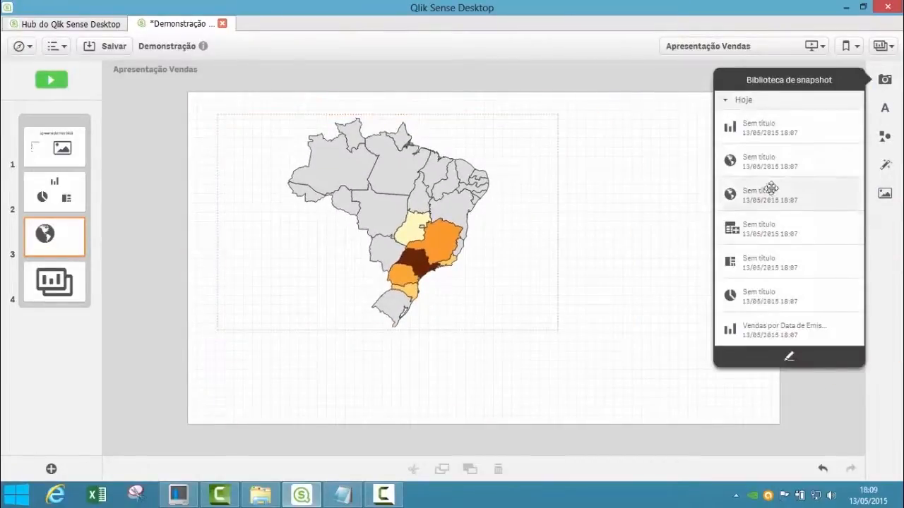
left_click_drag(776, 128, 637, 258)
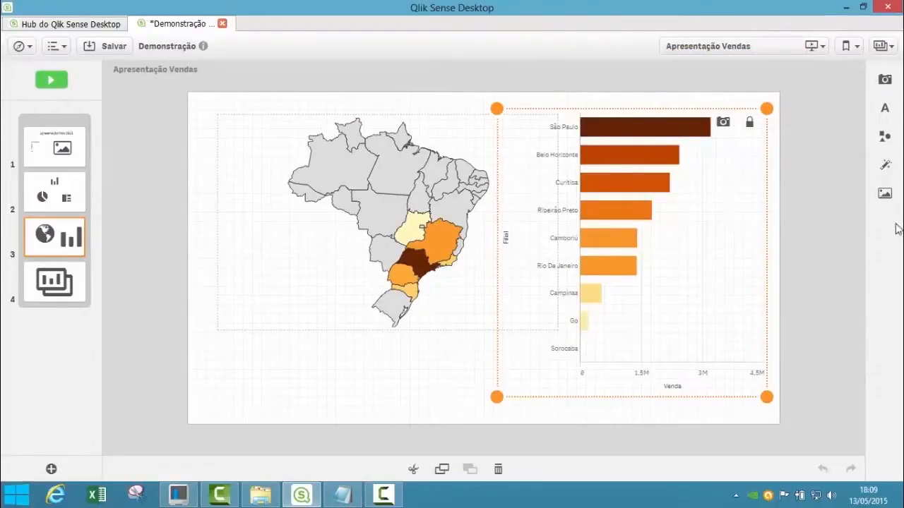
left_click(885, 164)
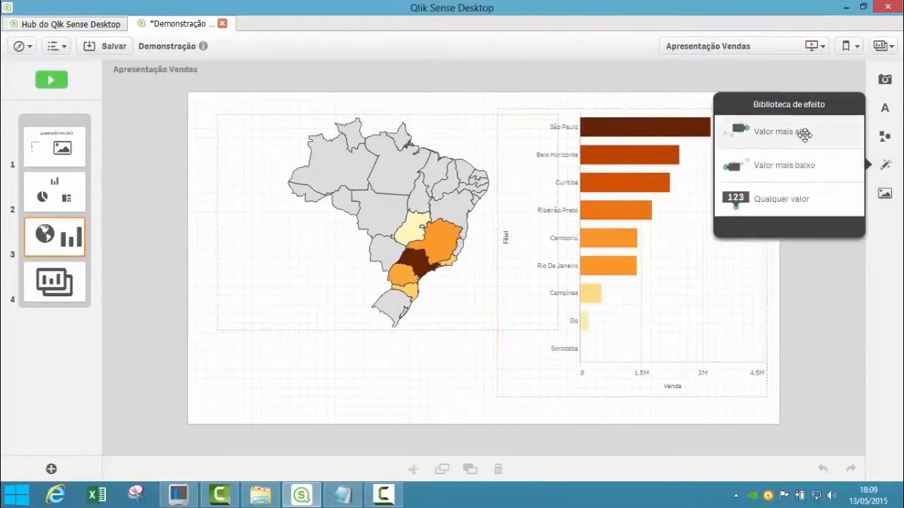
left_click_drag(777, 124, 600, 169)
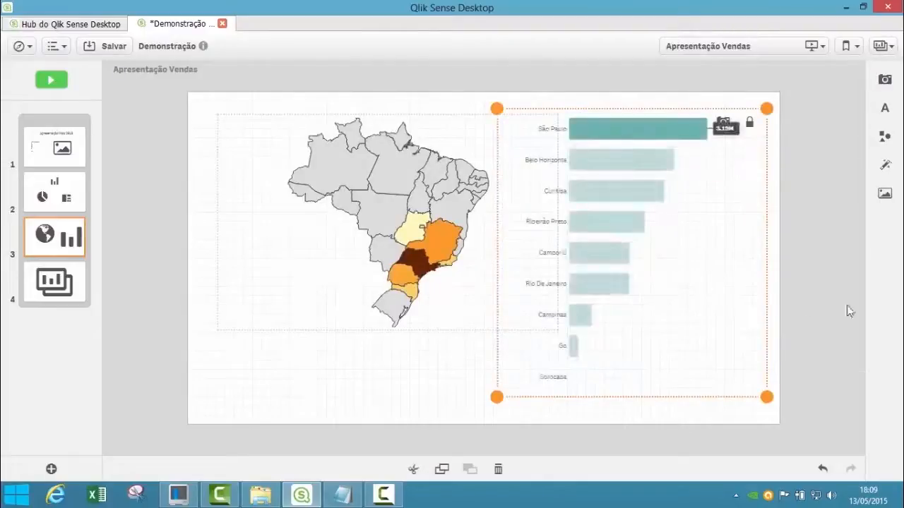
left_click(891, 177)
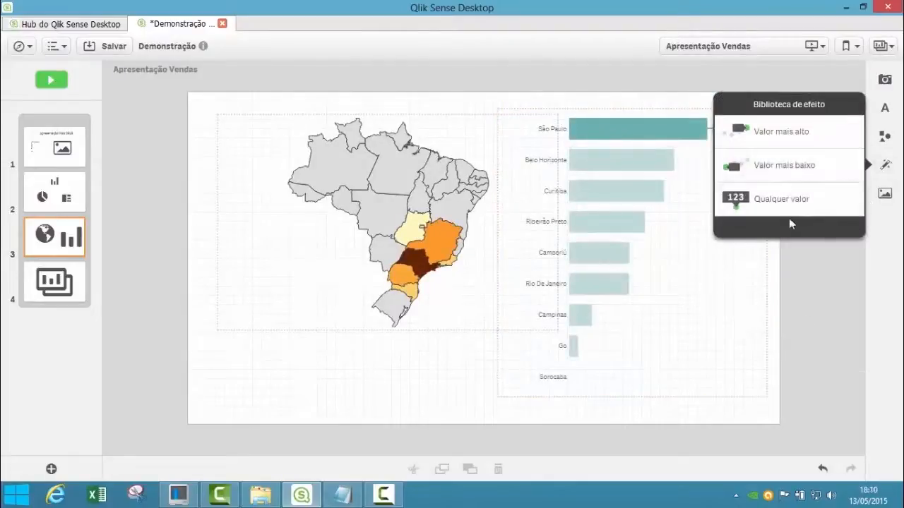
left_click(853, 273)
Annotate the Go bar on slide 3 with a right-pointing triangle and a compact paragraph beside it reading Atenção para vendas caindo em GO
left_click(887, 137)
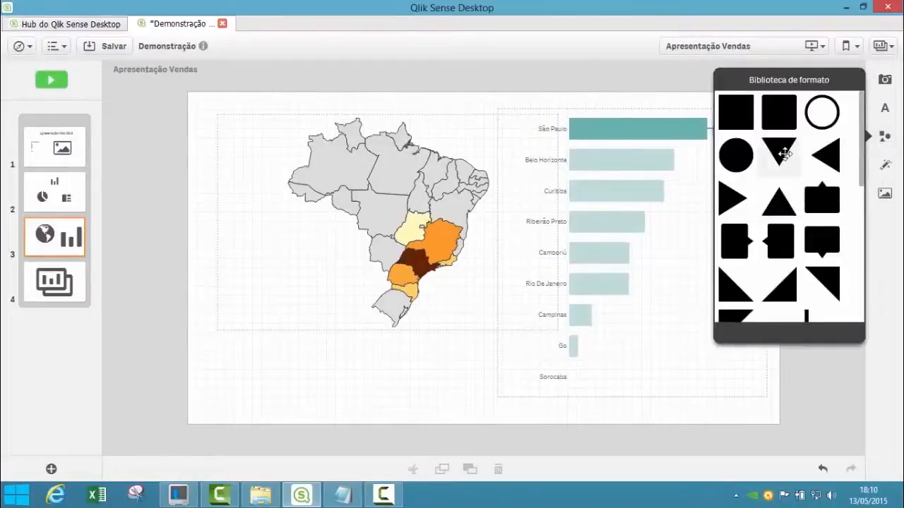
left_click_drag(733, 198, 518, 354)
left_click(885, 107)
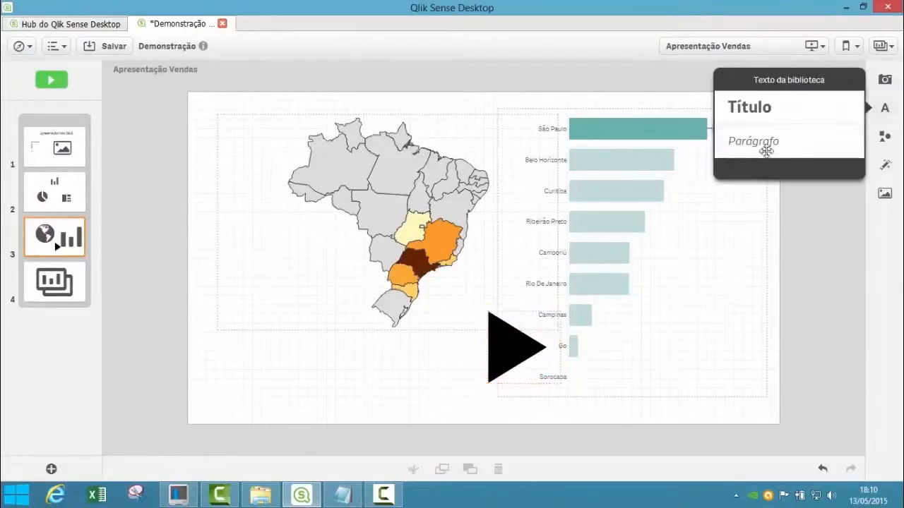
left_click_drag(777, 141, 403, 346)
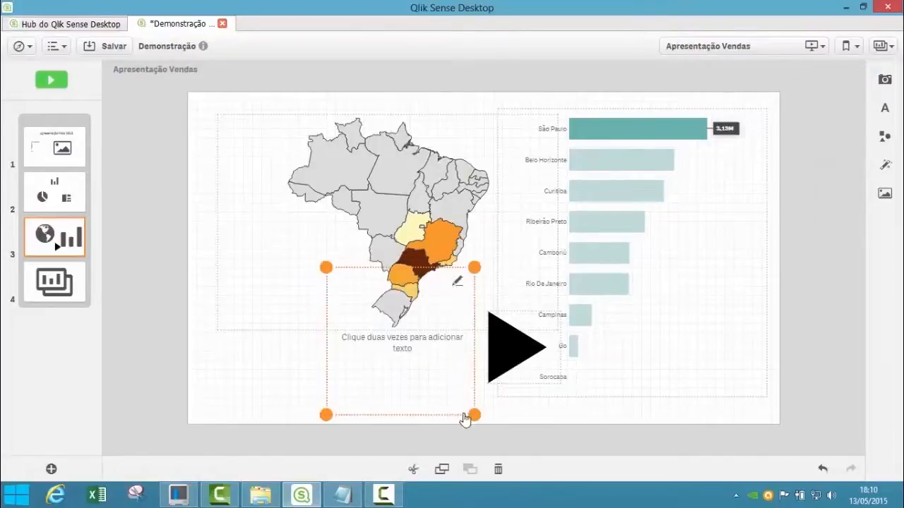
left_click_drag(422, 314, 446, 358)
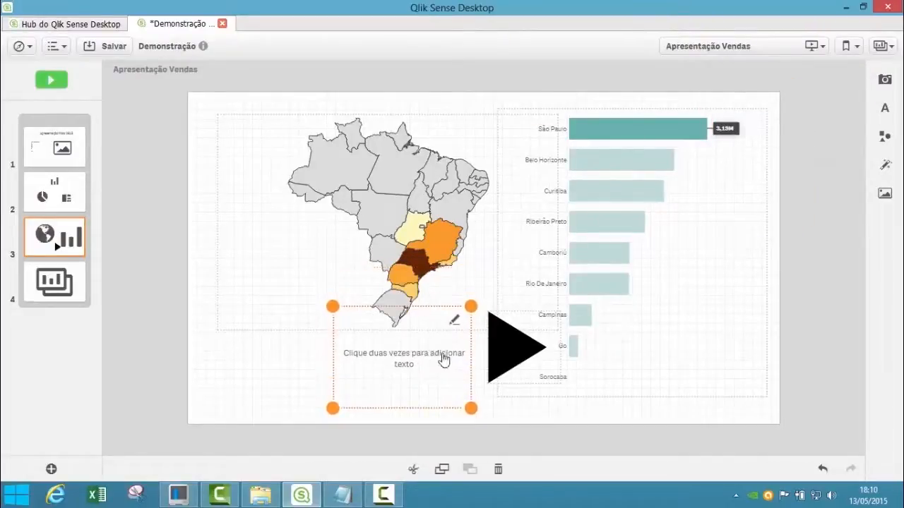
double_click(424, 357)
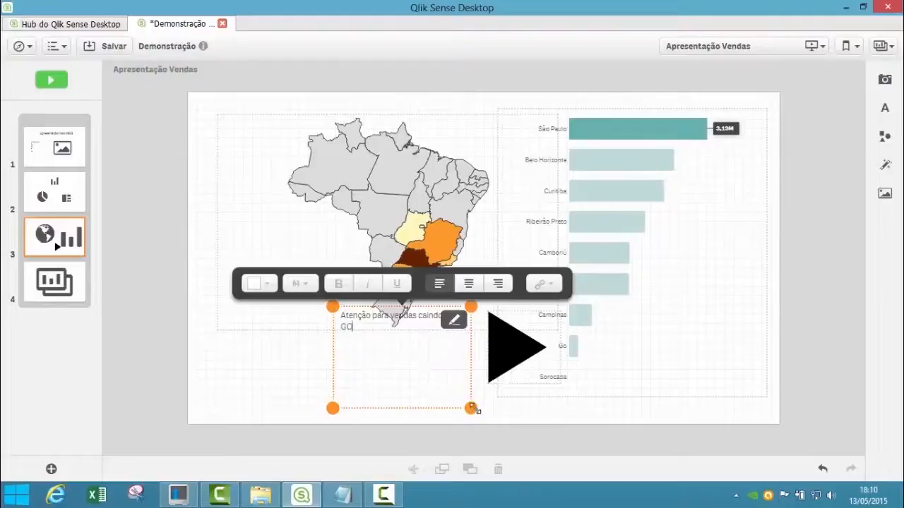
left_click_drag(472, 408, 445, 350)
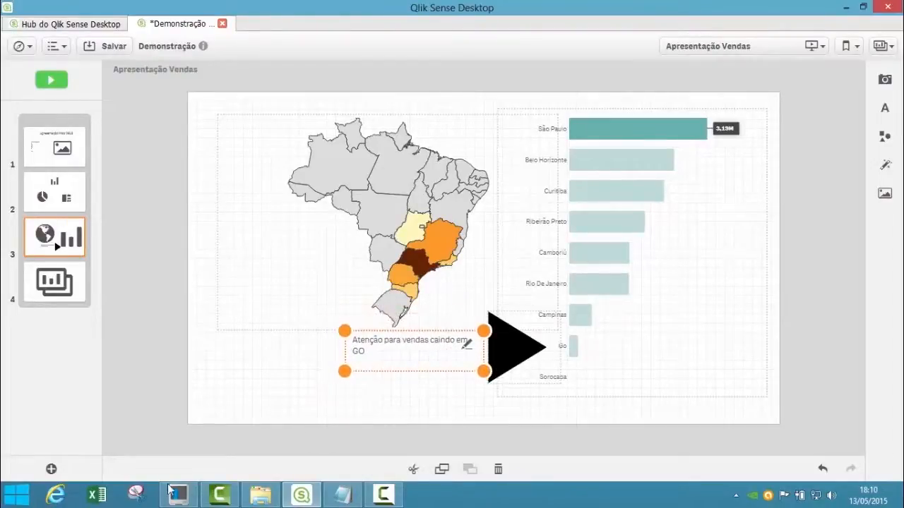
Play the story from slide 1 through to the embedded sheet Minha nova pasta and step back to the map on slide 3
left_click(70, 143)
left_click(56, 81)
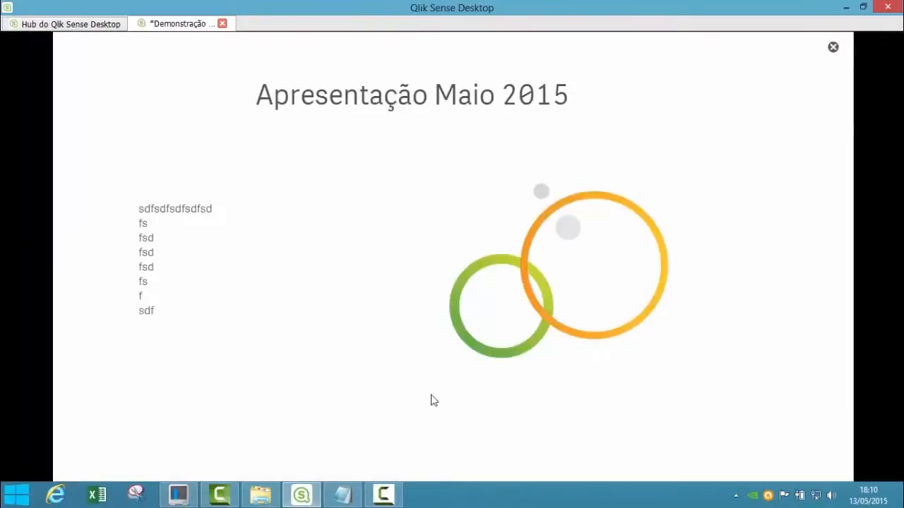
key("Right")
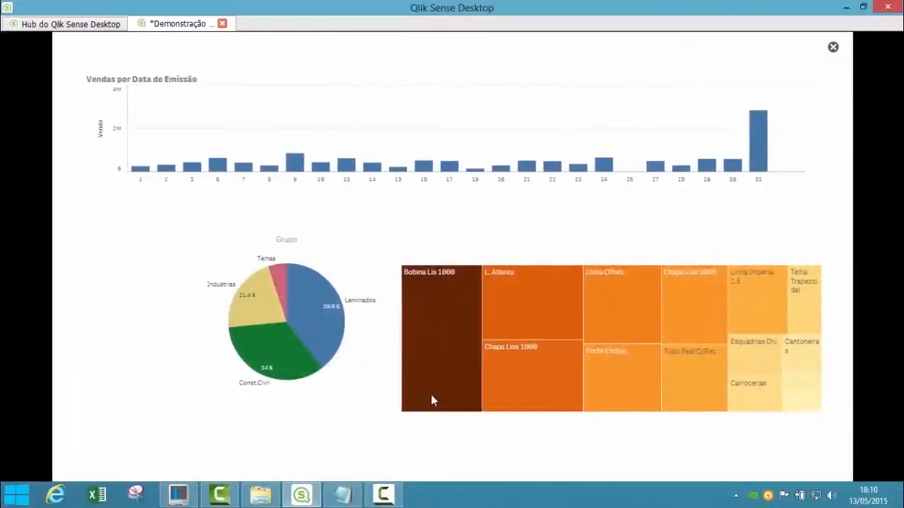
key("Right")
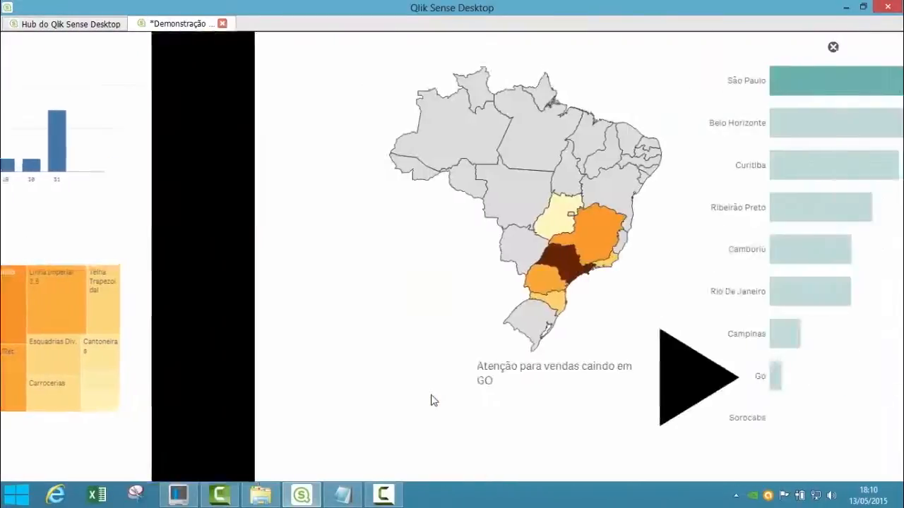
left_click(432, 400)
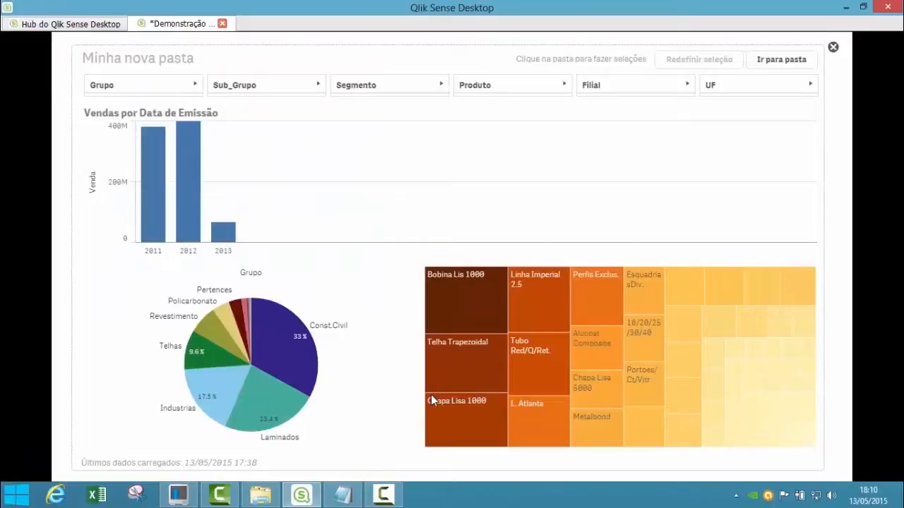
key("Left")
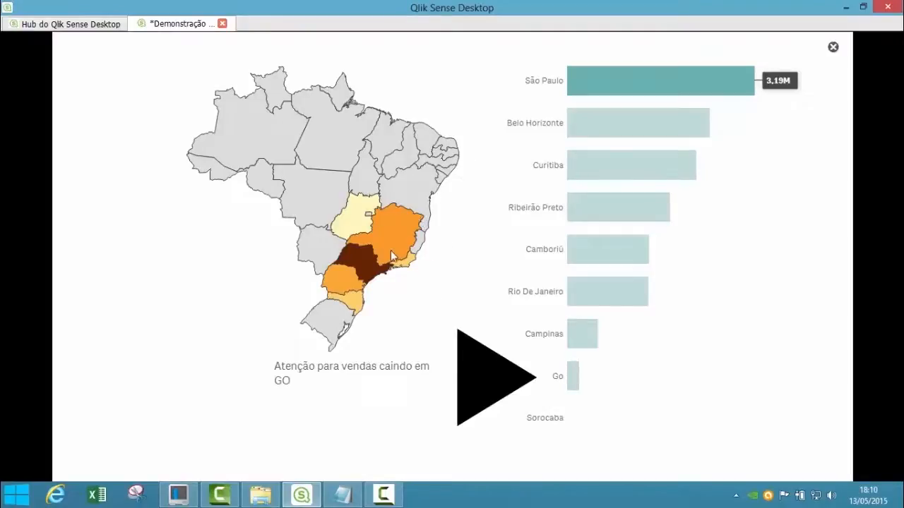
Go from slide 3's map snapshot to its source sheet Mapa Poligonos and try a state selection on the map
right_click(398, 186)
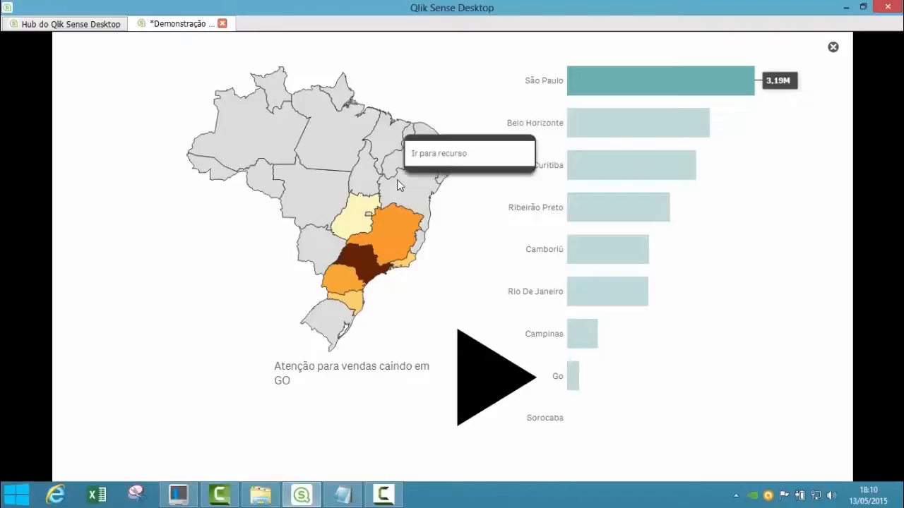
left_click(433, 155)
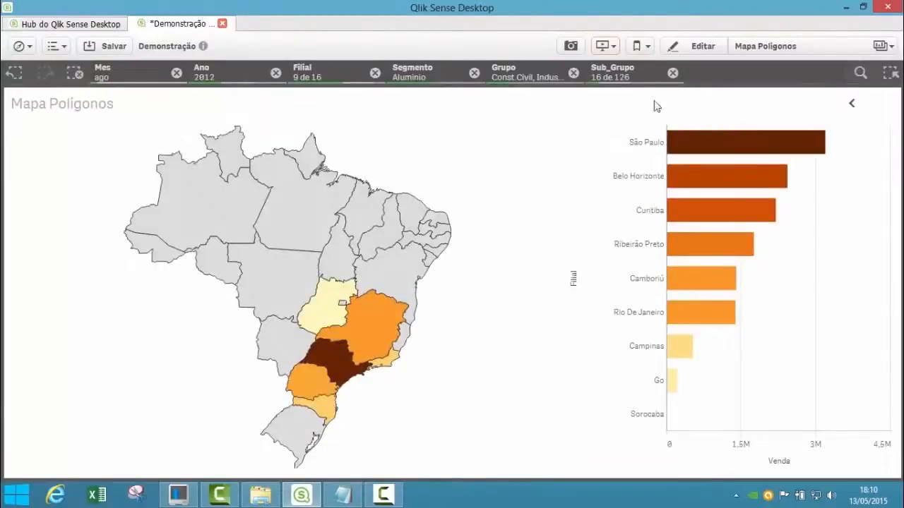
left_click(403, 281)
left_click(541, 107)
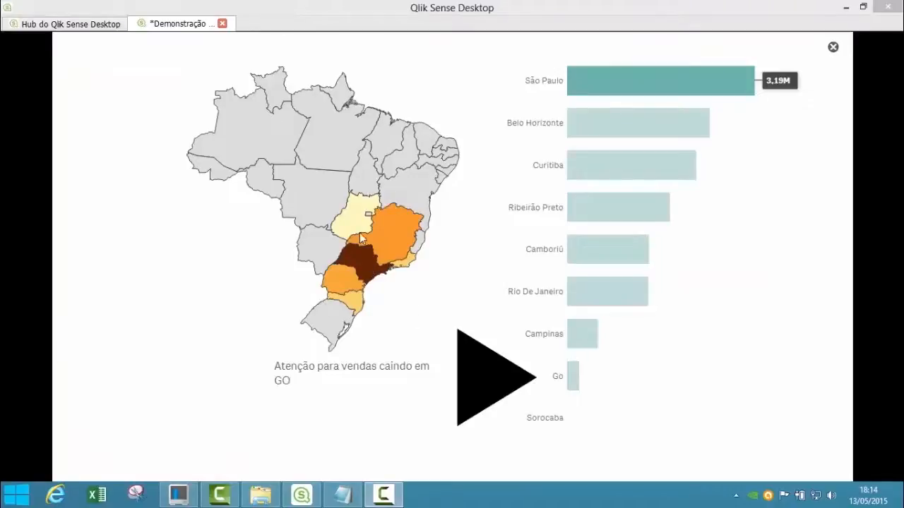
Go to the source sheet of slide 3's map snapshot and clear the Segmento selection
left_click(345, 216)
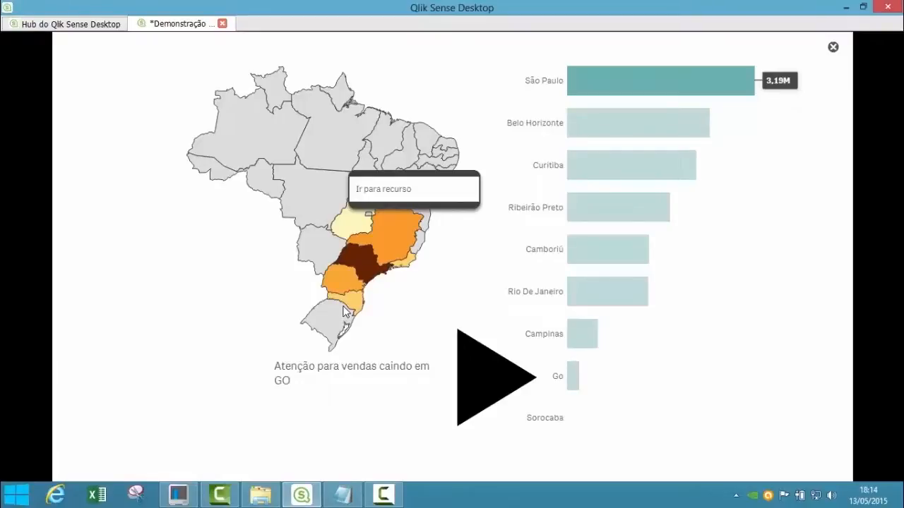
left_click(408, 198)
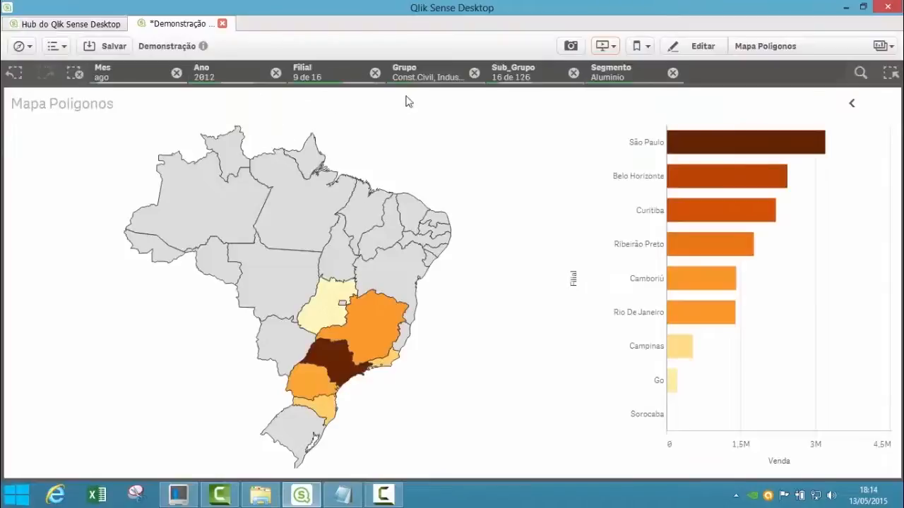
left_click(672, 73)
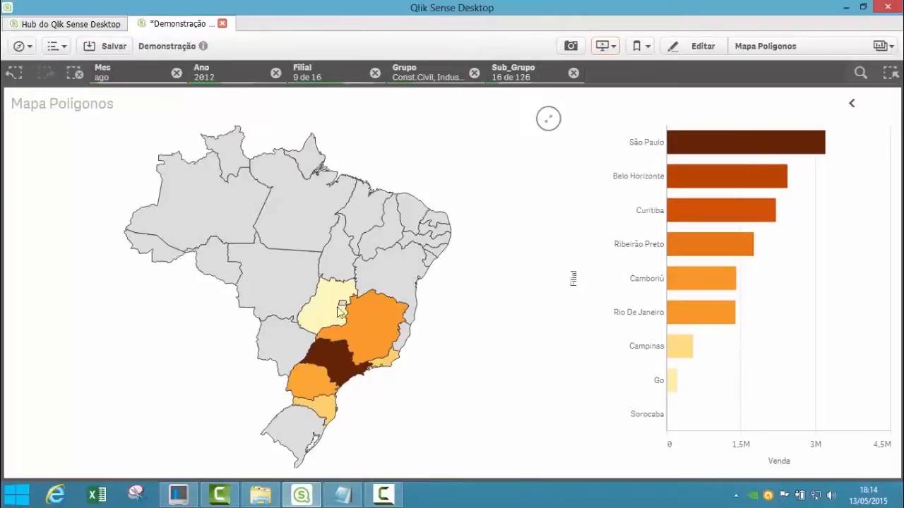
Filter the map to the state MT and replace that selection with GO
left_click(264, 261)
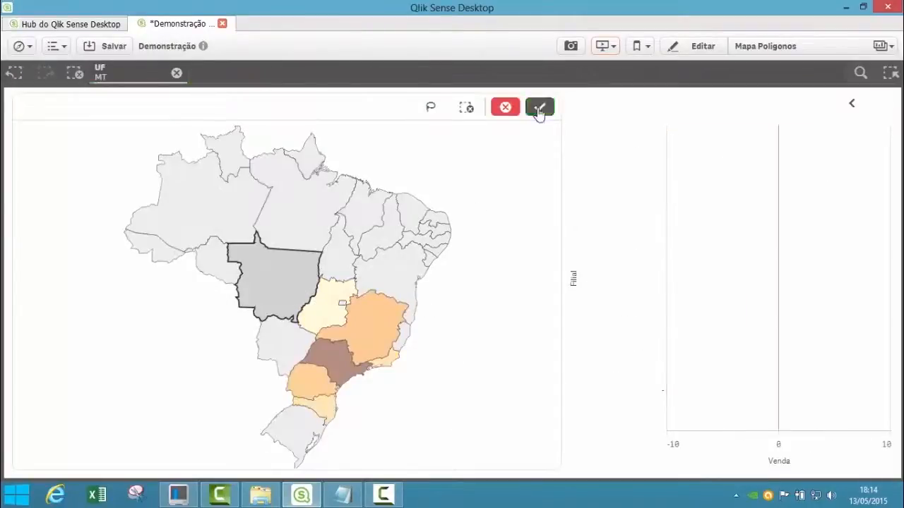
left_click(539, 105)
left_click(332, 306)
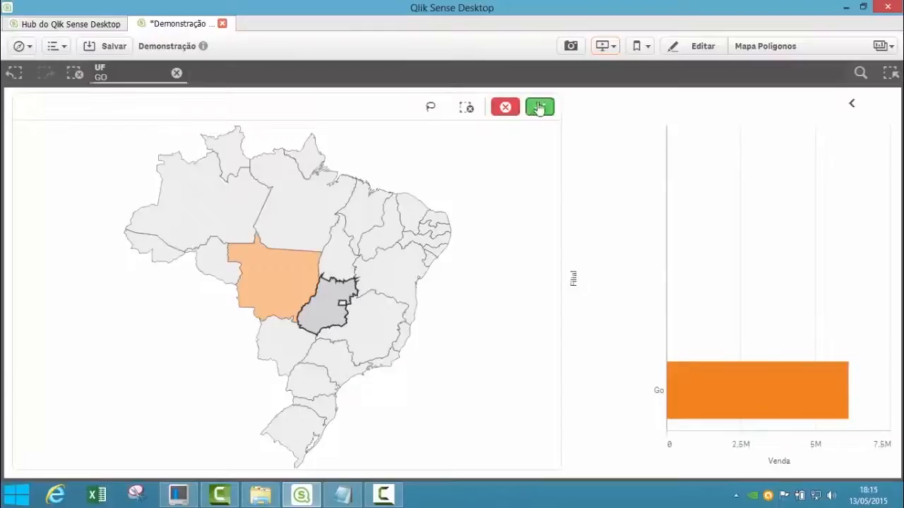
left_click(539, 105)
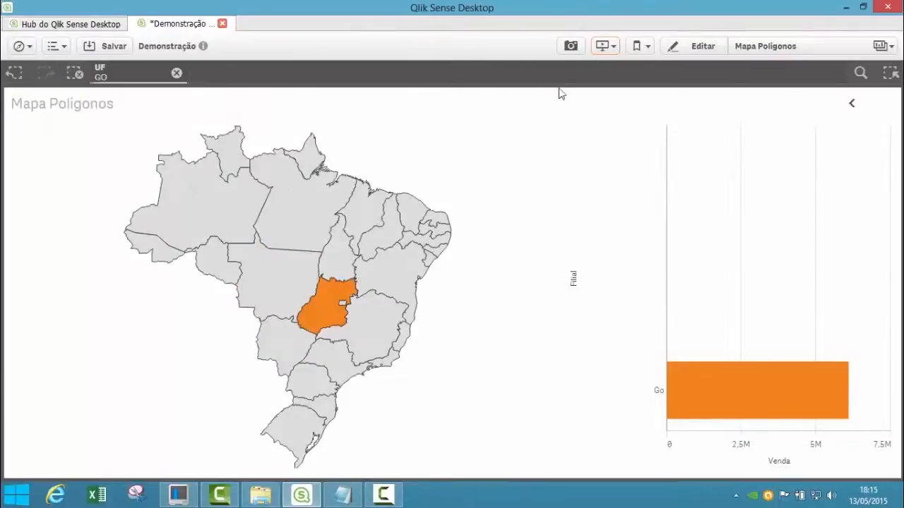
Return to the story playback, advance to the embedded sheet on slide 4 and filter its pie to the groups Laminados and Industrias
left_click(602, 50)
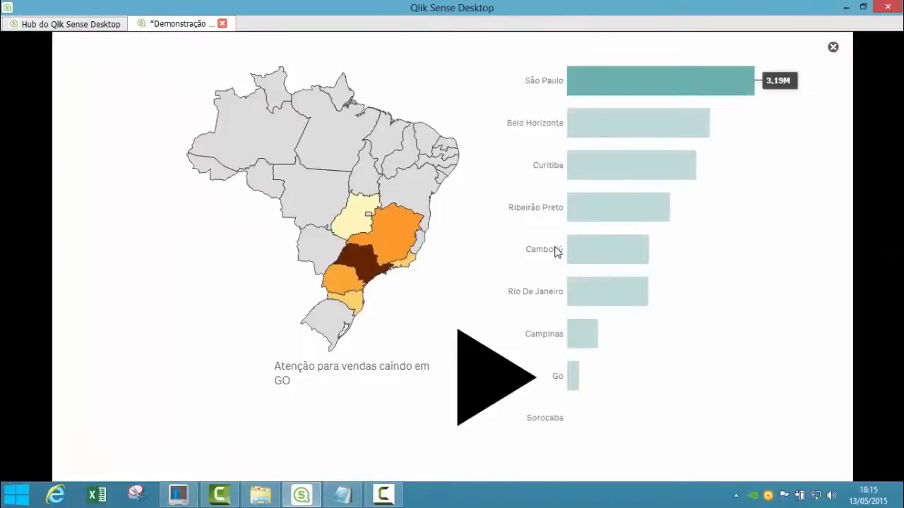
left_click_drag(520, 268, 309, 276)
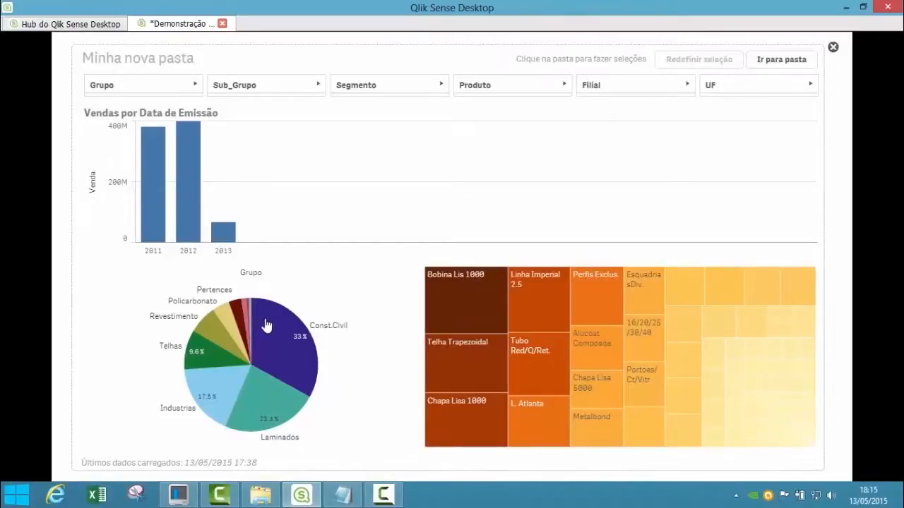
left_click(278, 338)
left_click(275, 398)
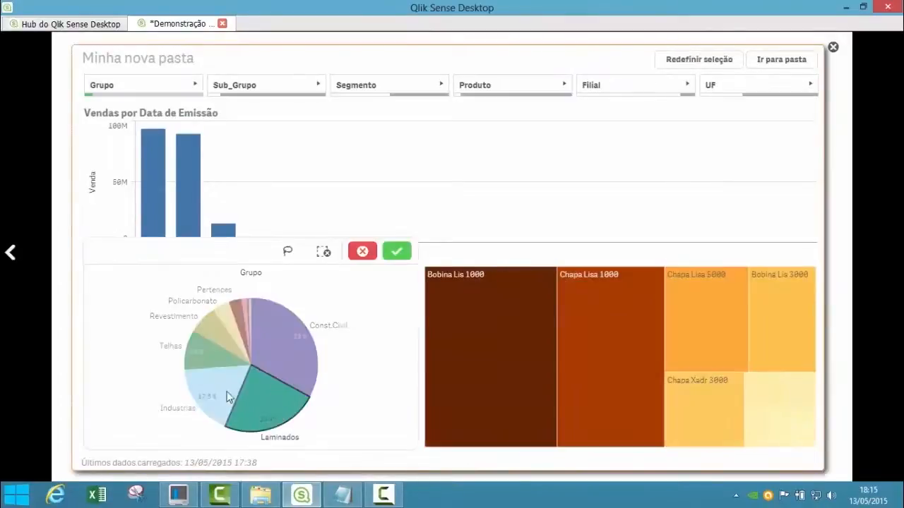
left_click(227, 393)
left_click(396, 250)
Drill the Vendas por Data de Emissão chart down to 2012 and the month jul, and end the story playback
left_click(189, 225)
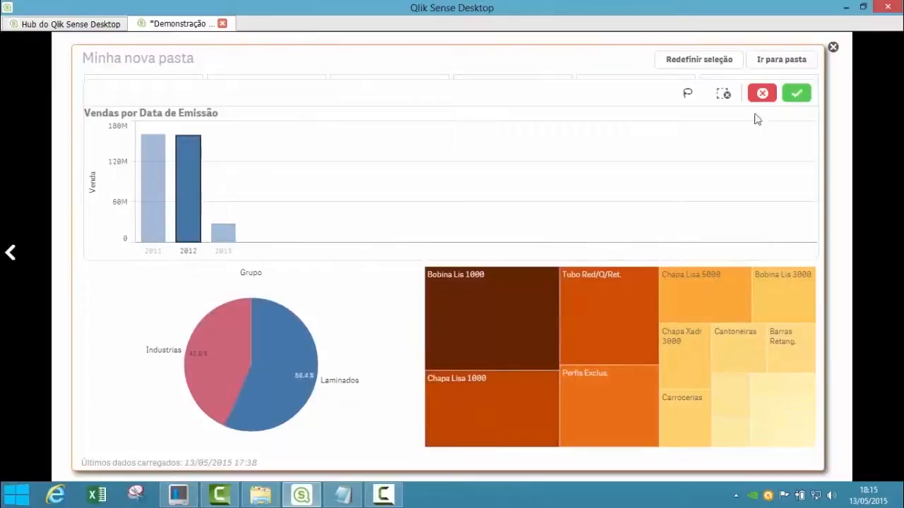
left_click(796, 93)
left_click(361, 217)
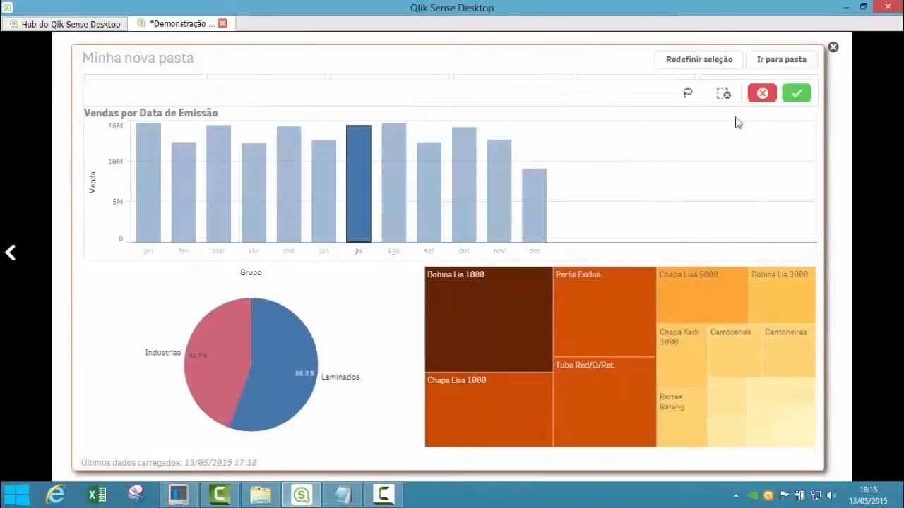
left_click(796, 93)
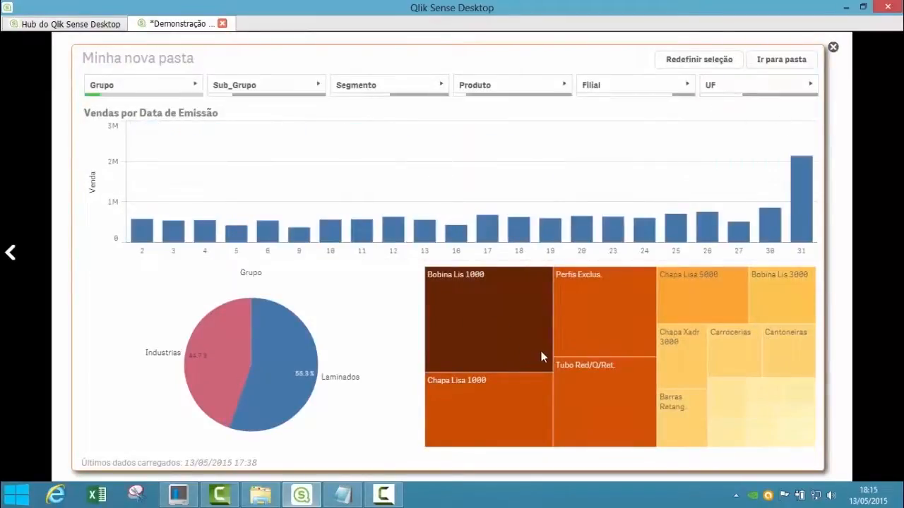
left_click(834, 47)
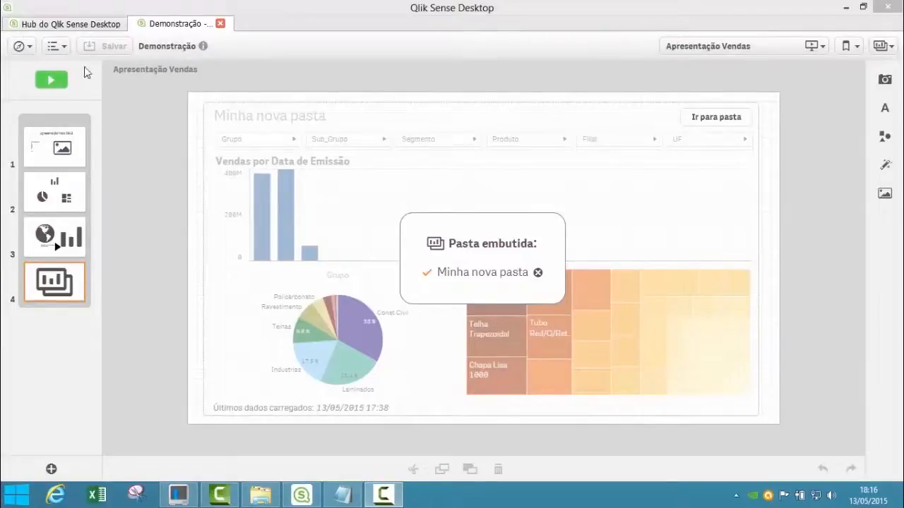
Close the Demonstração app and open the KPI Dashboard sheet of the Executive Dashboard app
left_click(220, 25)
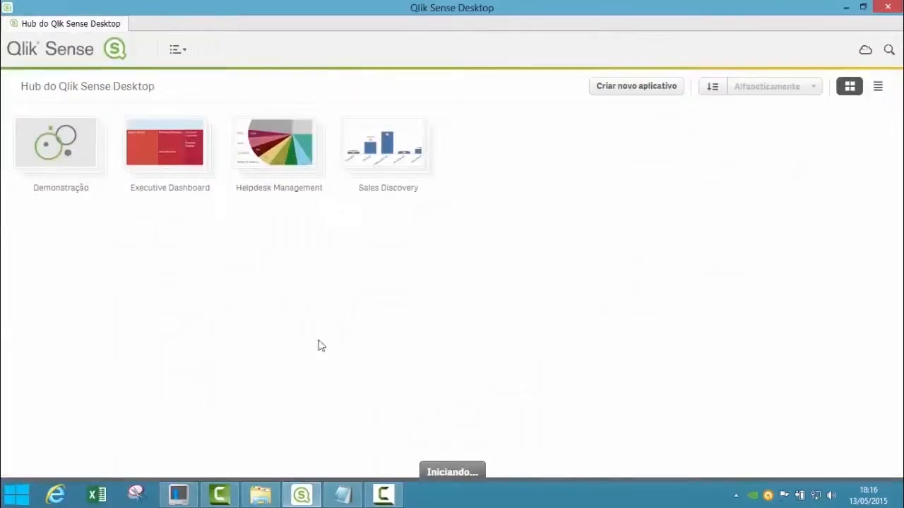
left_click(167, 144)
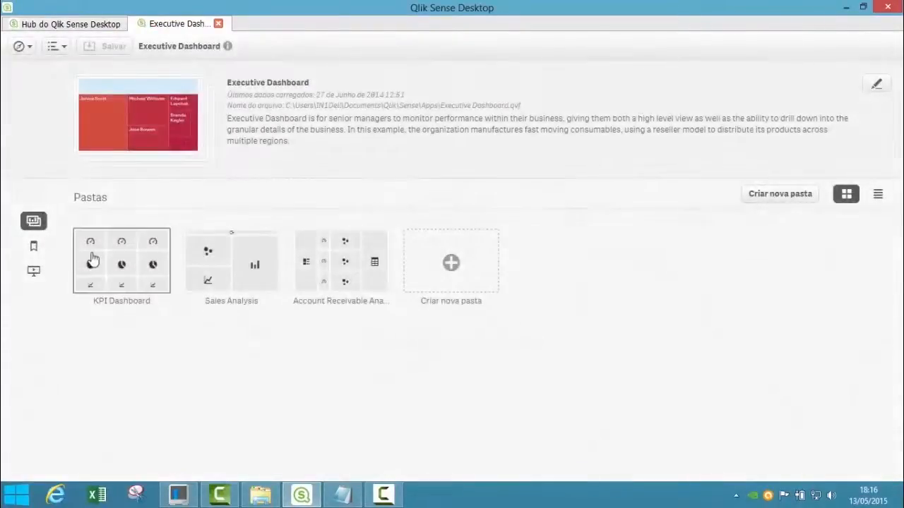
left_click(120, 258)
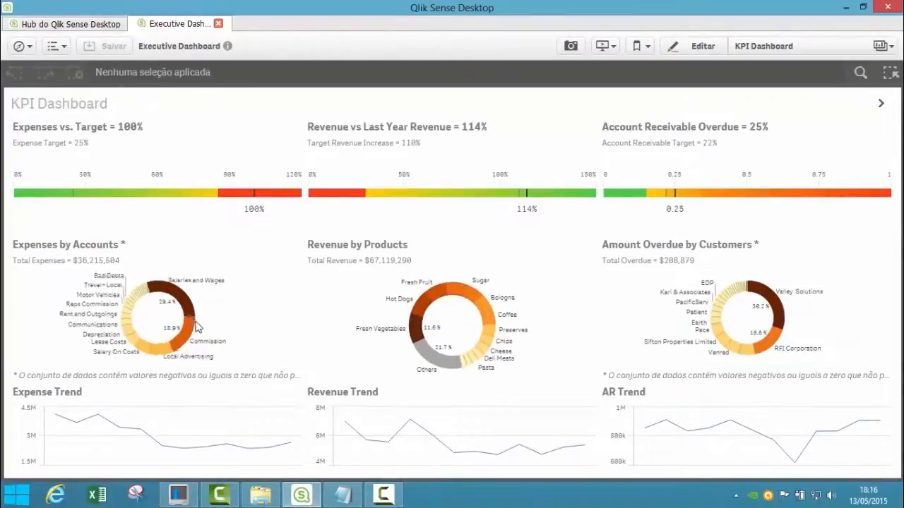
Examine the Sales Analysis sheet's revenue bars, scatter plot and daily sales timeline, and the charts of the Account Receivable Analysis sheet
left_click(882, 104)
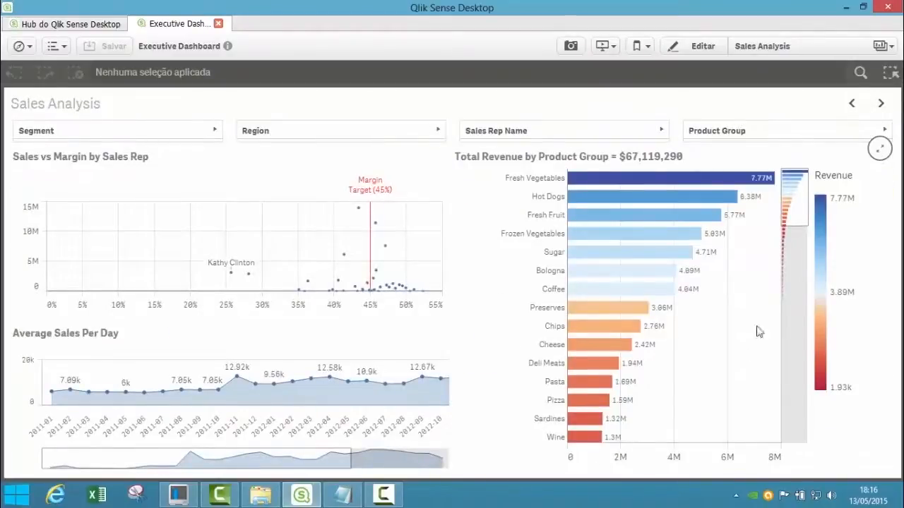
left_click_drag(800, 219, 802, 244)
scroll(356, 282, "up", 5)
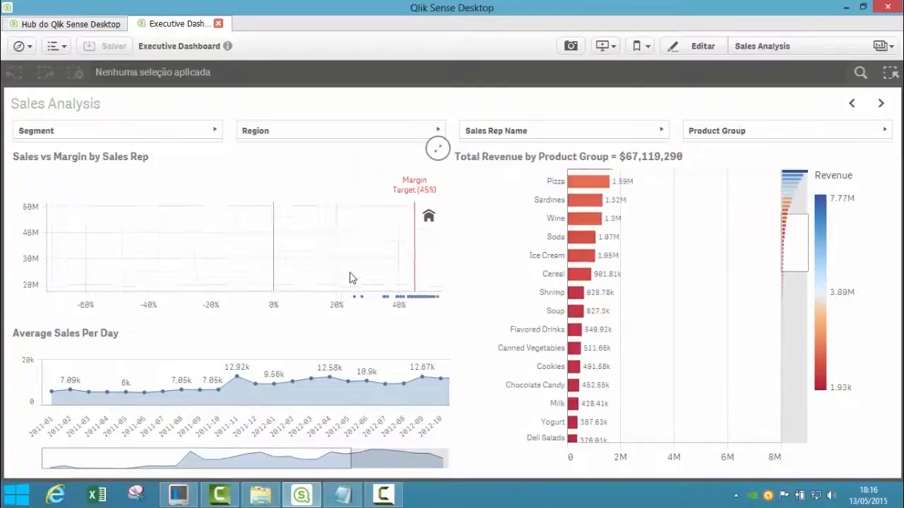
left_click_drag(214, 459, 315, 395)
left_click(878, 106)
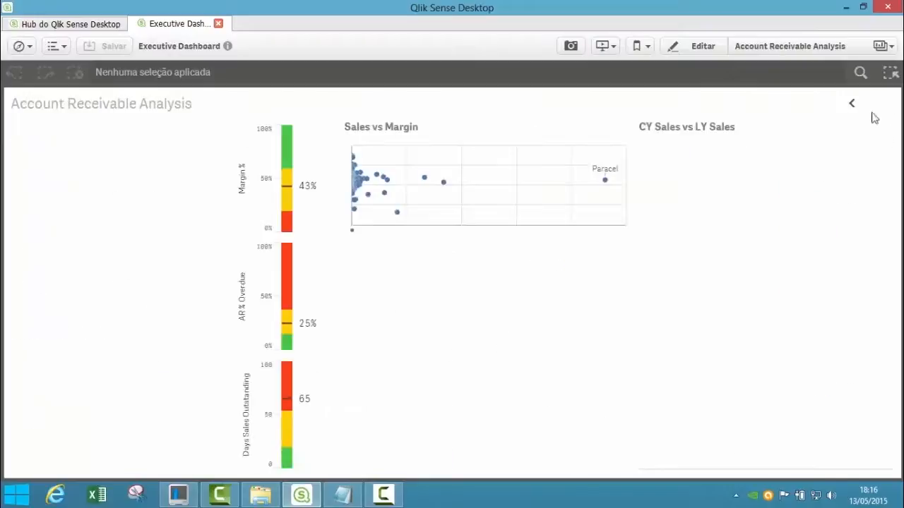
left_click(474, 197)
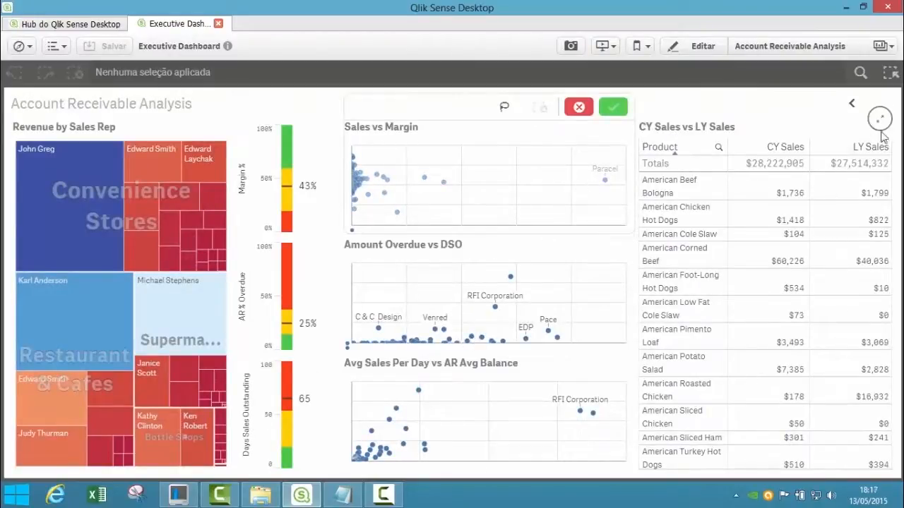
Open the story Margin Analysis by Sales Rep and play it from its first slide
left_click(605, 46)
left_click(403, 158)
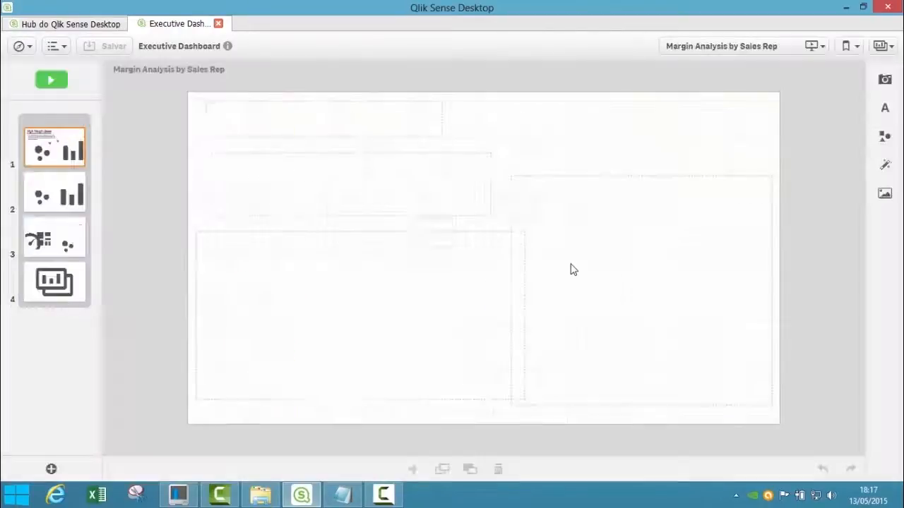
left_click(52, 80)
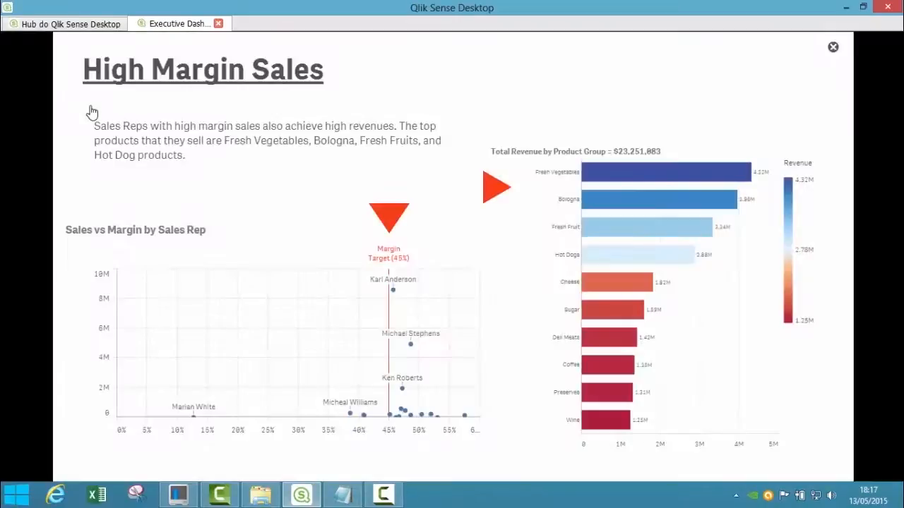